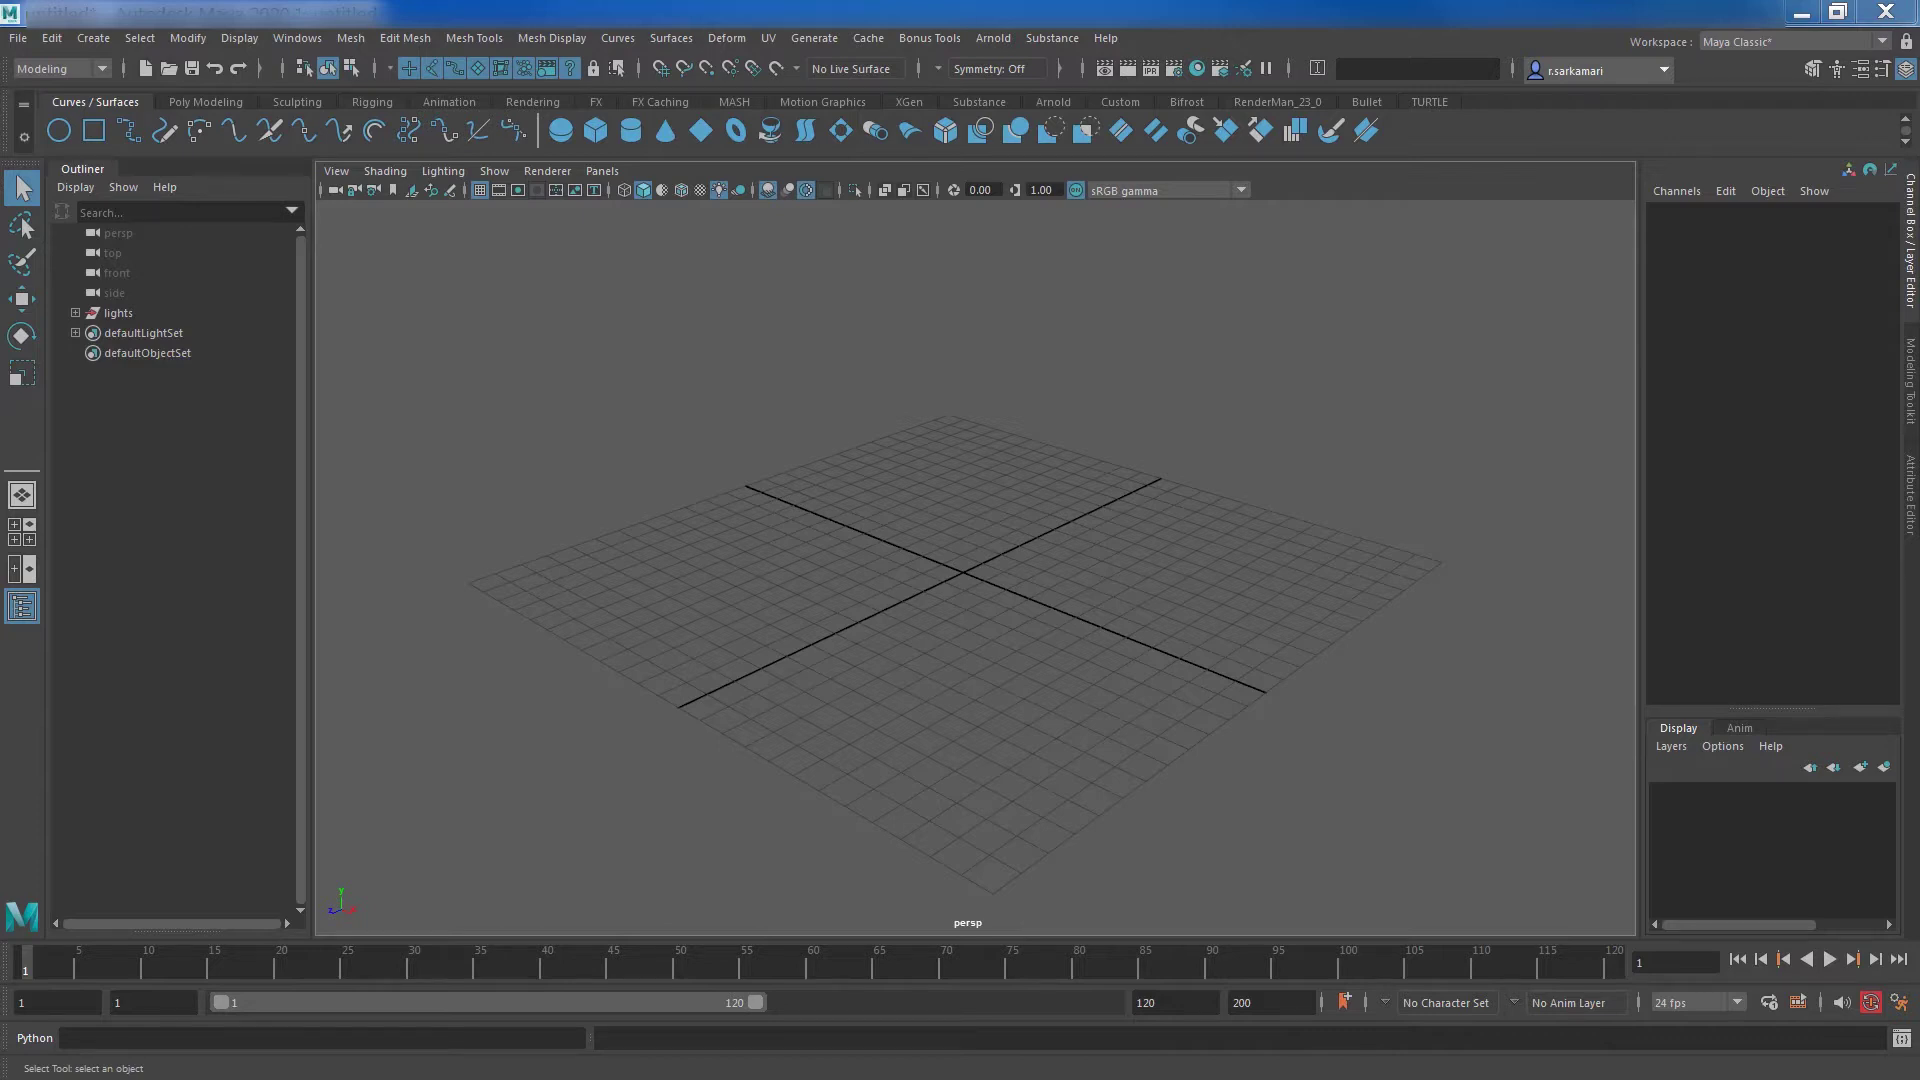
Step: Create a NURBS circle at the origin and set its scale to 2.5
click(62, 132)
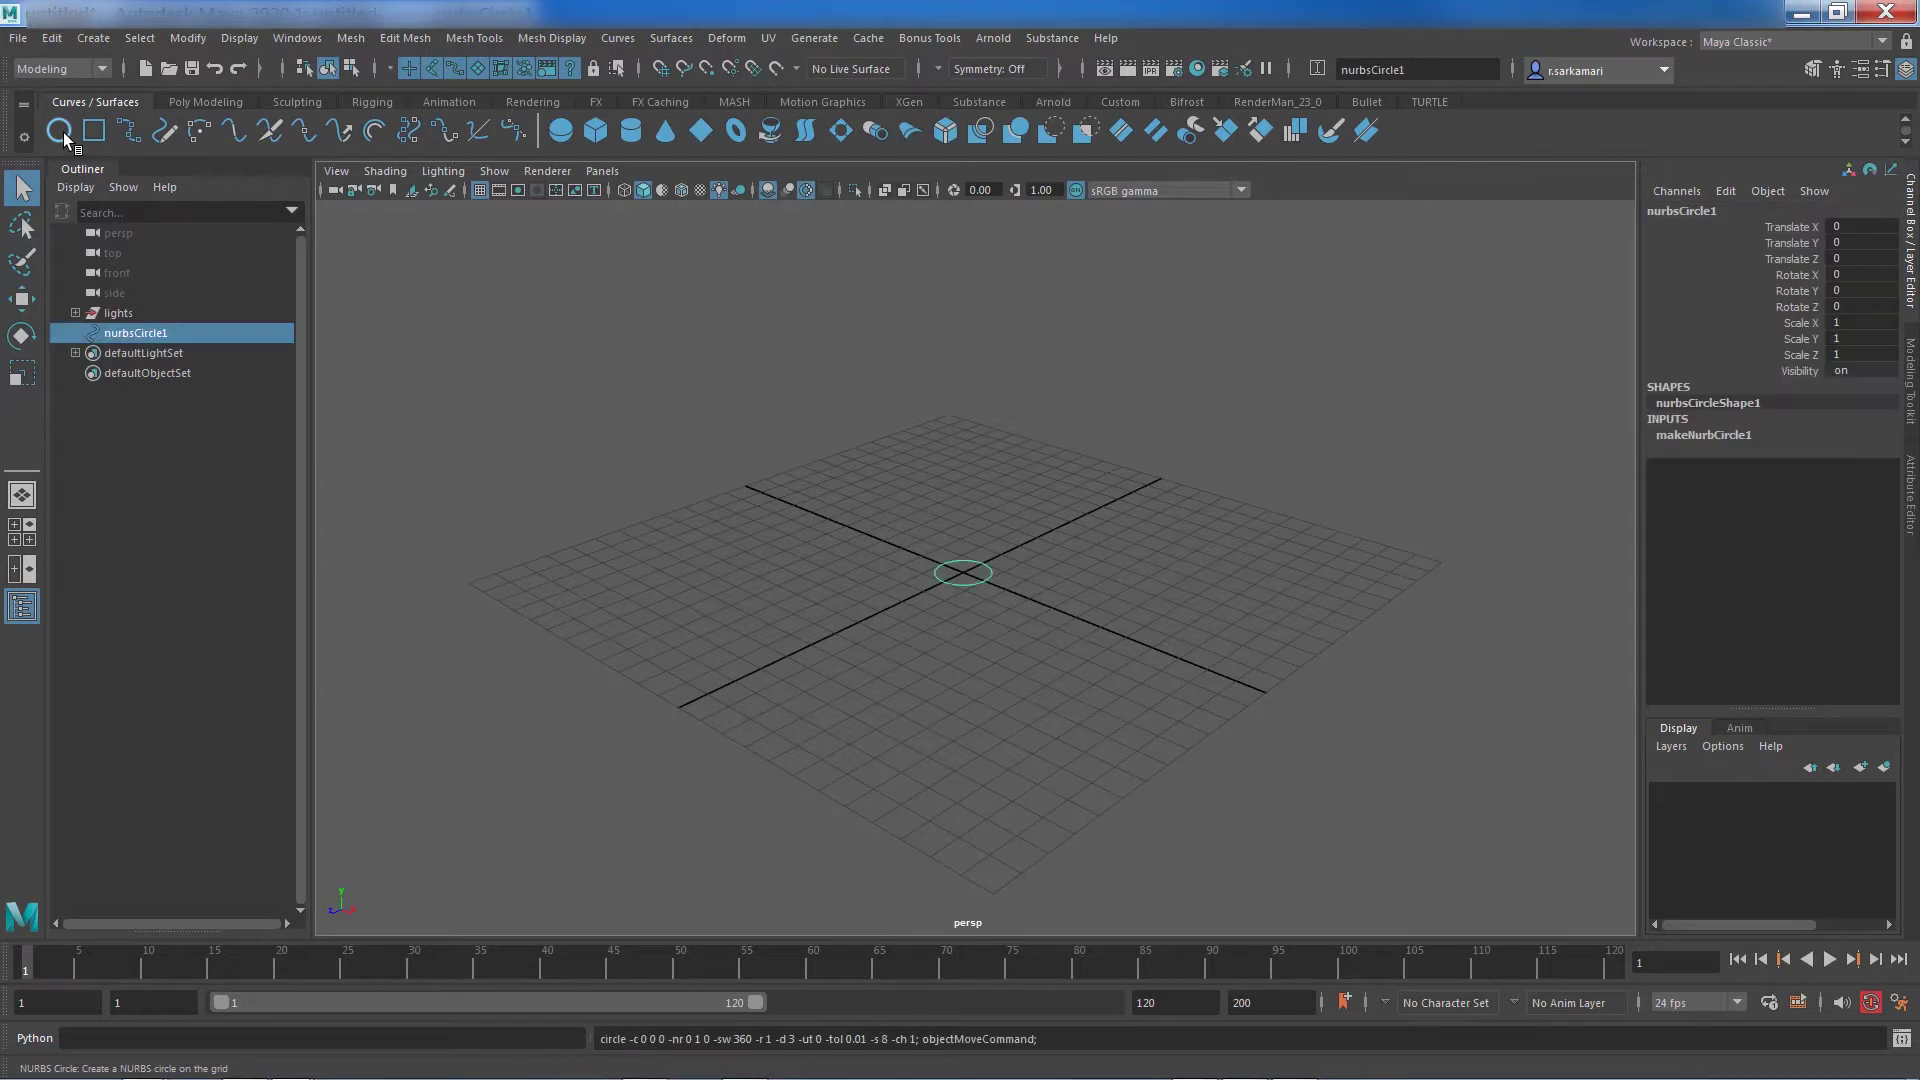
drag(1844, 325, 1848, 355)
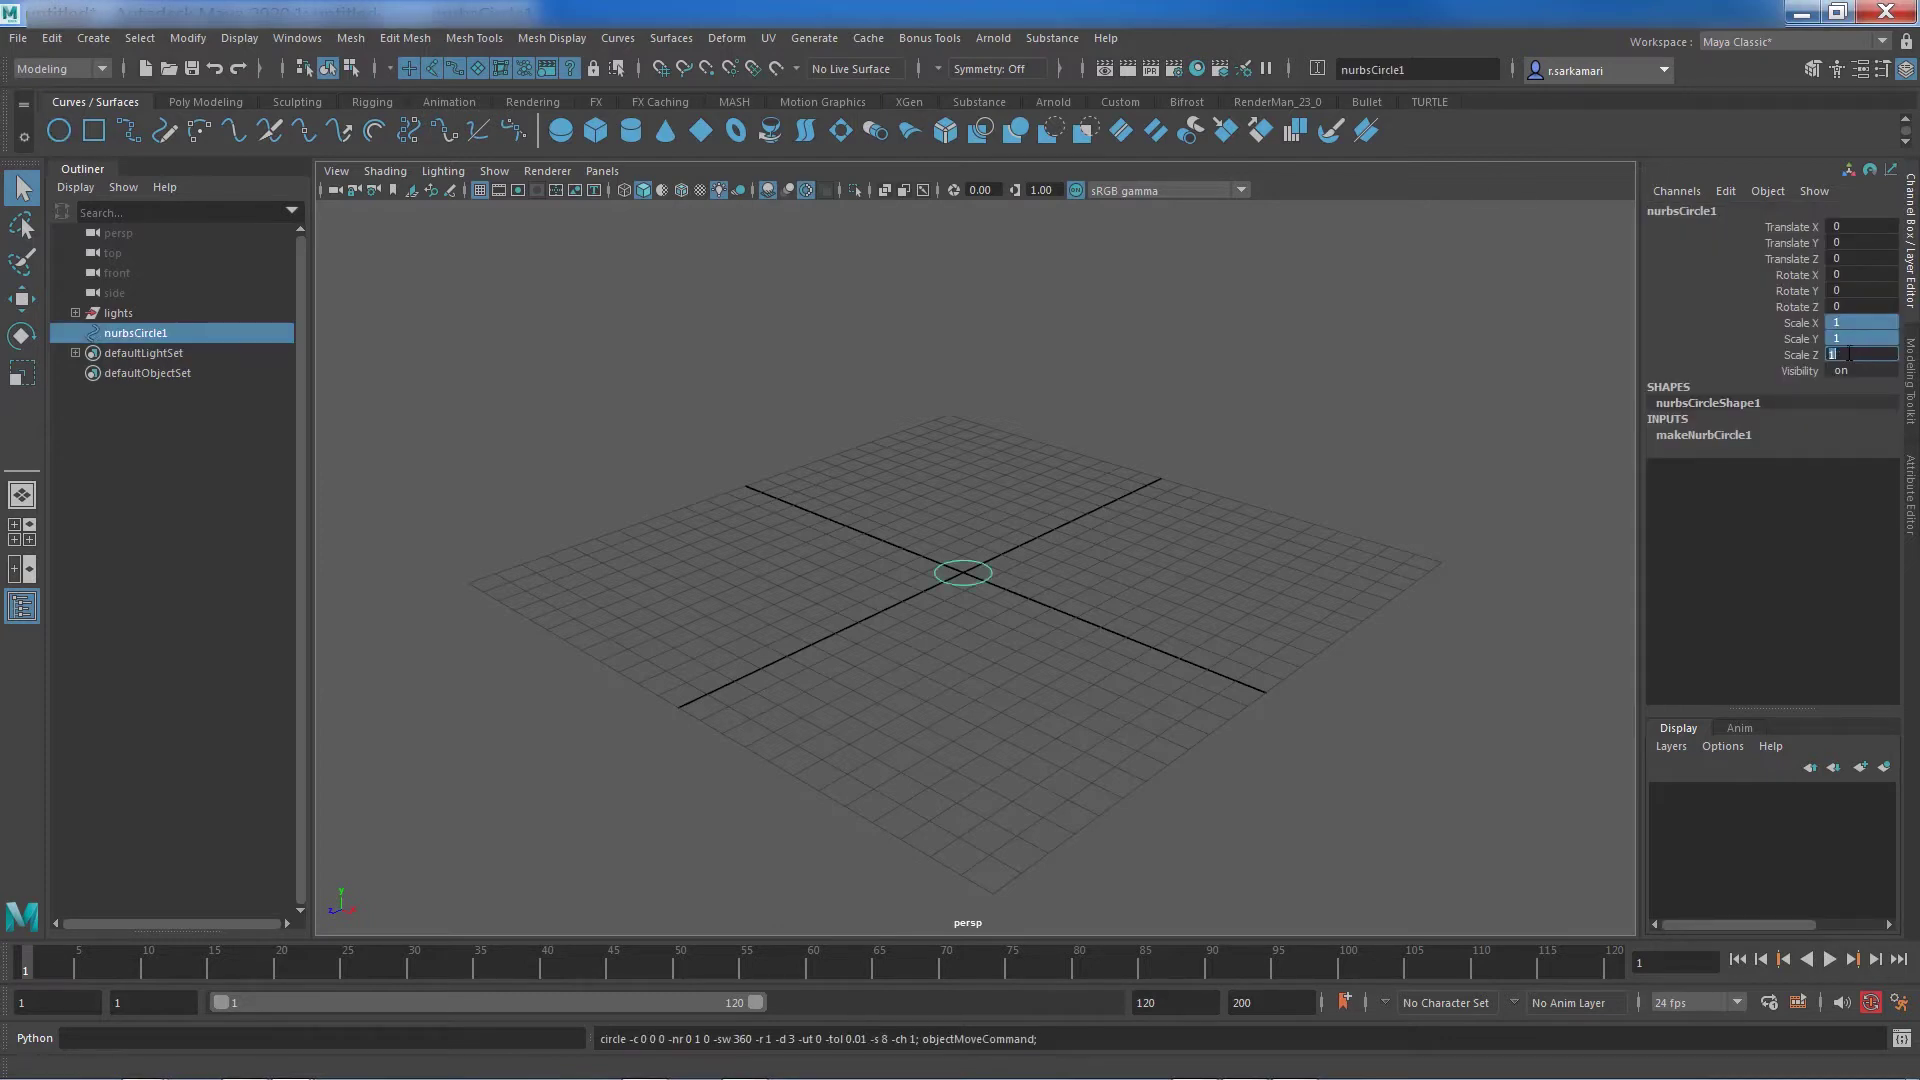
text(2.5)
key(Return)
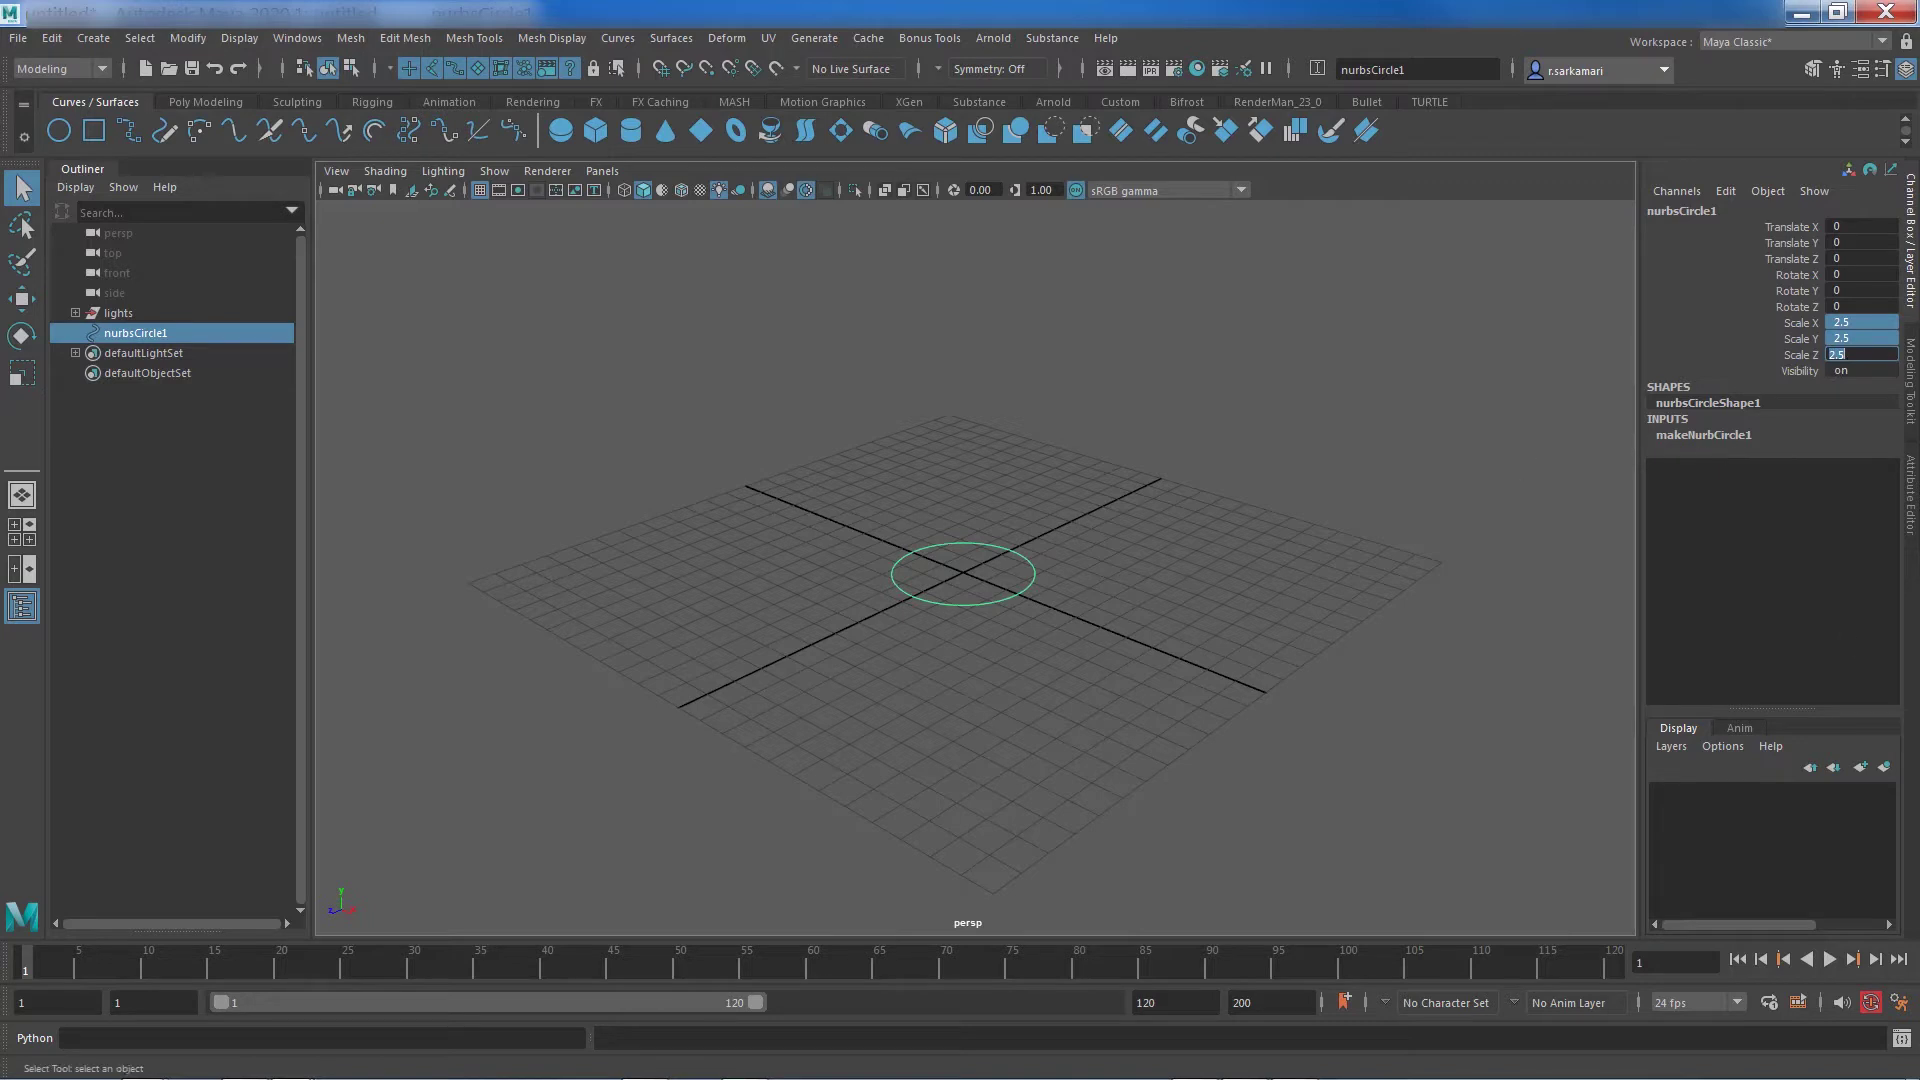
Step: Duplicate the circle and give the copy scale 3.6 at Translate Y 0.2
key(ctrl+d)
key(w)
drag(962, 500, 962, 478)
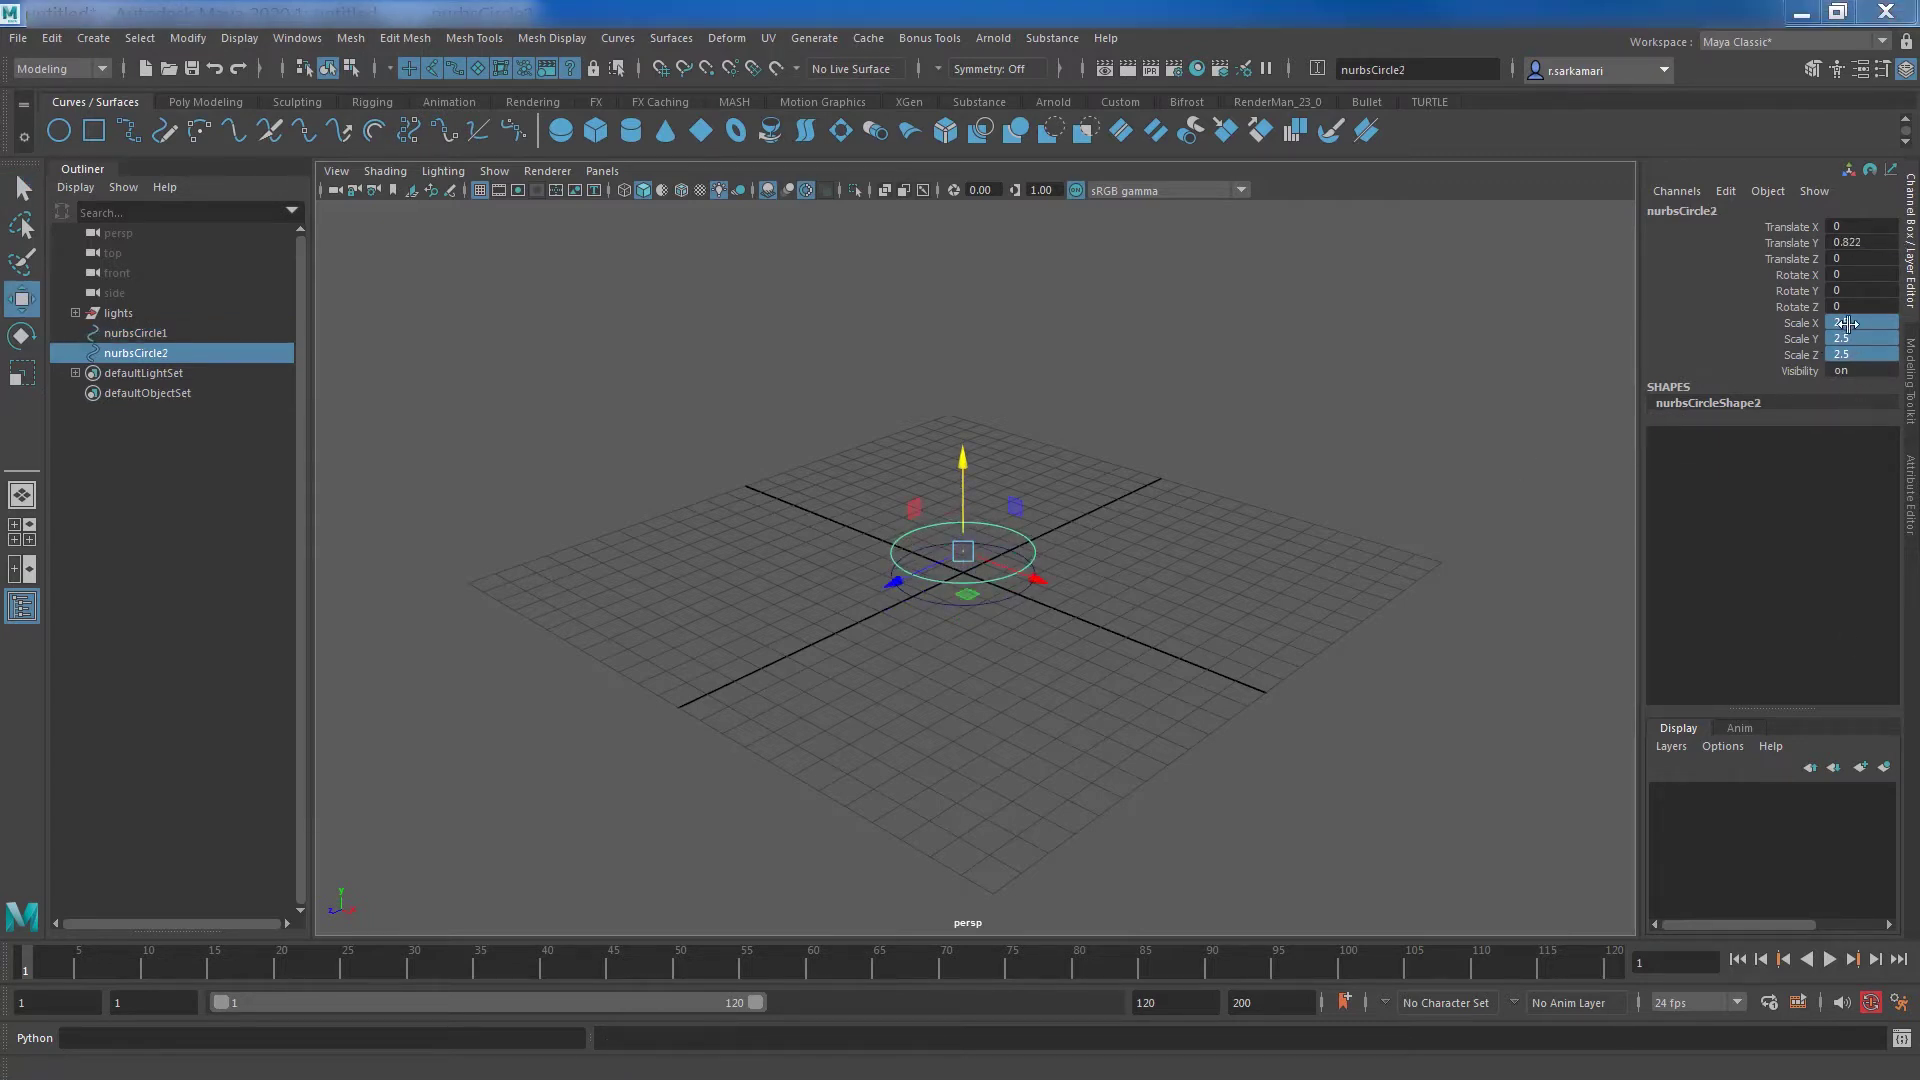
double_click(1855, 355)
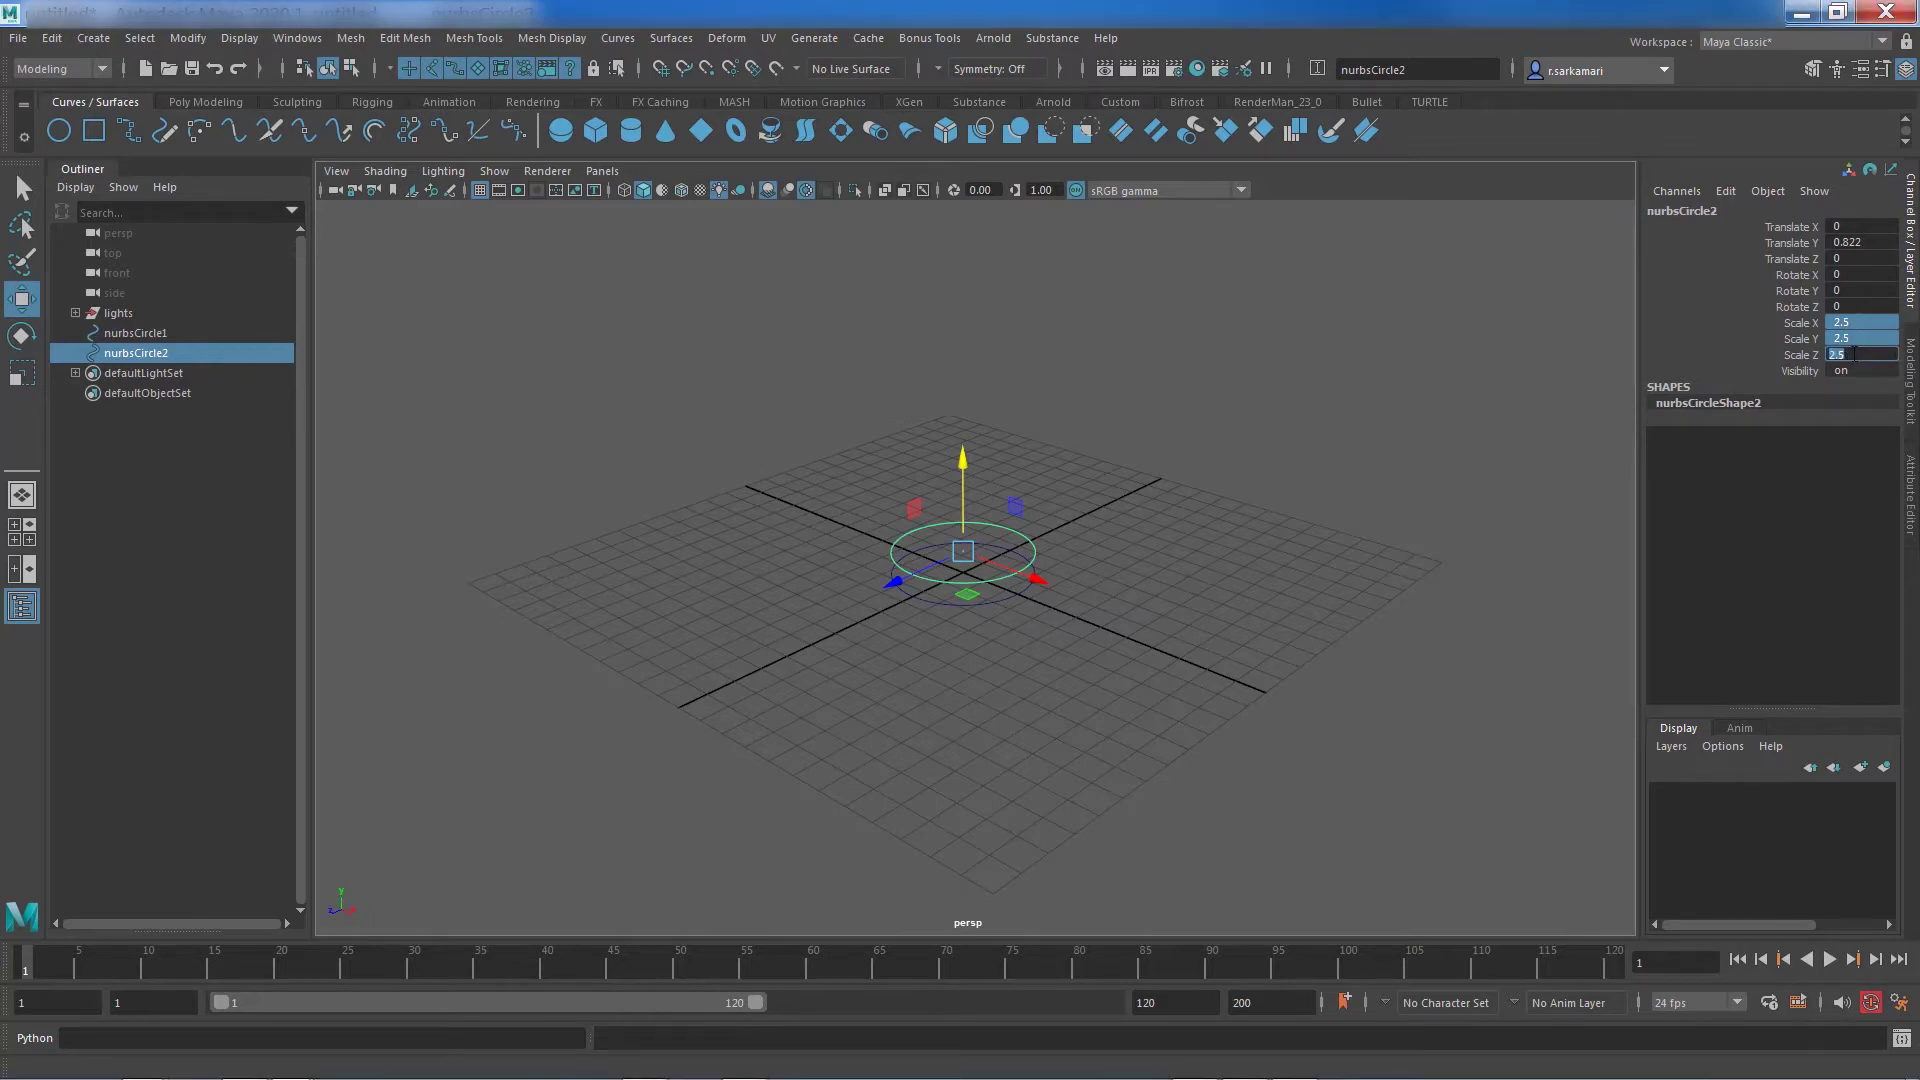
text(3.6)
key(Return)
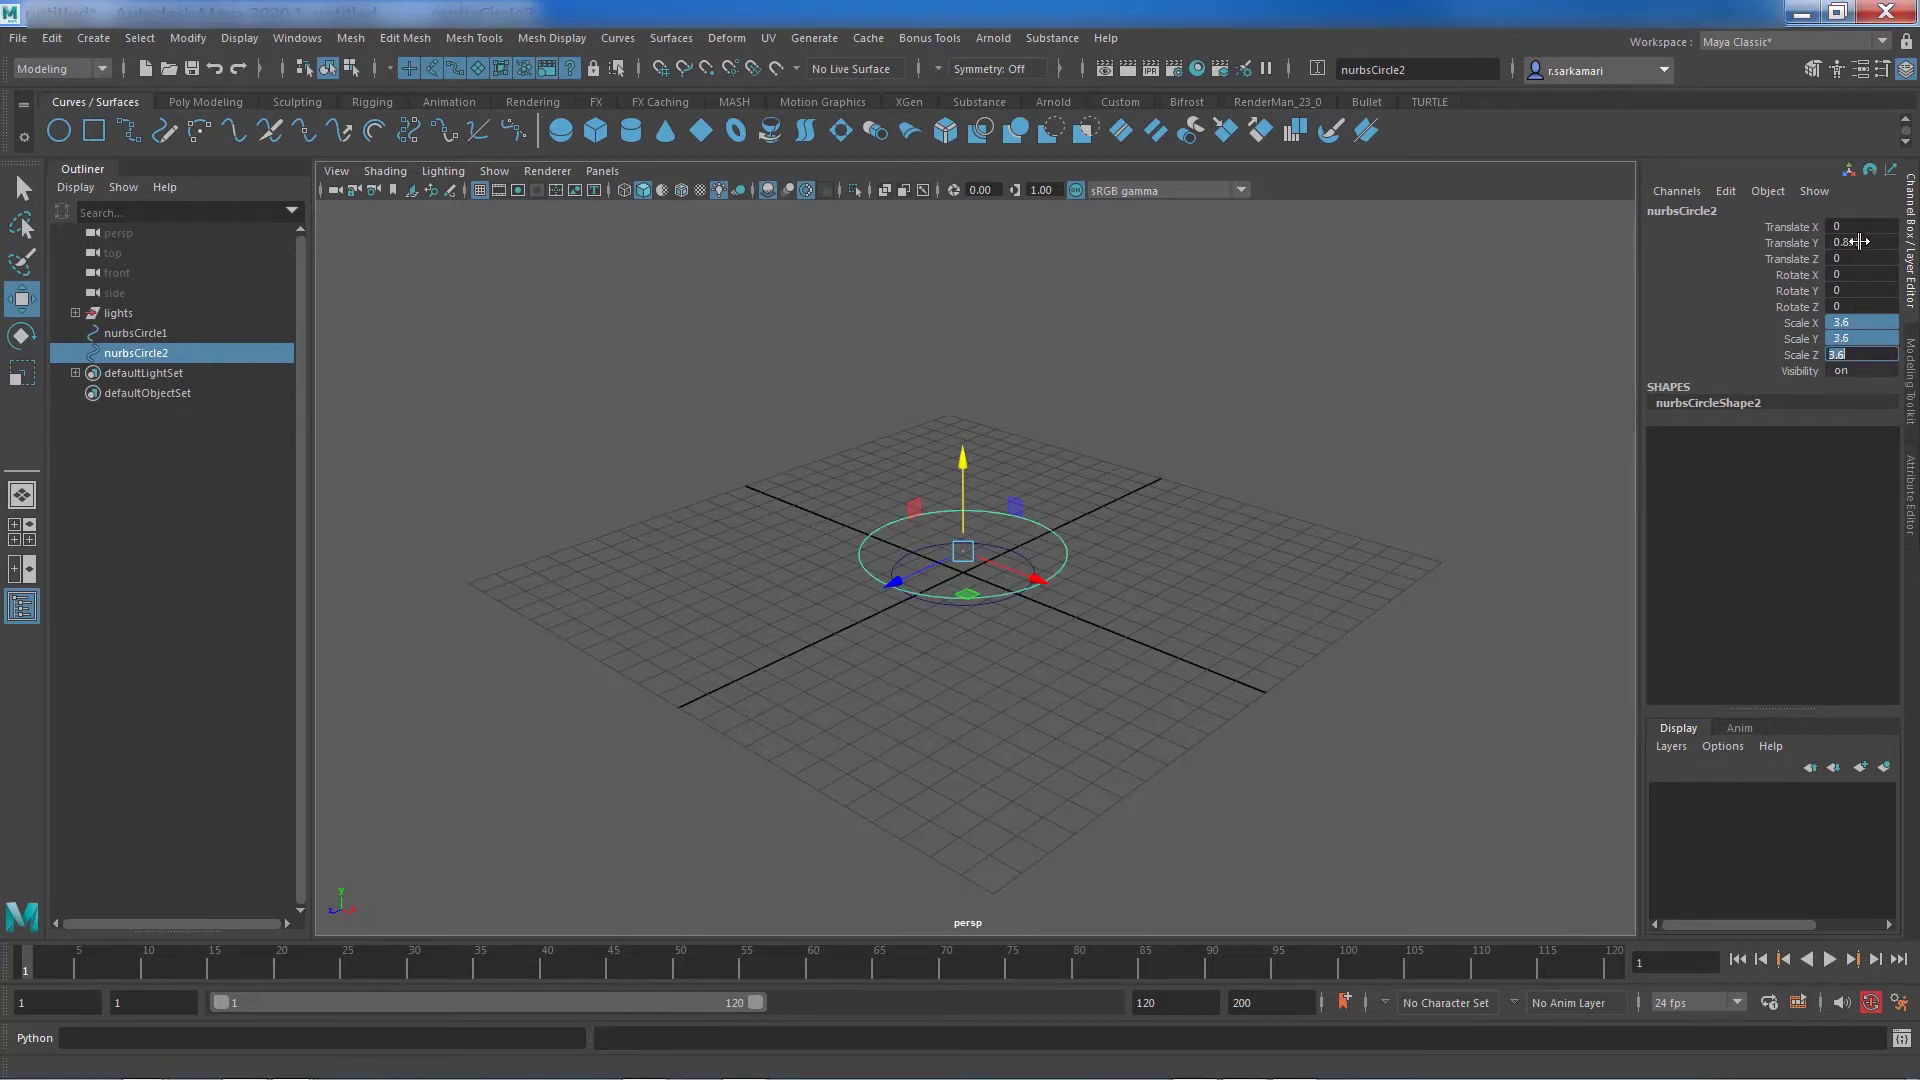
double_click(1857, 241)
text(0.2)
key(Return)
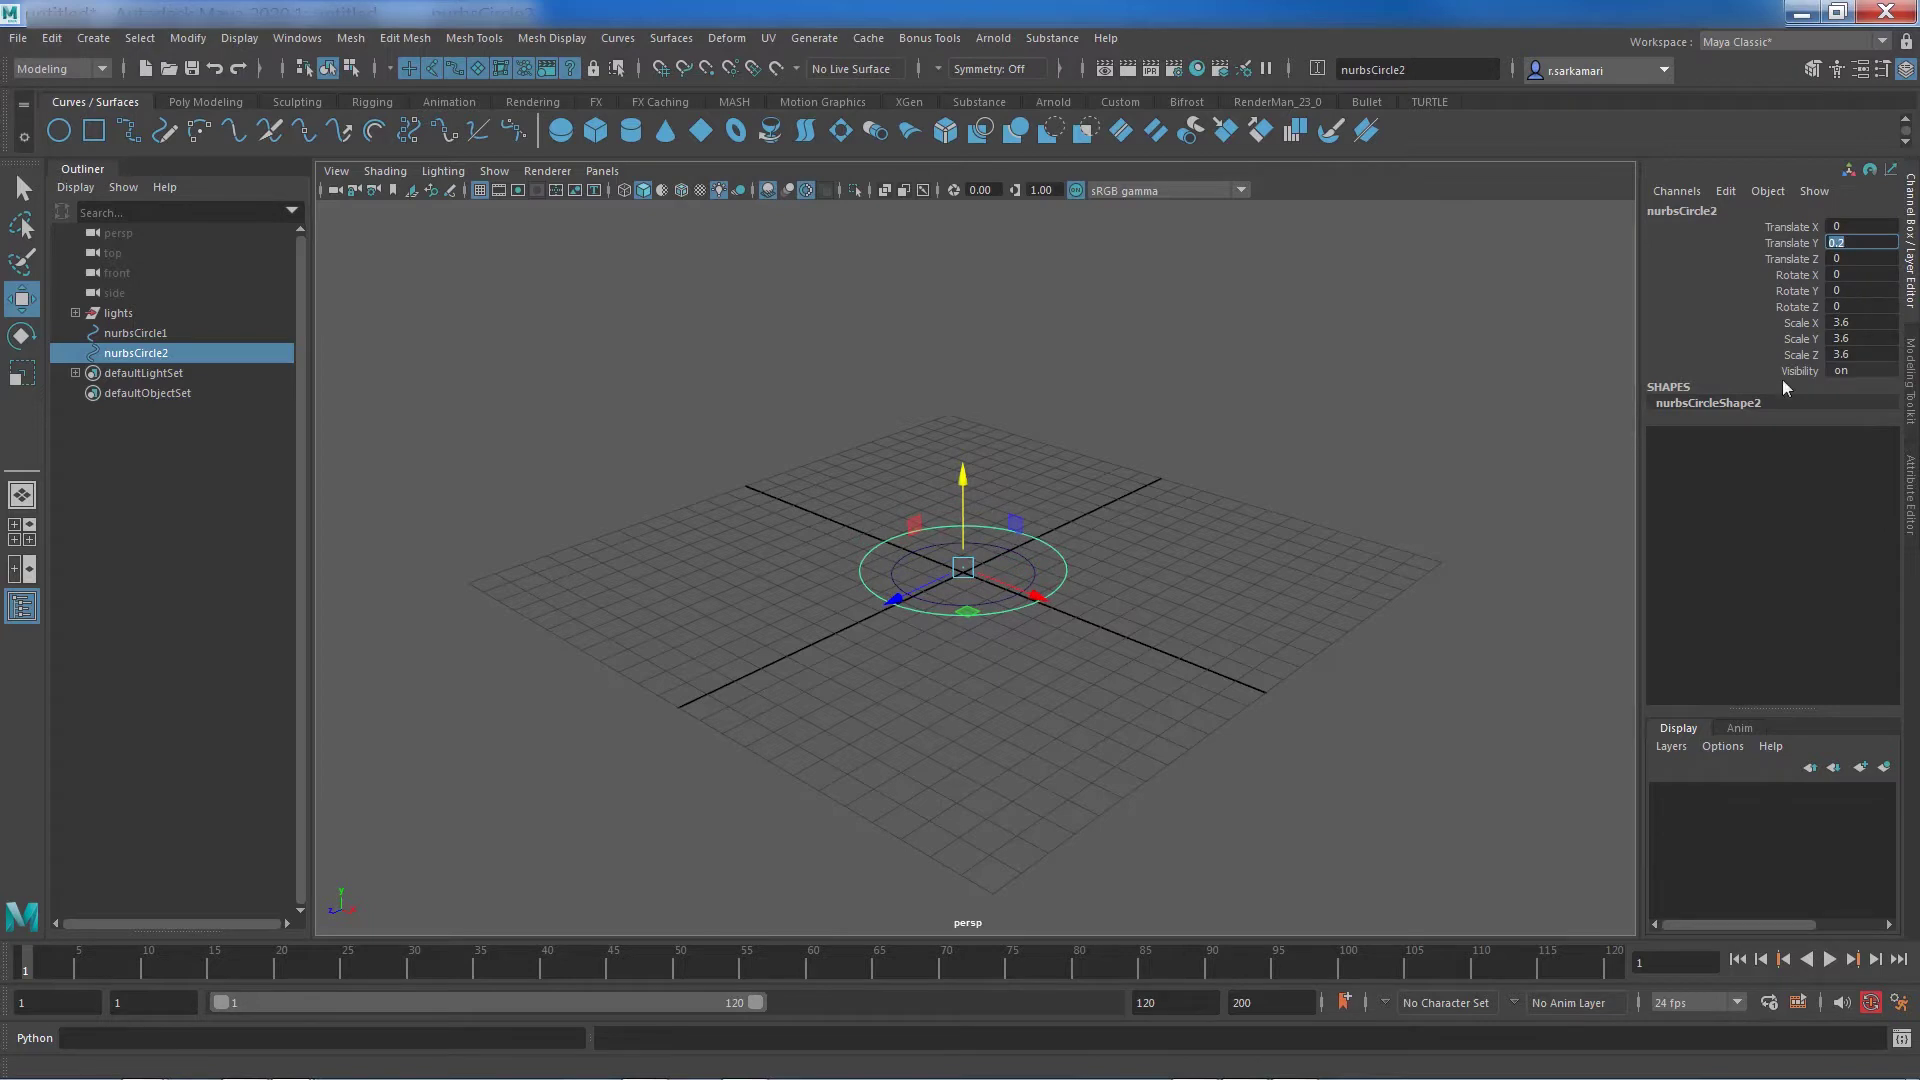
alt+drag(681, 634, 1125, 845)
Step: Duplicate a third circle with scale 3.3 at Translate Y 9.8
key(ctrl+d)
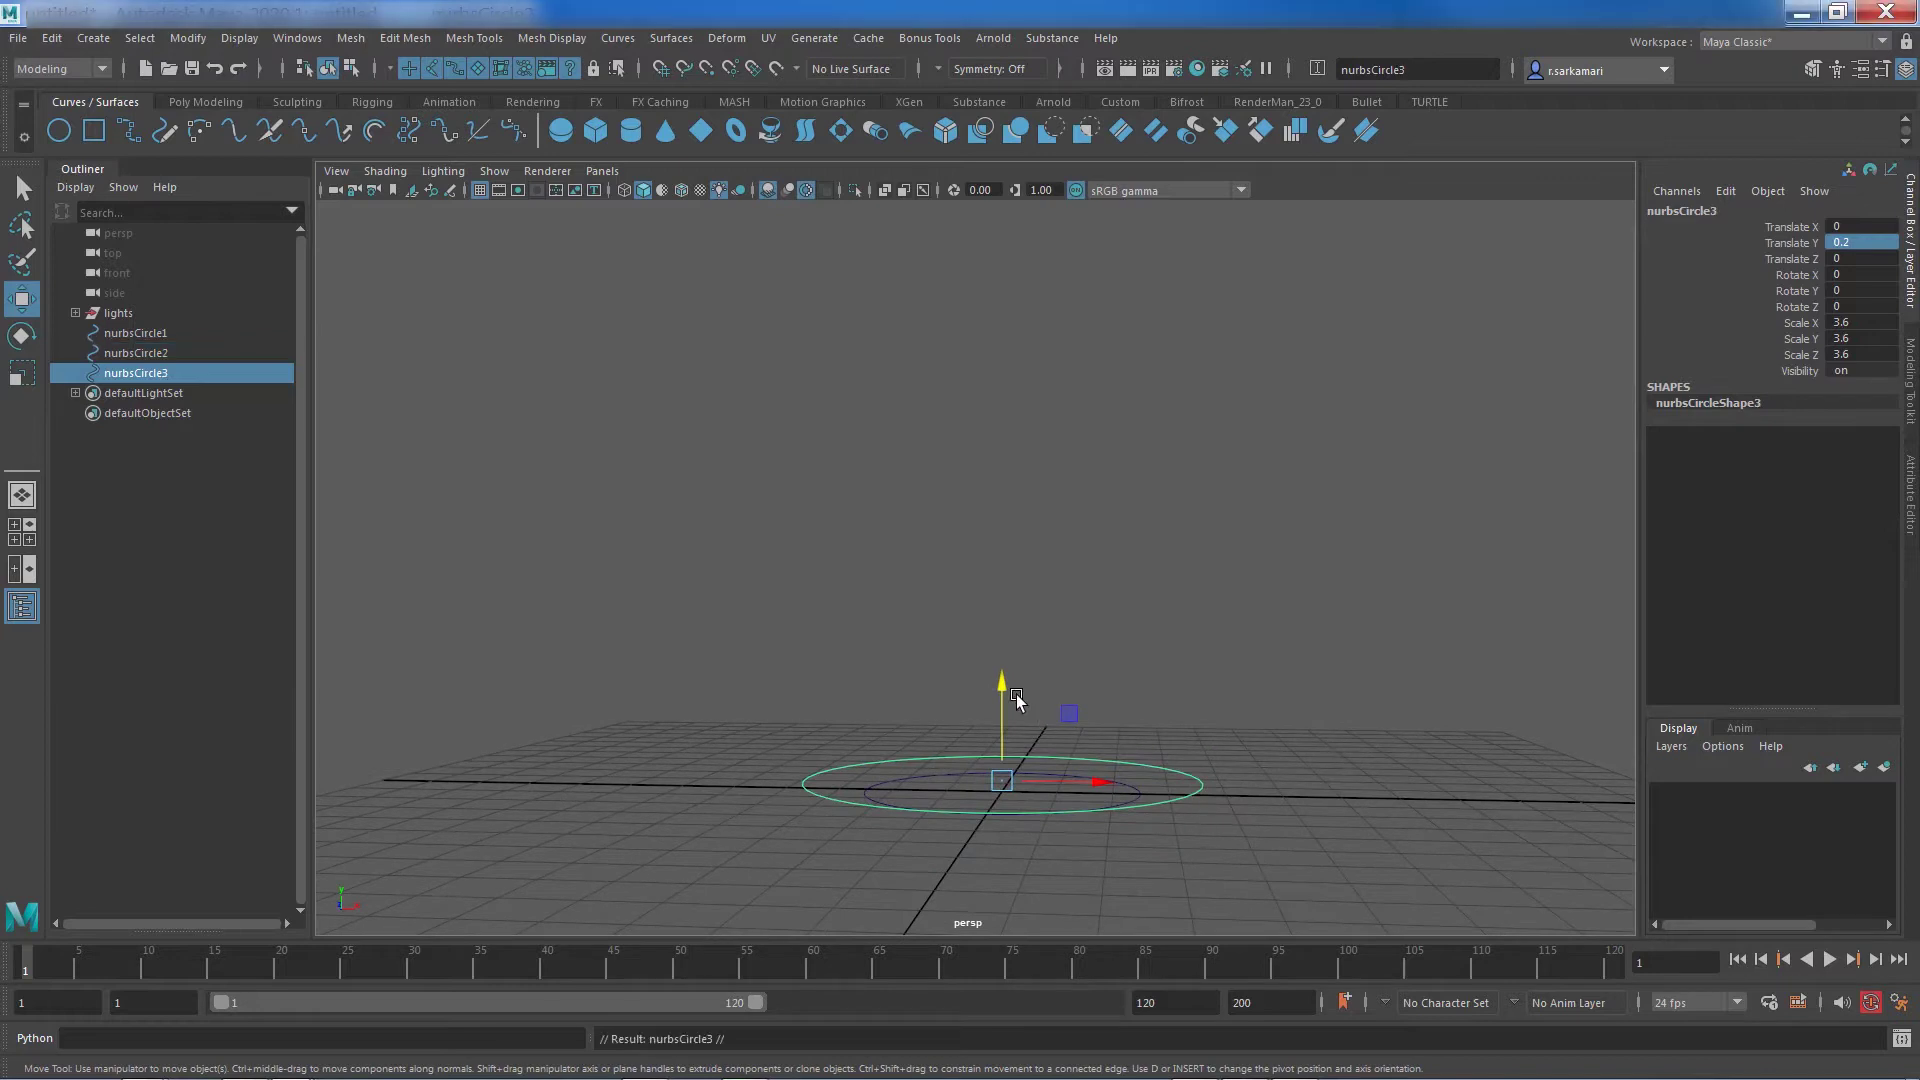
drag(1002, 688, 1005, 426)
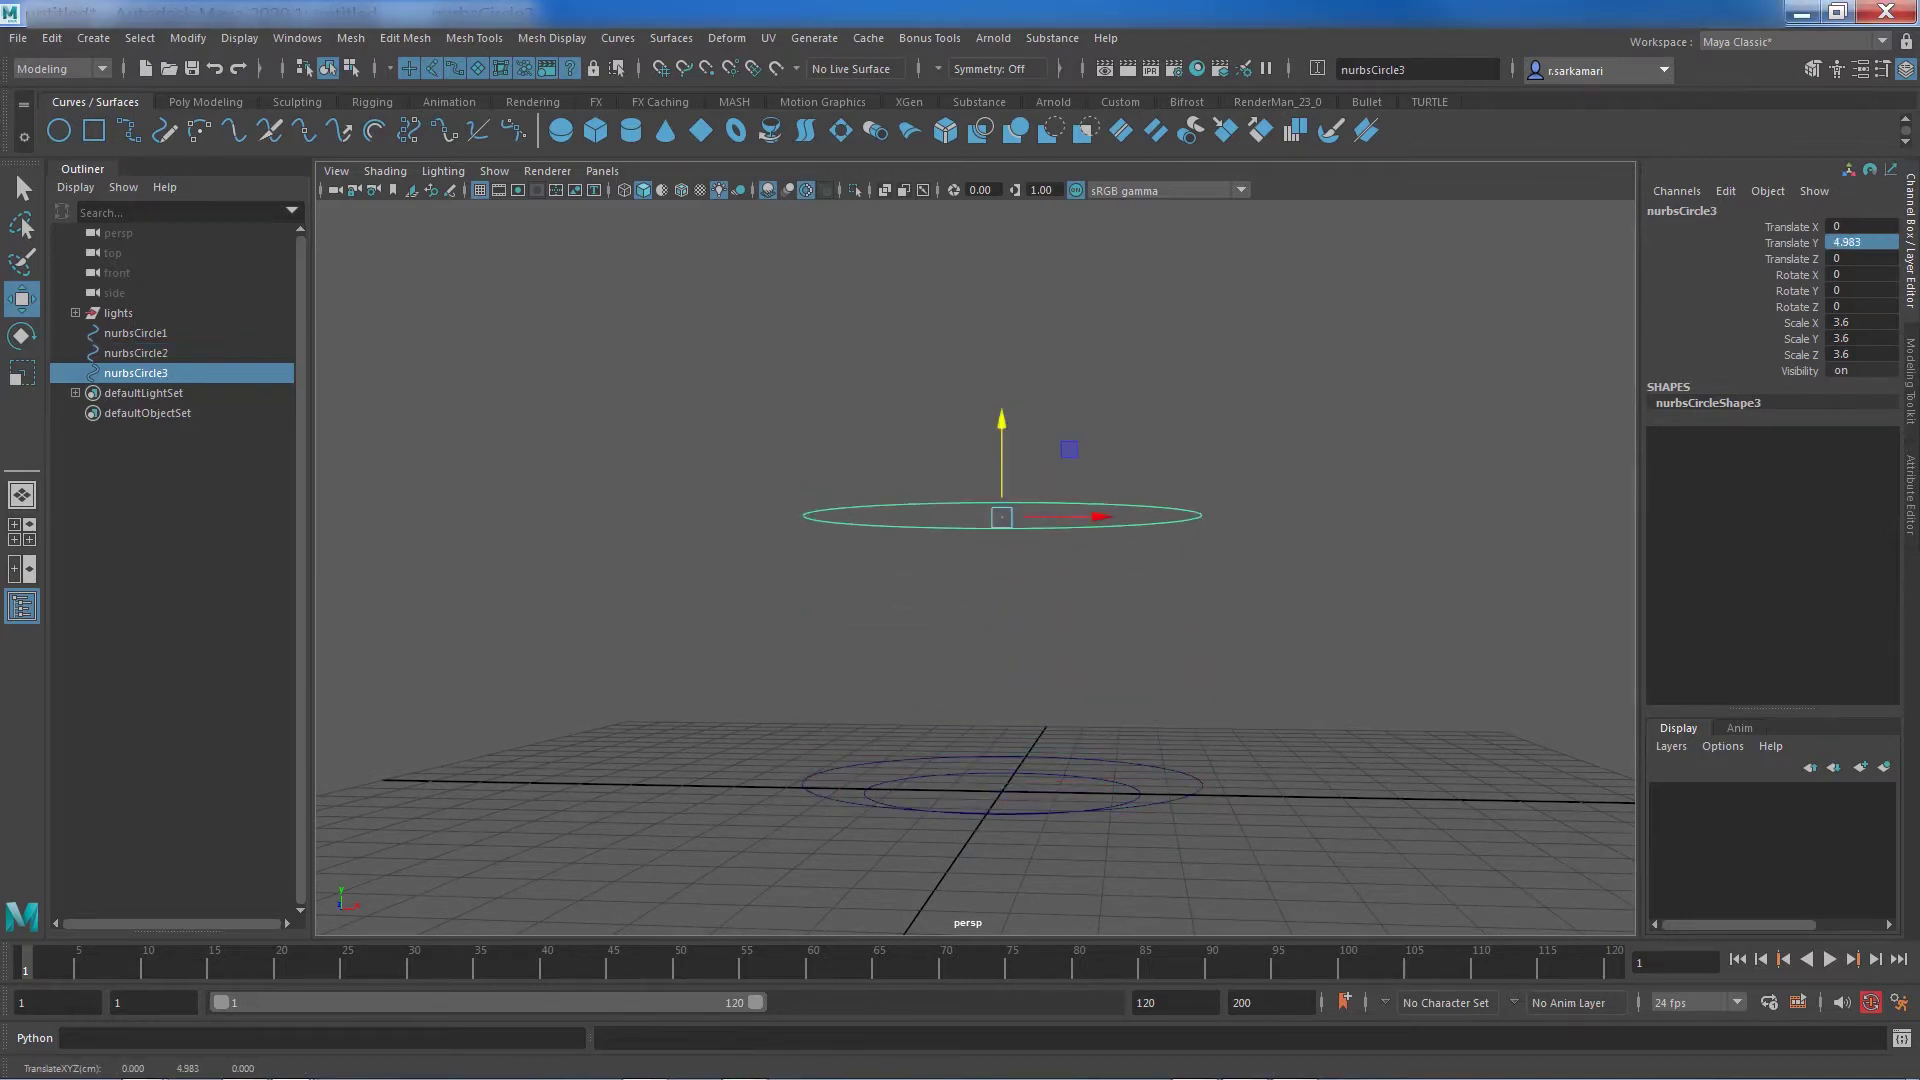
drag(1849, 321, 1851, 357)
text(3.3)
key(Return)
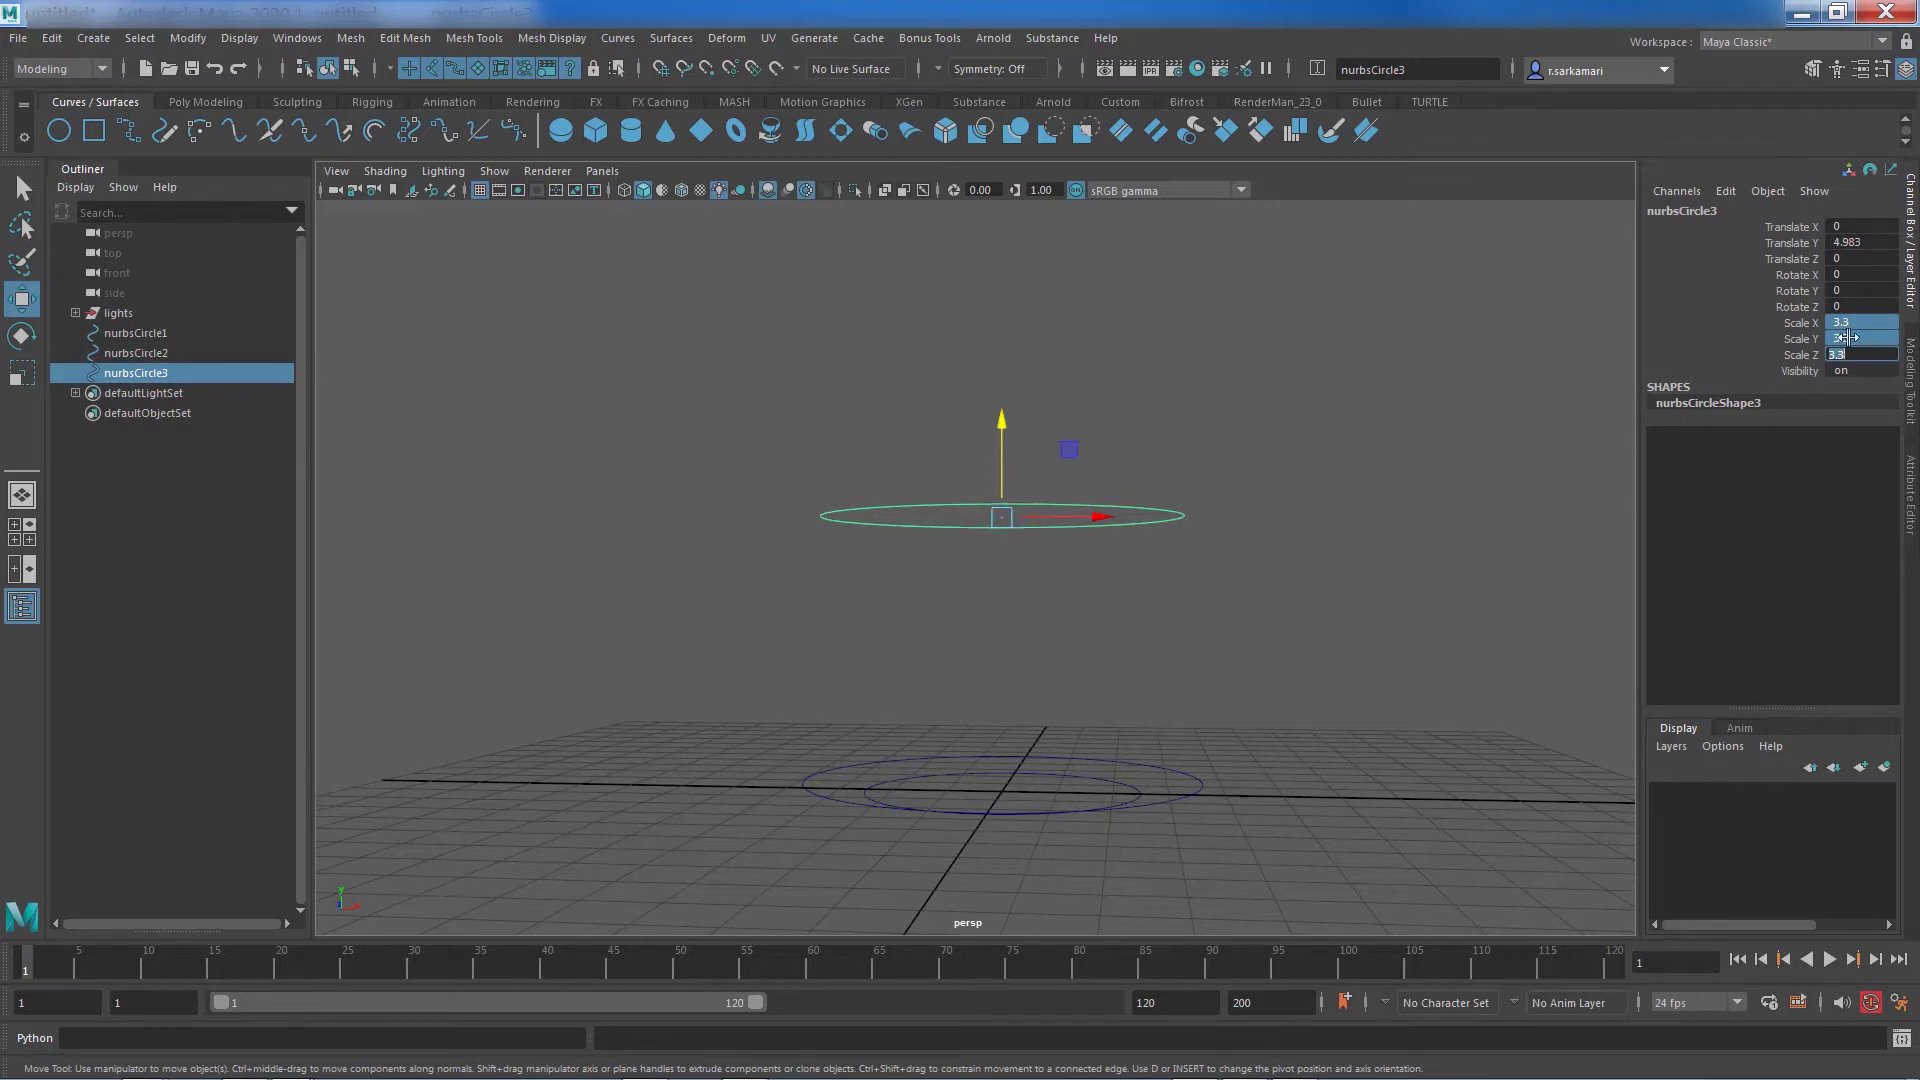
double_click(1862, 242)
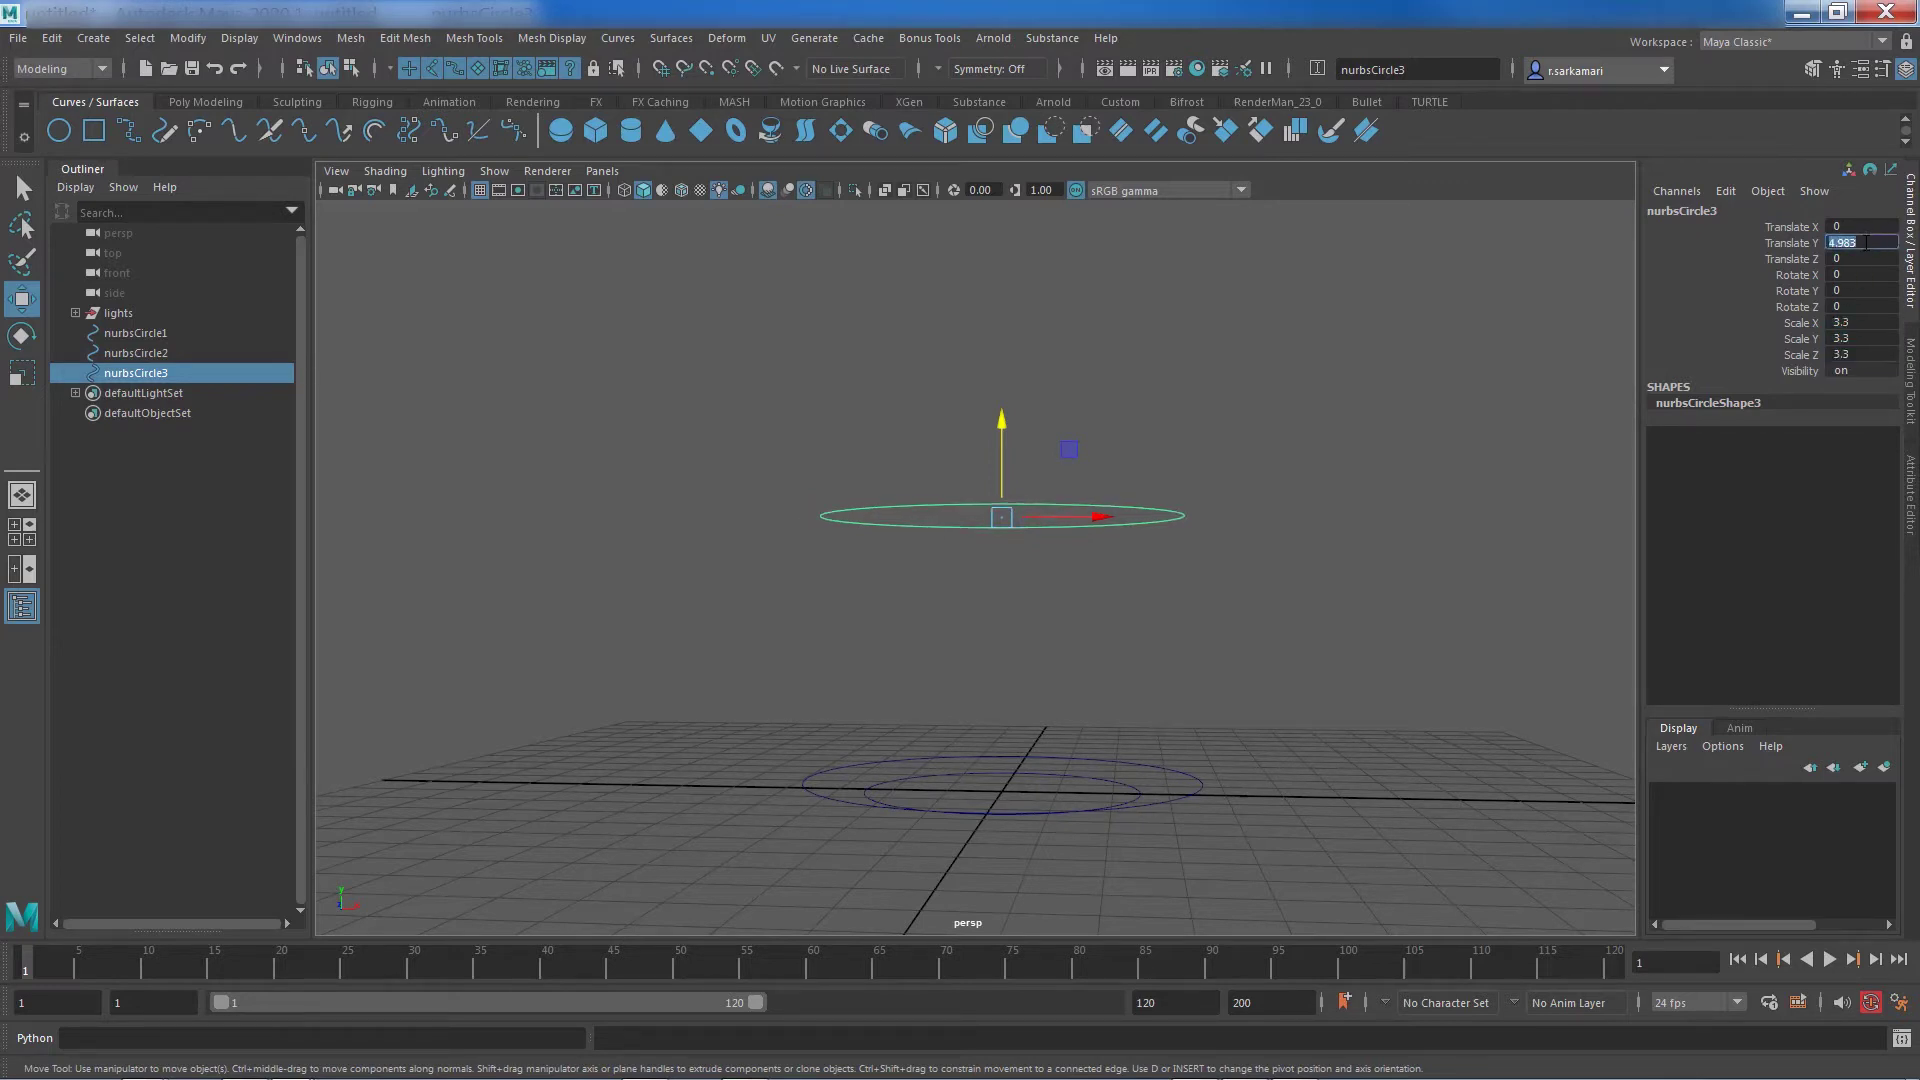
text(9.8)
key(Return)
alt+right_drag(1137, 565, 730, 553)
alt+drag(729, 553, 755, 640)
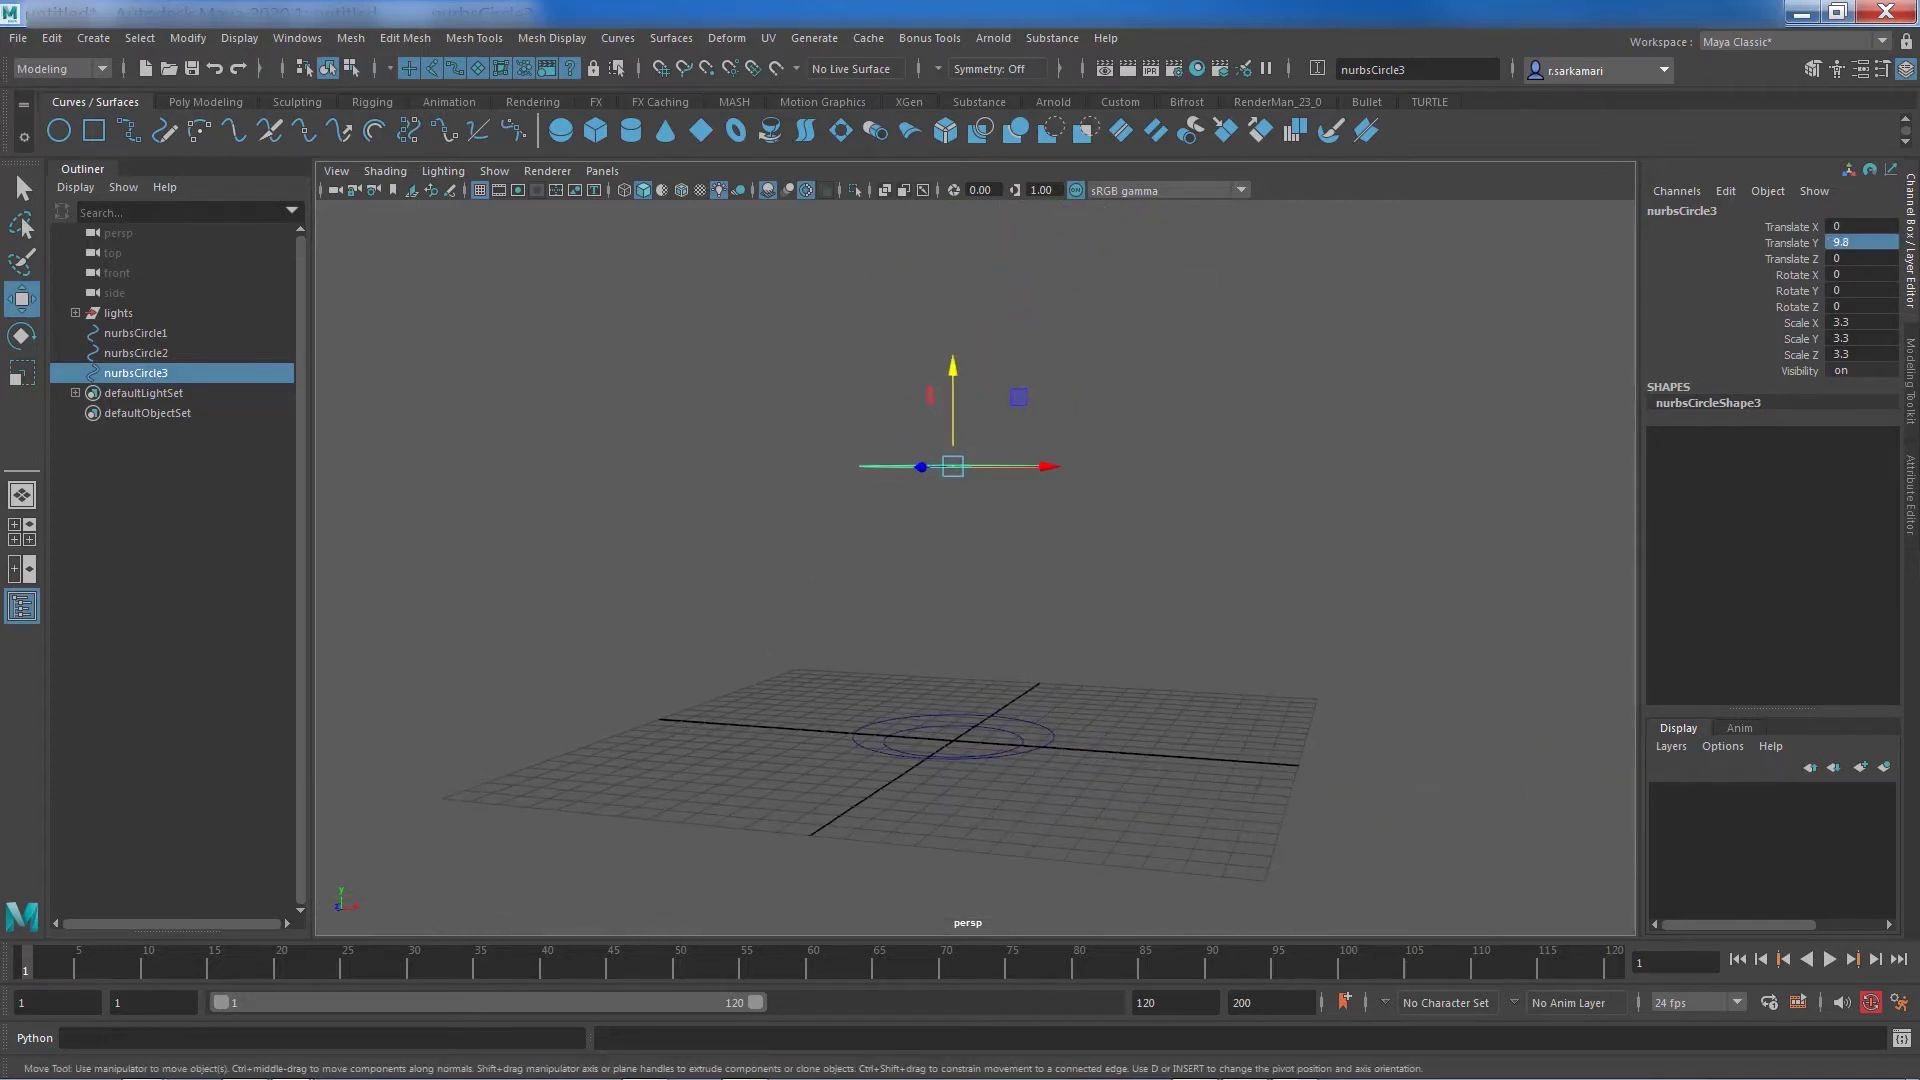
Step: Duplicate a fourth circle scaled to 2.9, raised to about 10.49
key(ctrl+d)
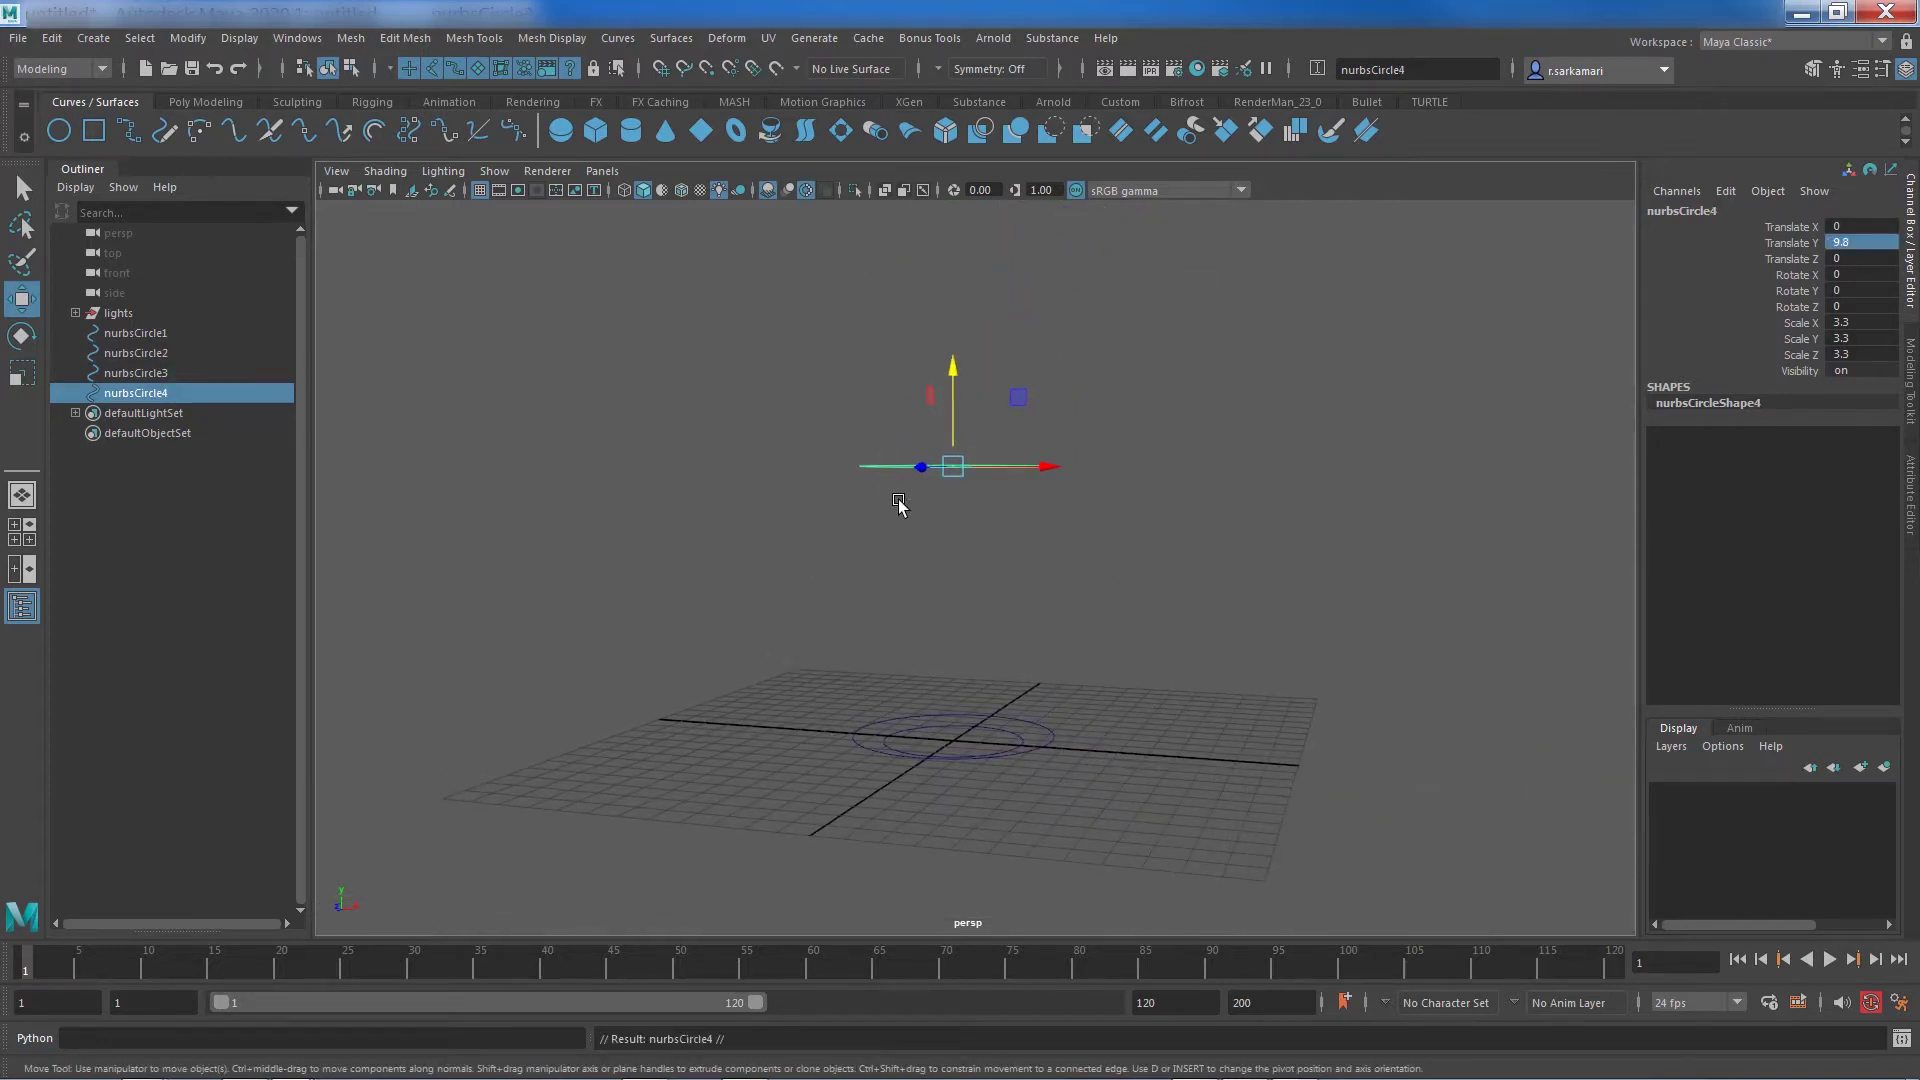
drag(955, 440, 956, 423)
drag(1850, 322, 1845, 354)
text(2.9)
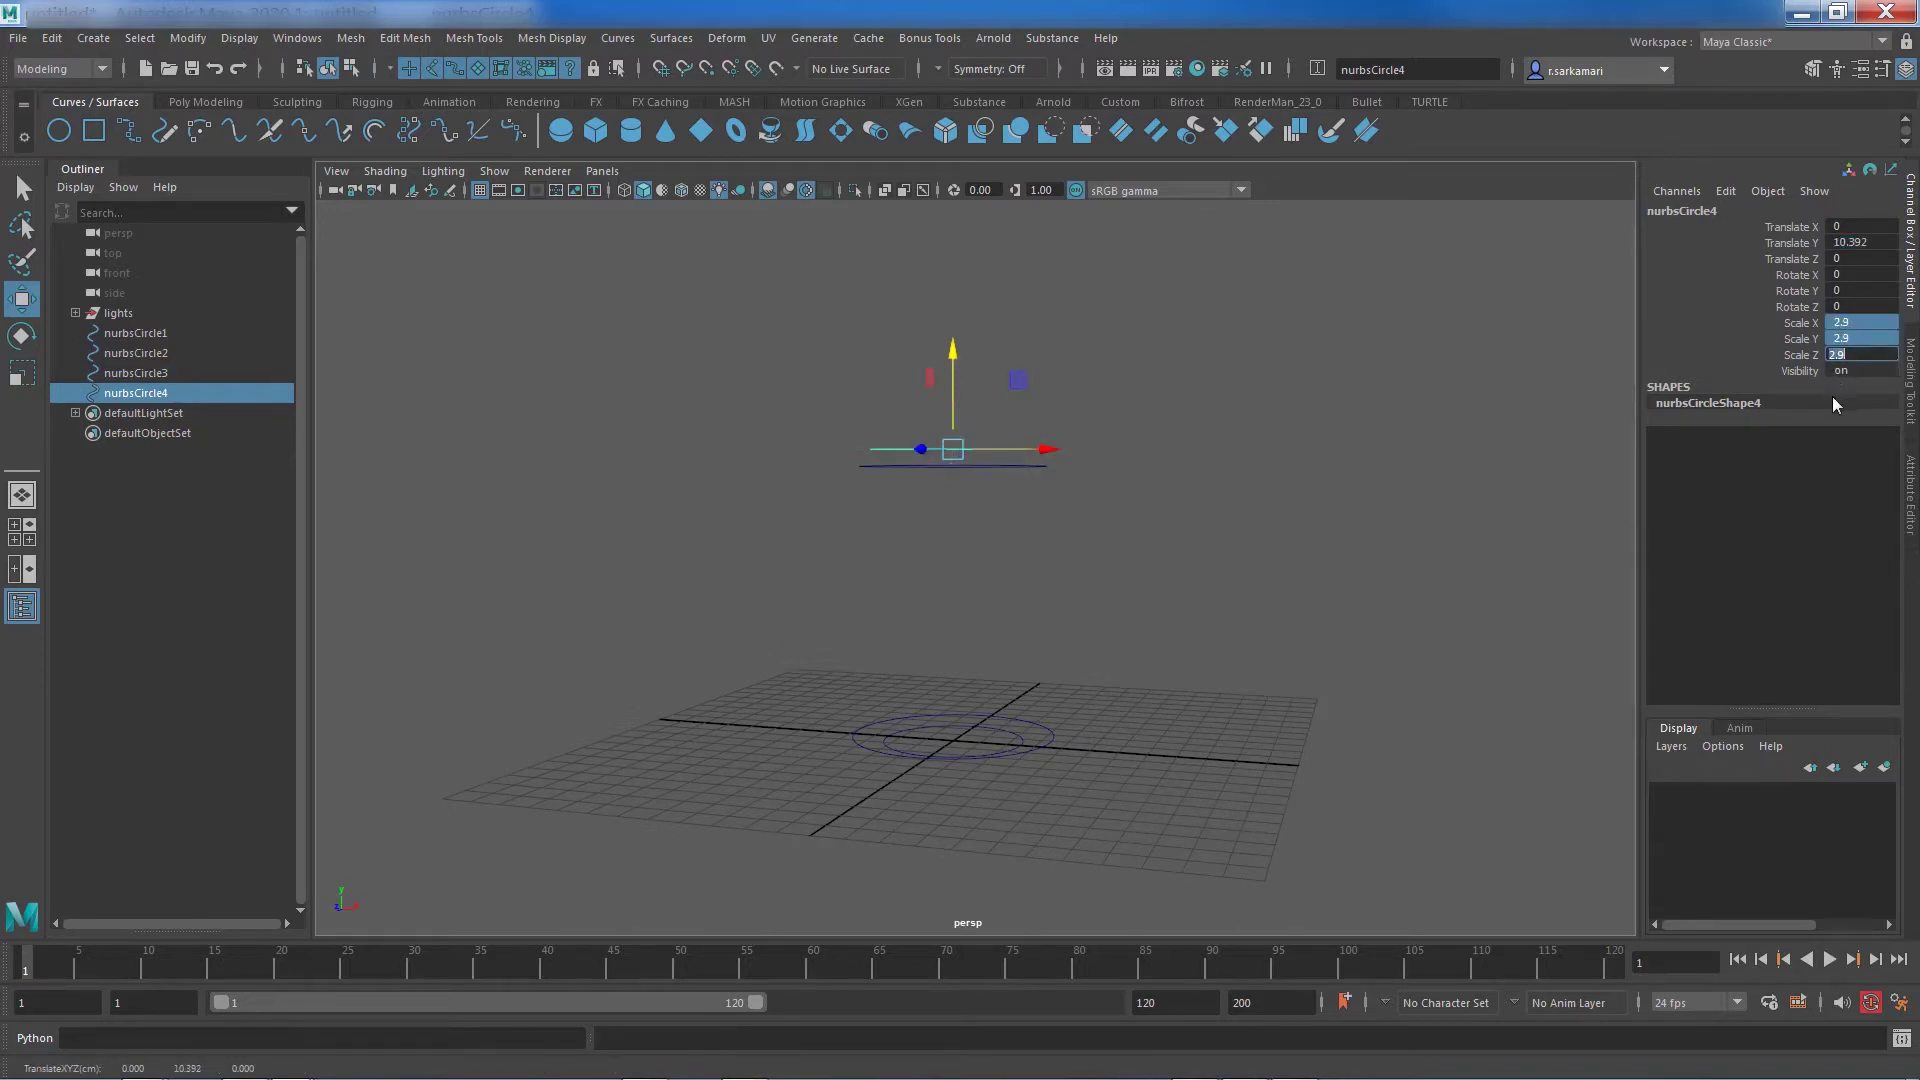
key(Return)
click(1792, 242)
mouse_move(860, 613)
middle_down()
mouse_move(879, 613)
mouse_move(853, 658)
mouse_move(852, 613)
middle_up()
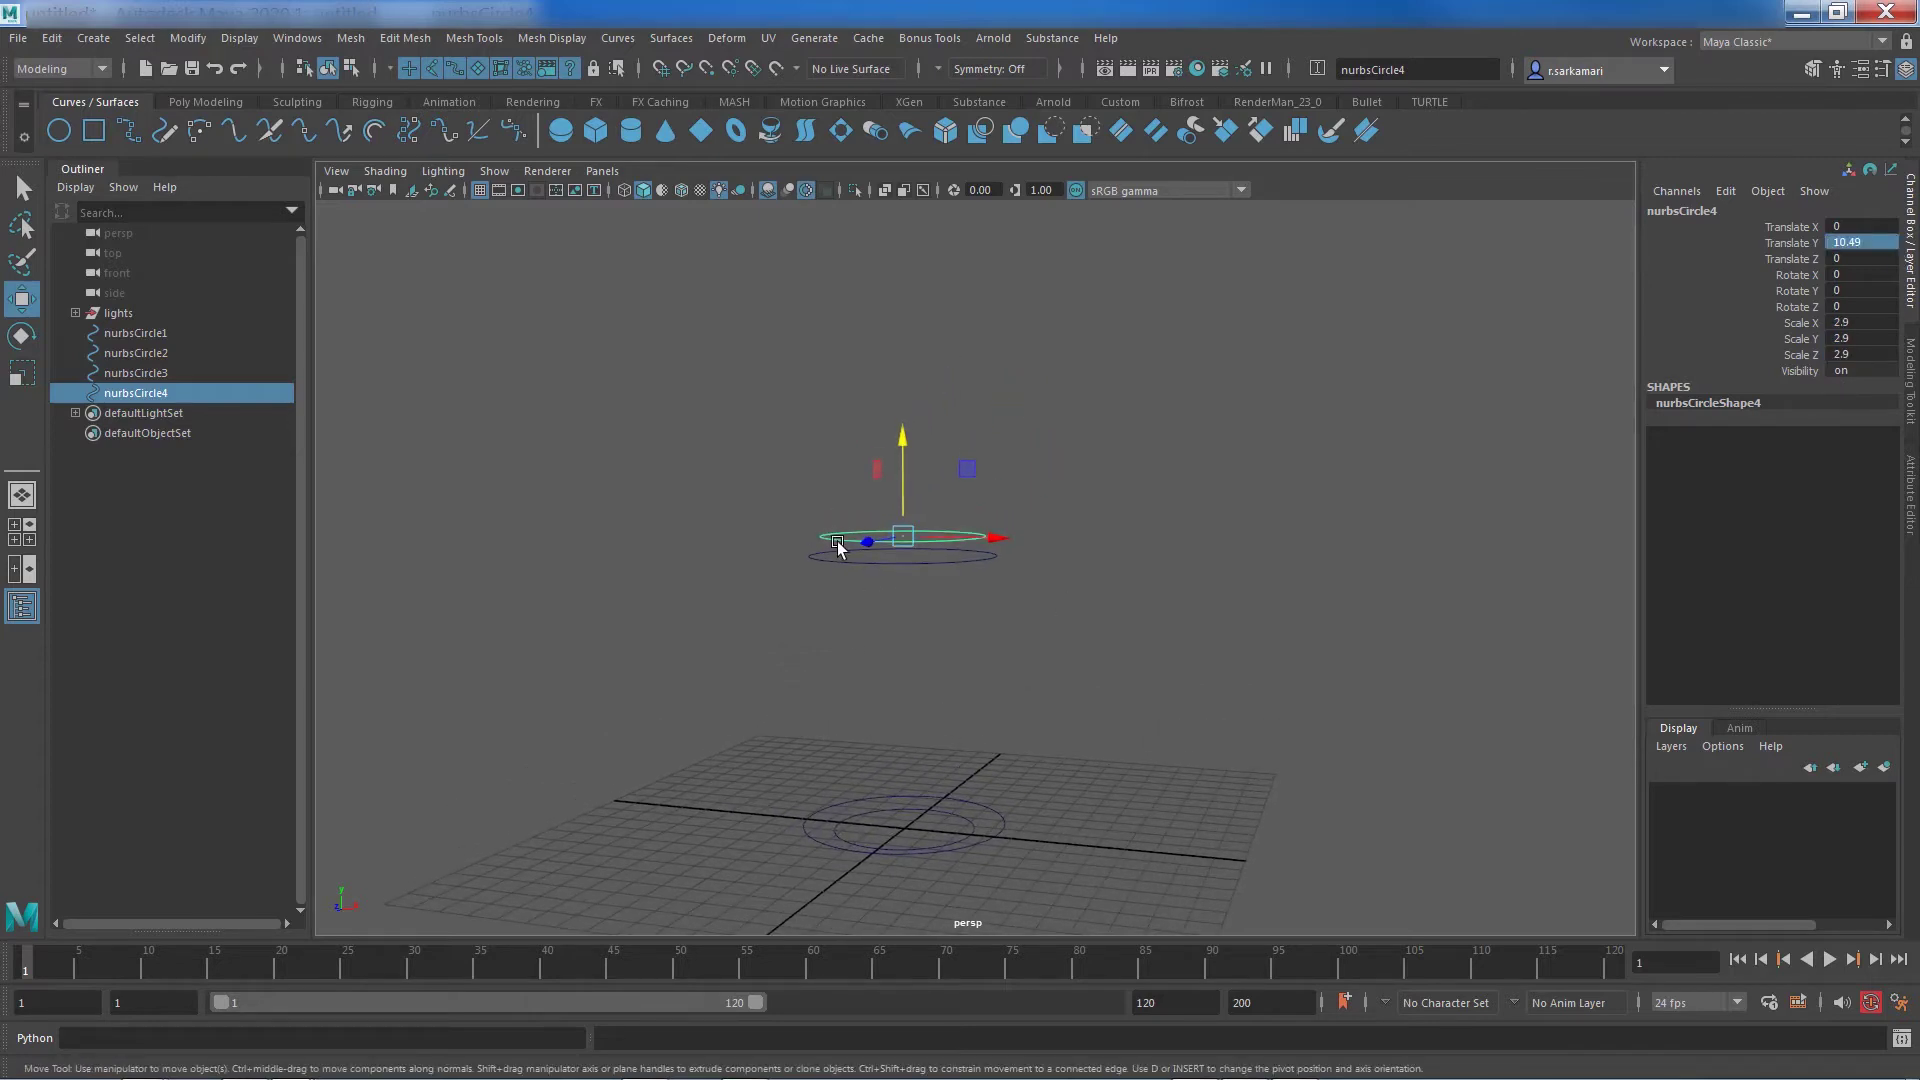
Step: Duplicate a fifth circle at Translate Y 12.5 with scale 1.4
key(ctrl+d)
drag(902, 490, 902, 390)
click(1860, 242)
text(12.5)
key(Return)
drag(1847, 322, 1853, 354)
click(1853, 354)
text(1.4)
key(Return)
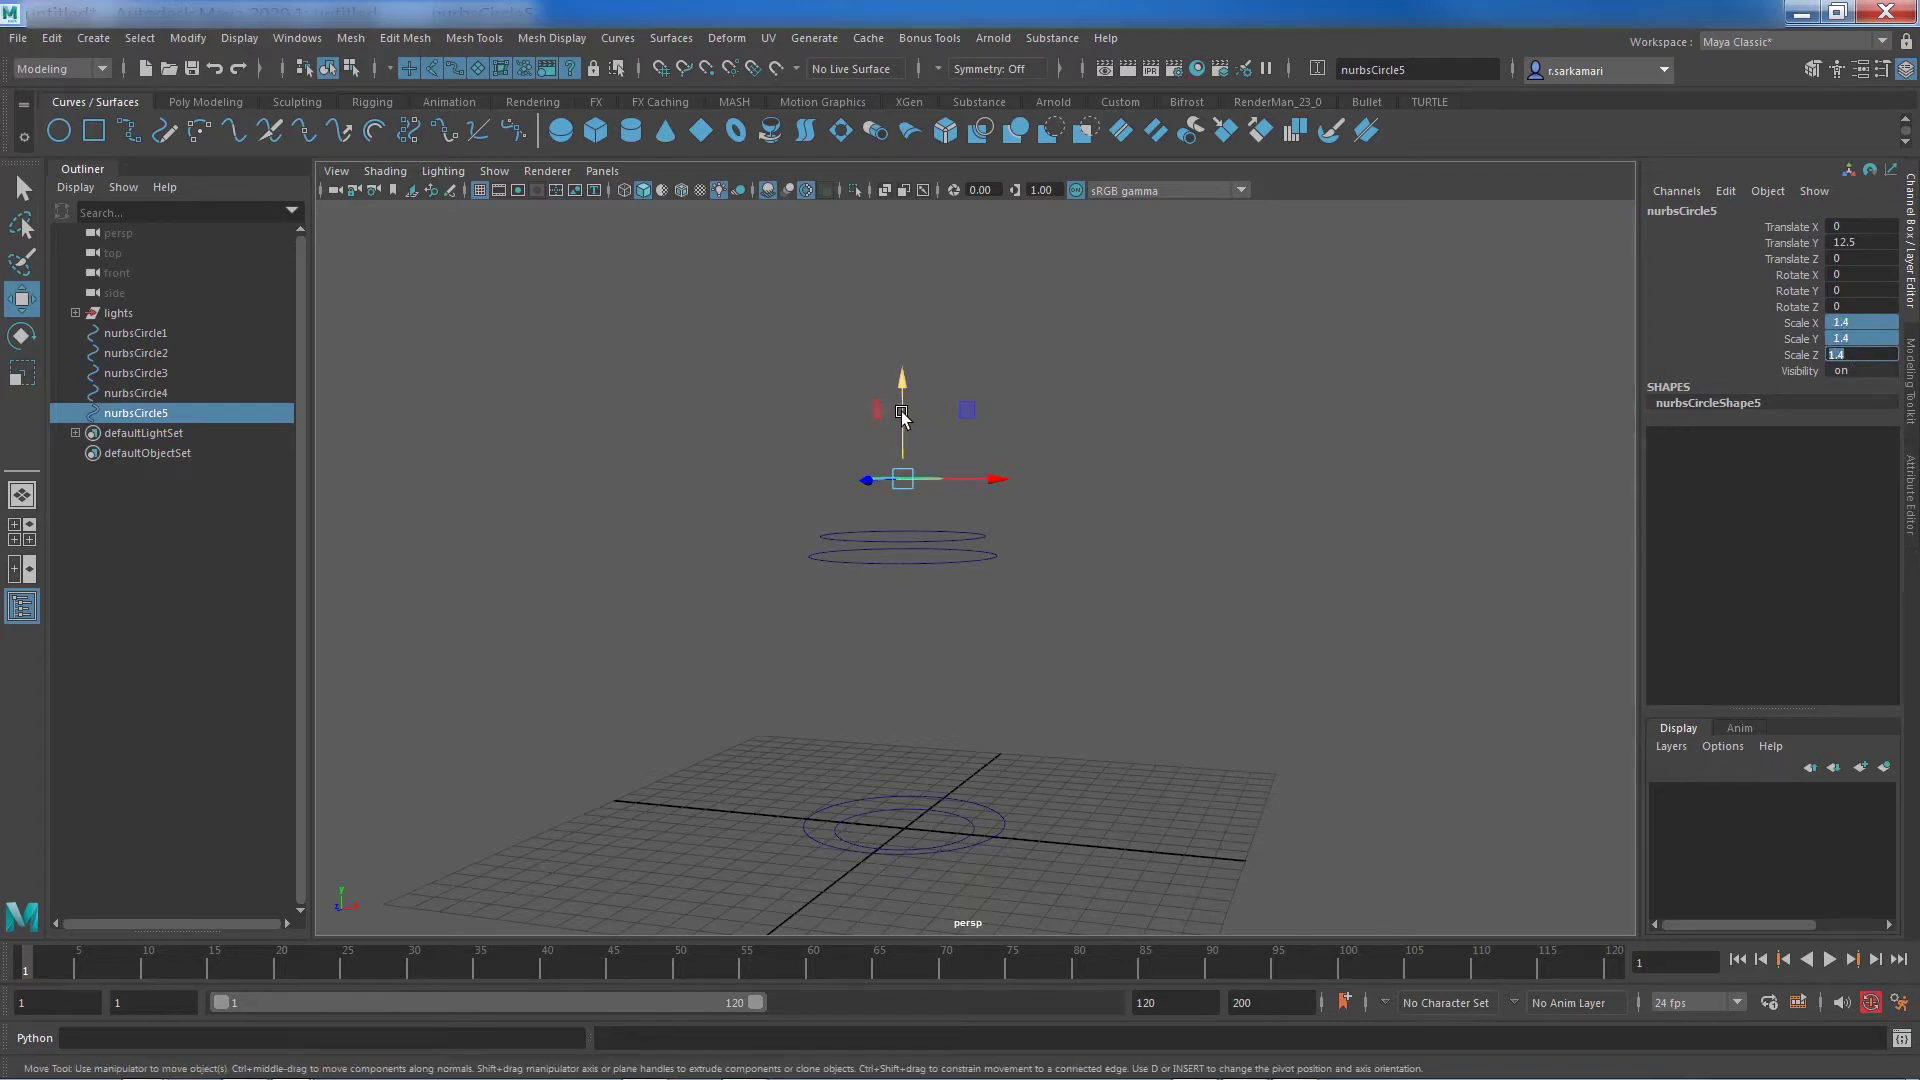
Step: Clone a sixth circle upward to Translate Y 17 with scale 1
shift+drag(902, 415, 902, 257)
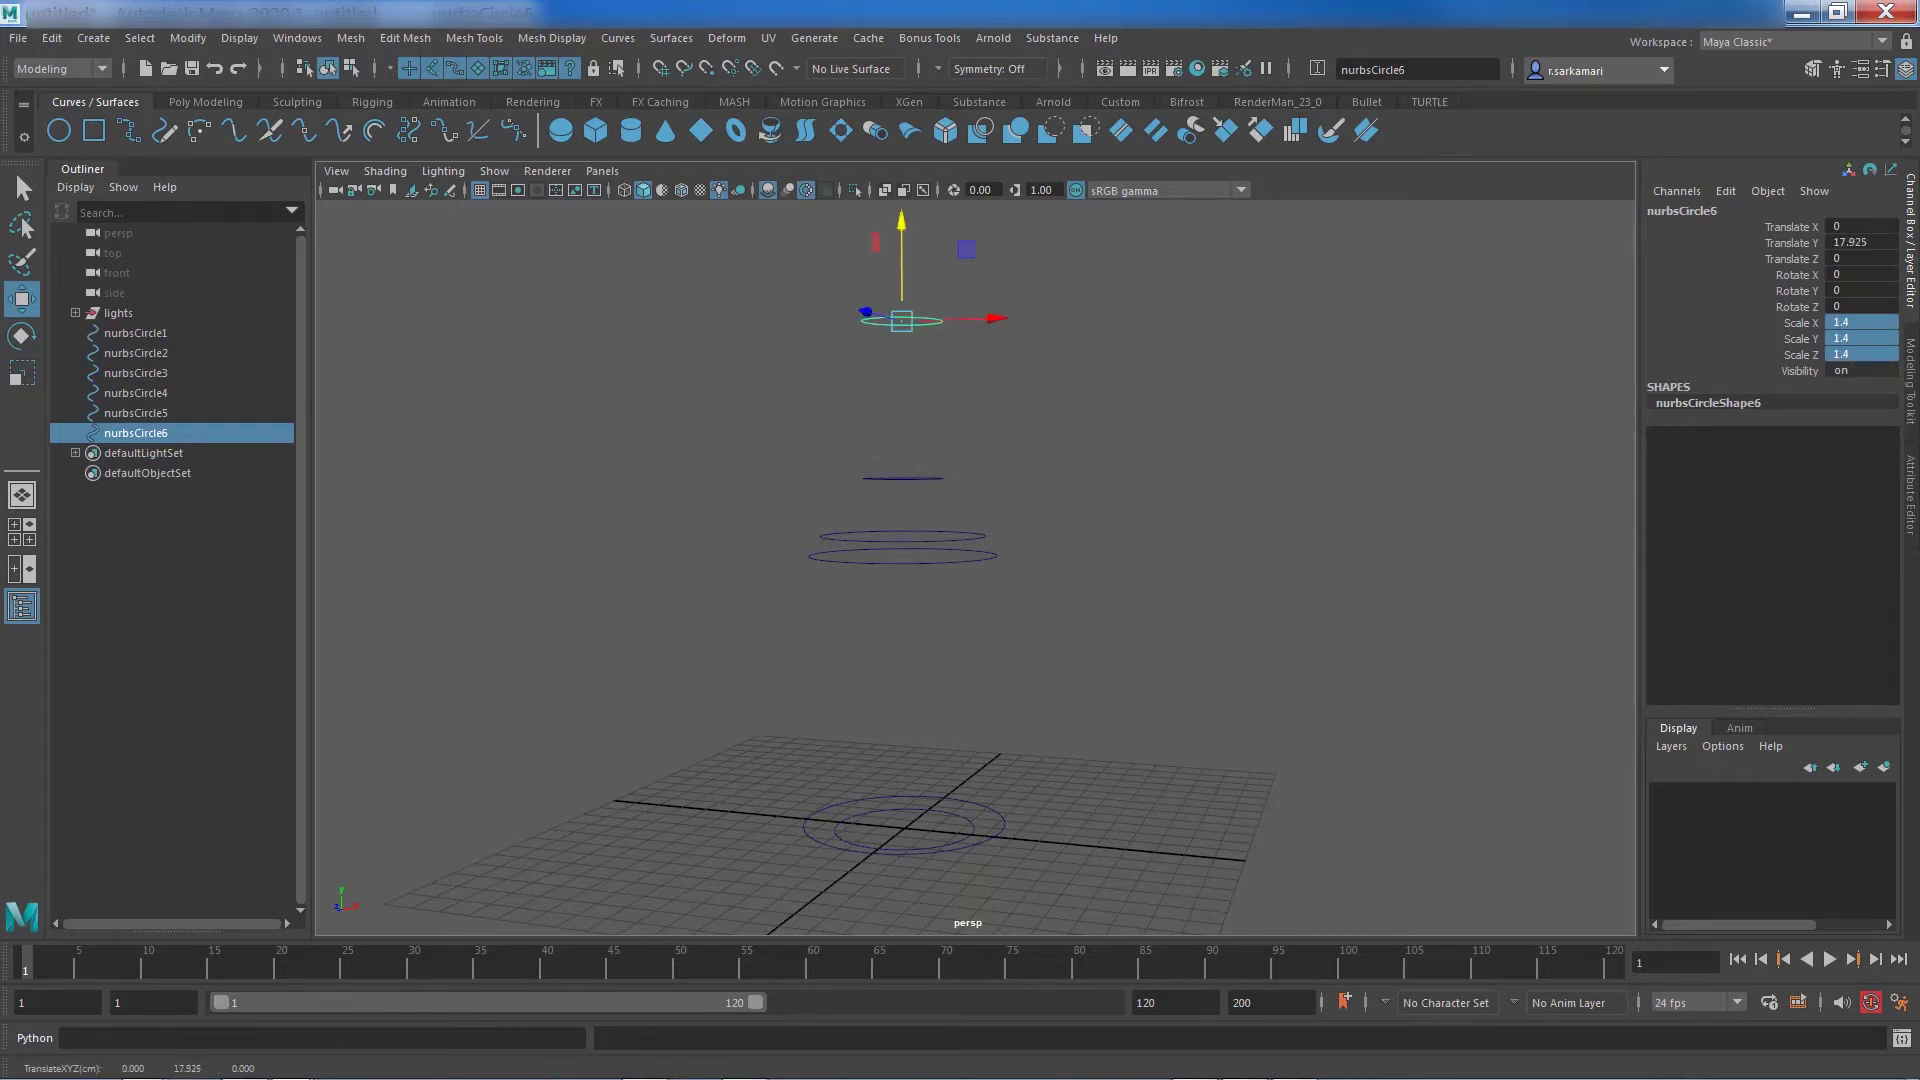
double_click(1860, 242)
text(17)
key(Return)
drag(1854, 322, 1854, 354)
text(1)
key(Return)
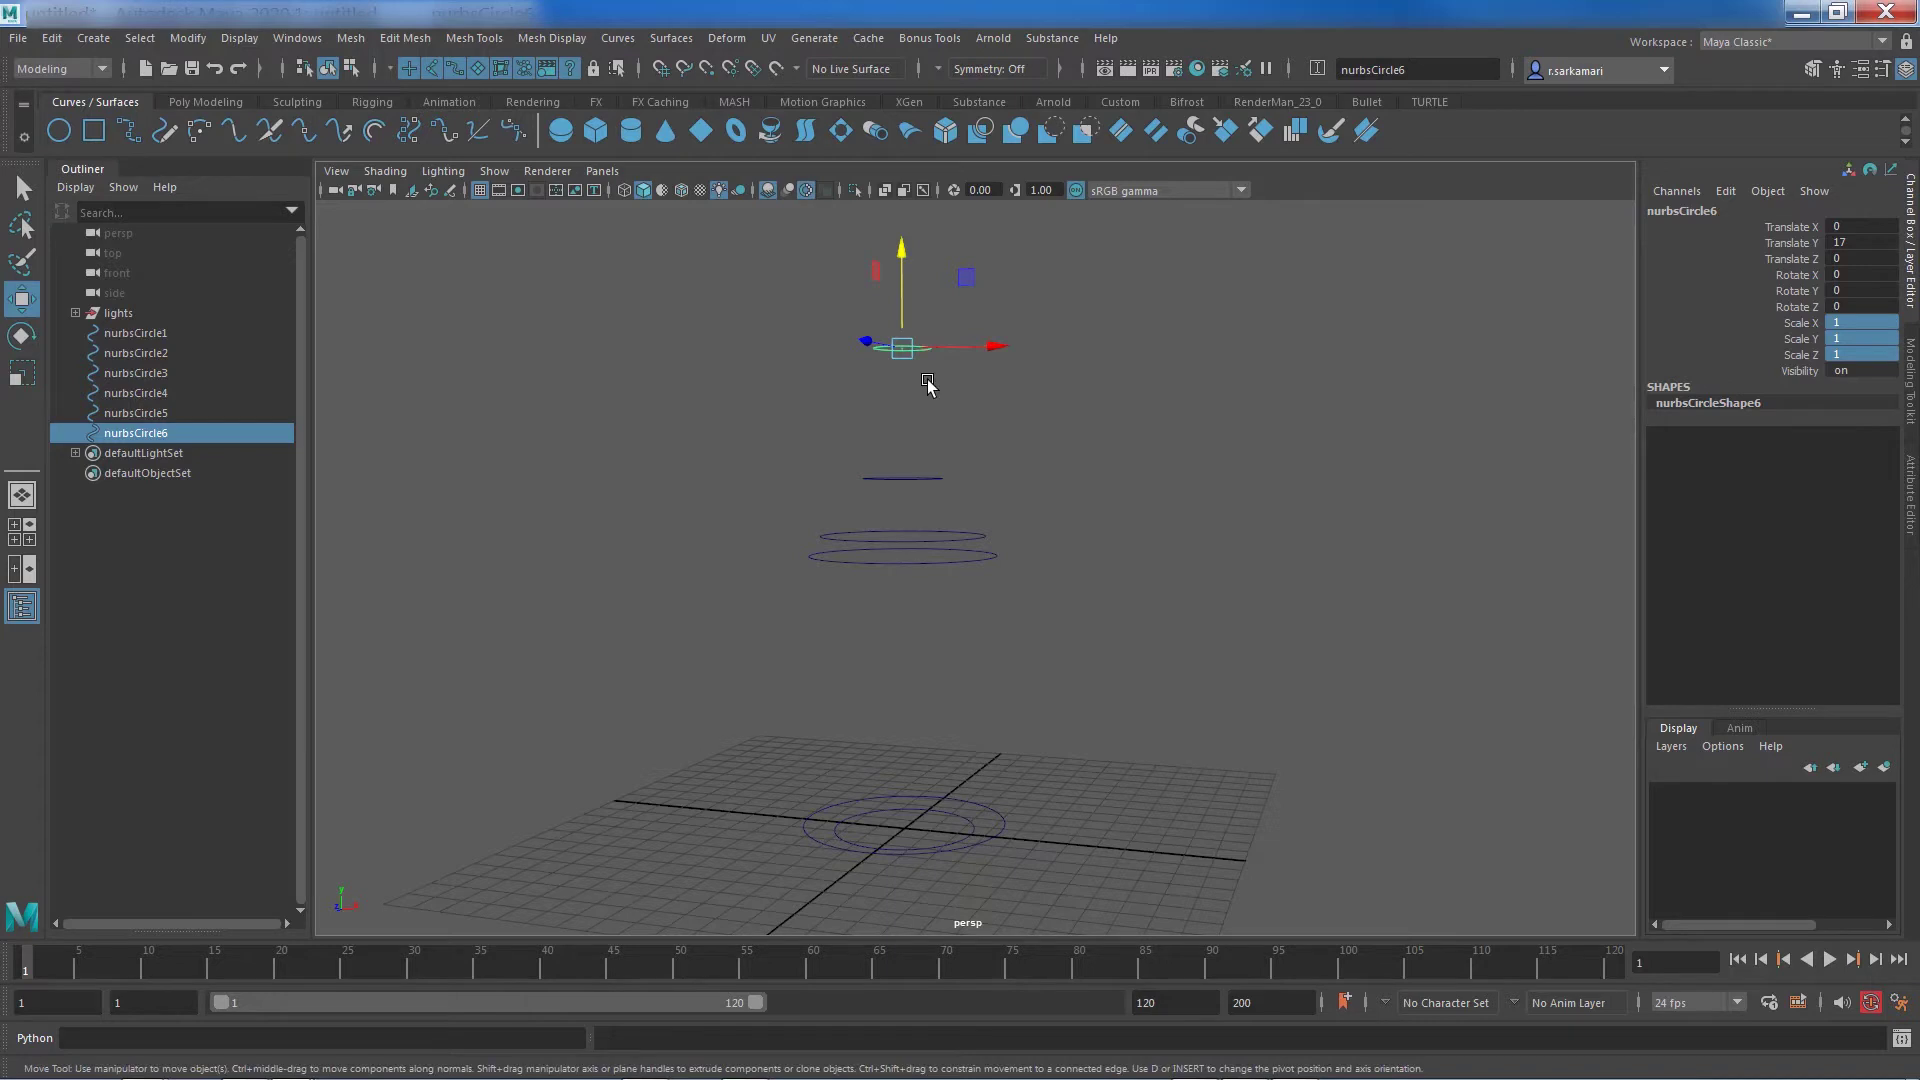
Step: Duplicate a seventh circle with scale 1.1 and set its height to 18
key(ctrl+d)
drag(903, 328, 903, 320)
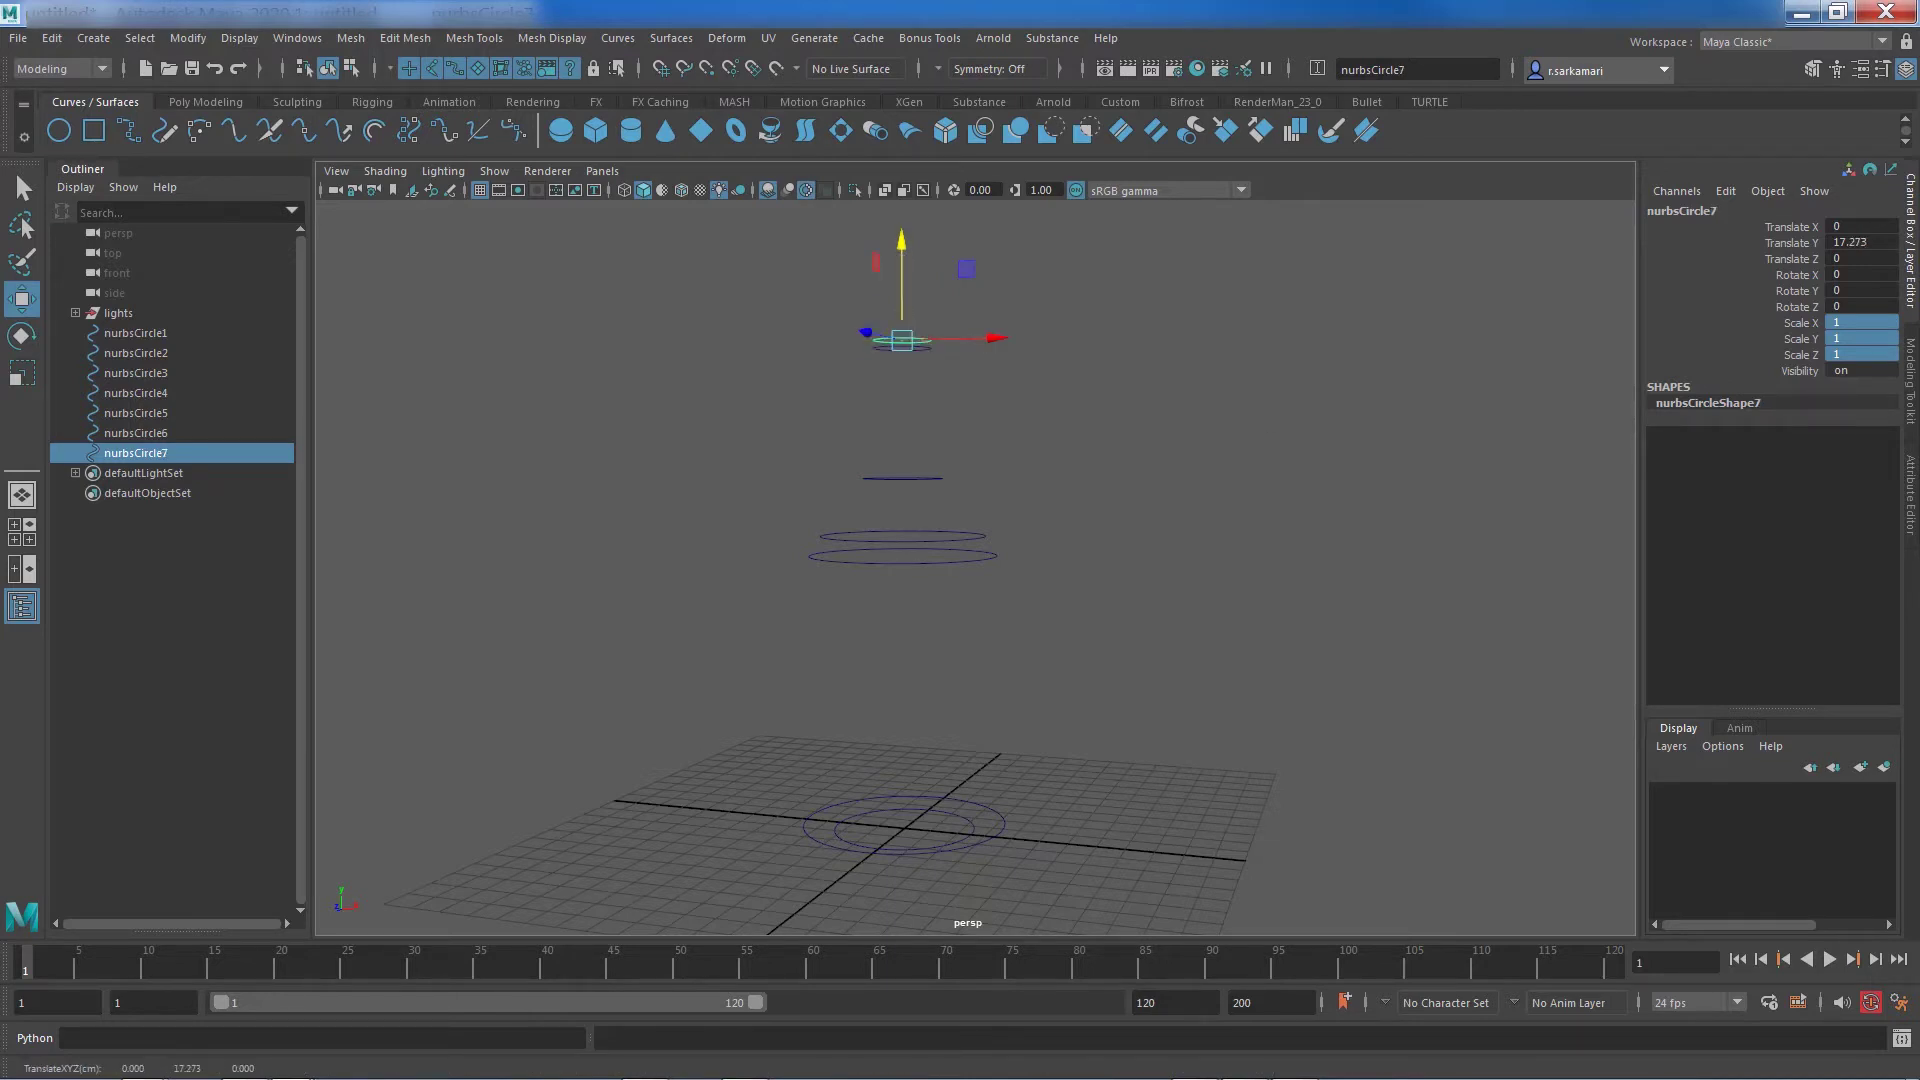
click(1862, 242)
double_click(1854, 242)
text(1)
key(Return)
drag(1858, 317, 1858, 350)
text(1.1)
key(Return)
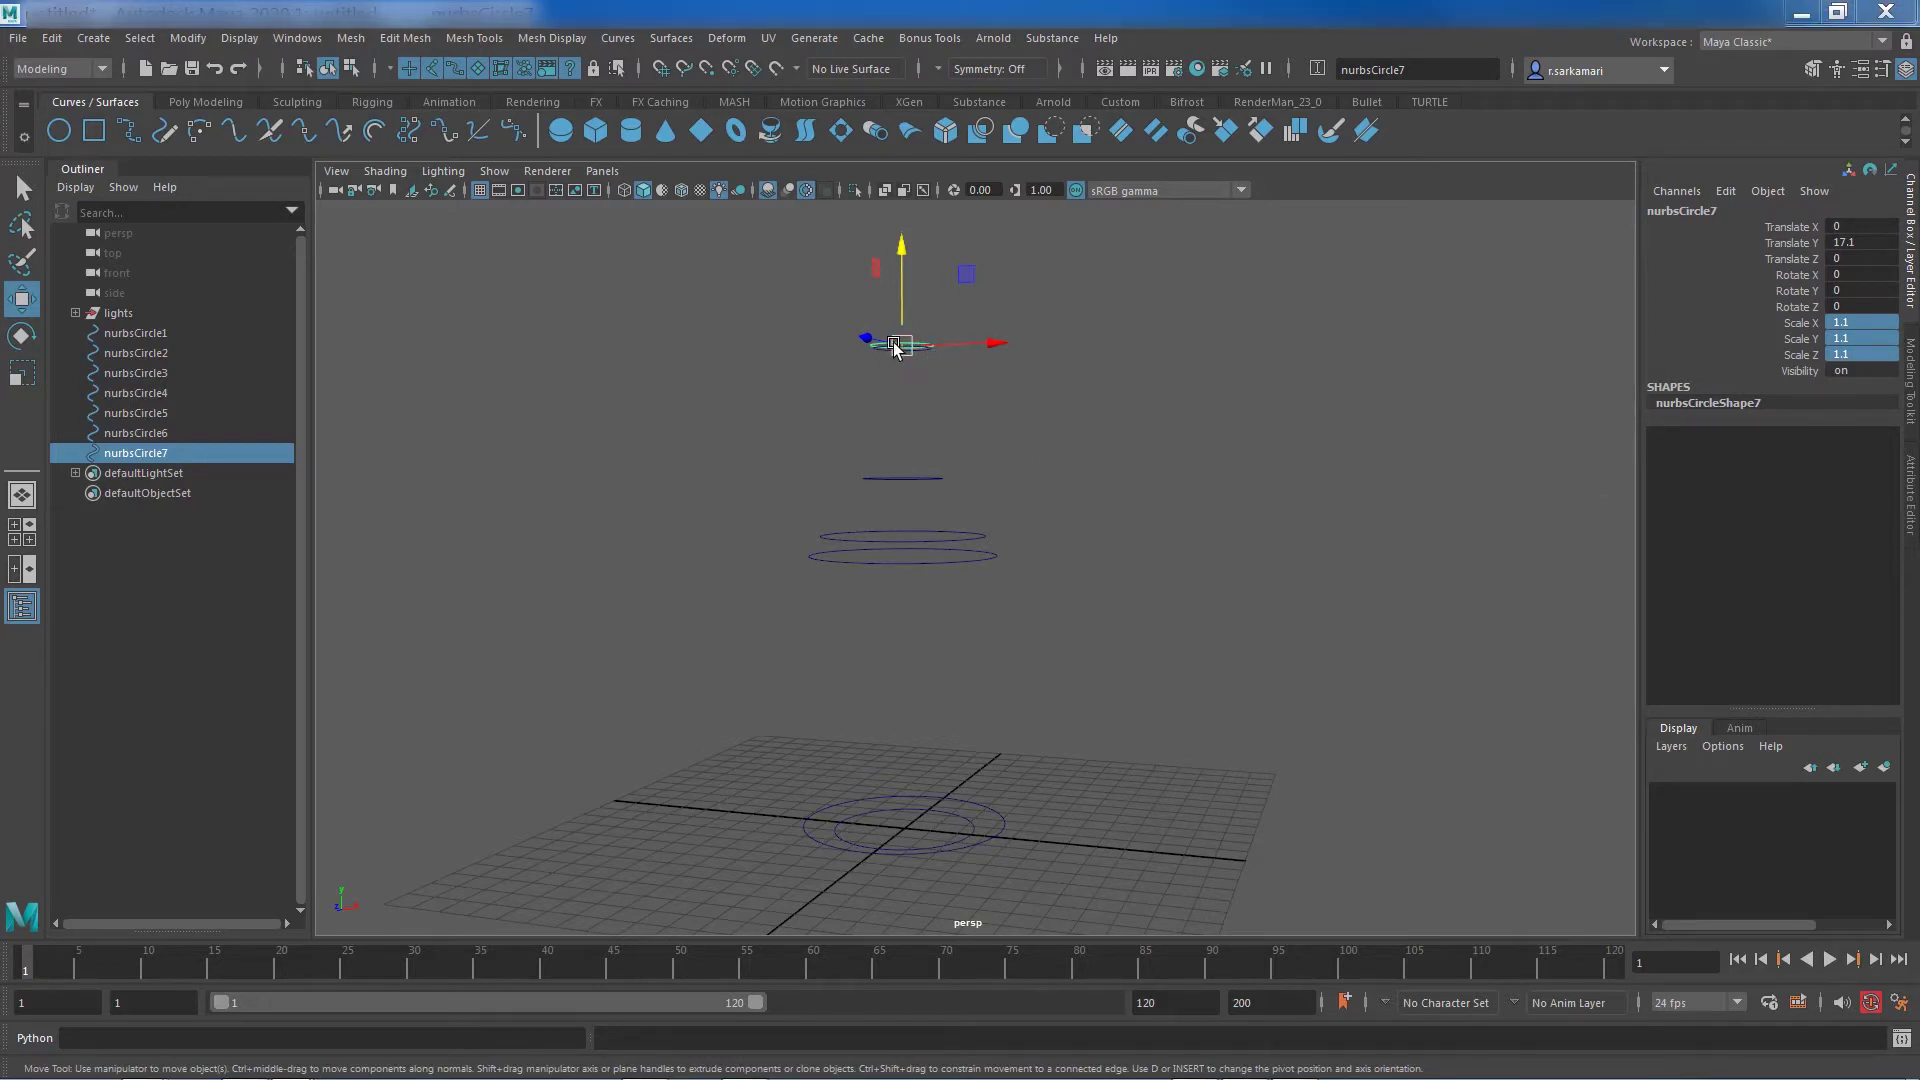
drag(895, 346, 898, 313)
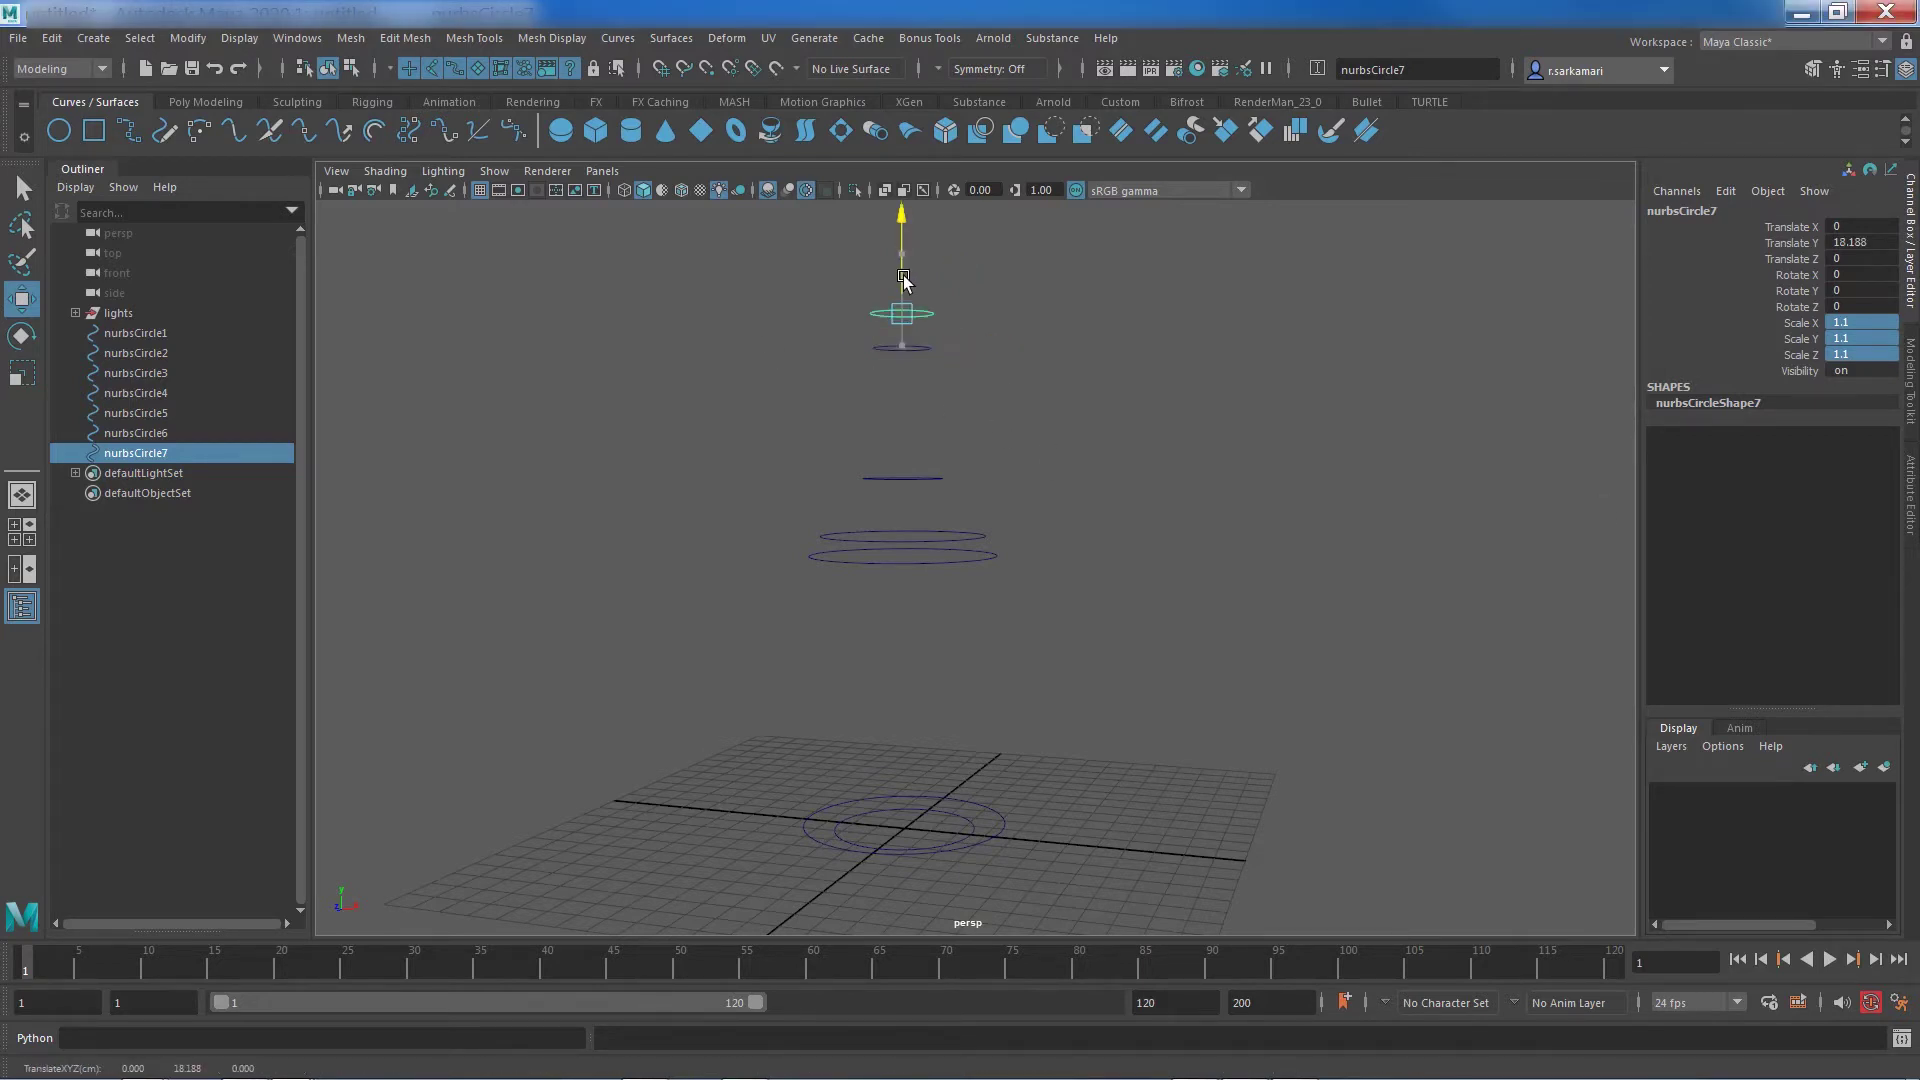
double_click(1852, 242)
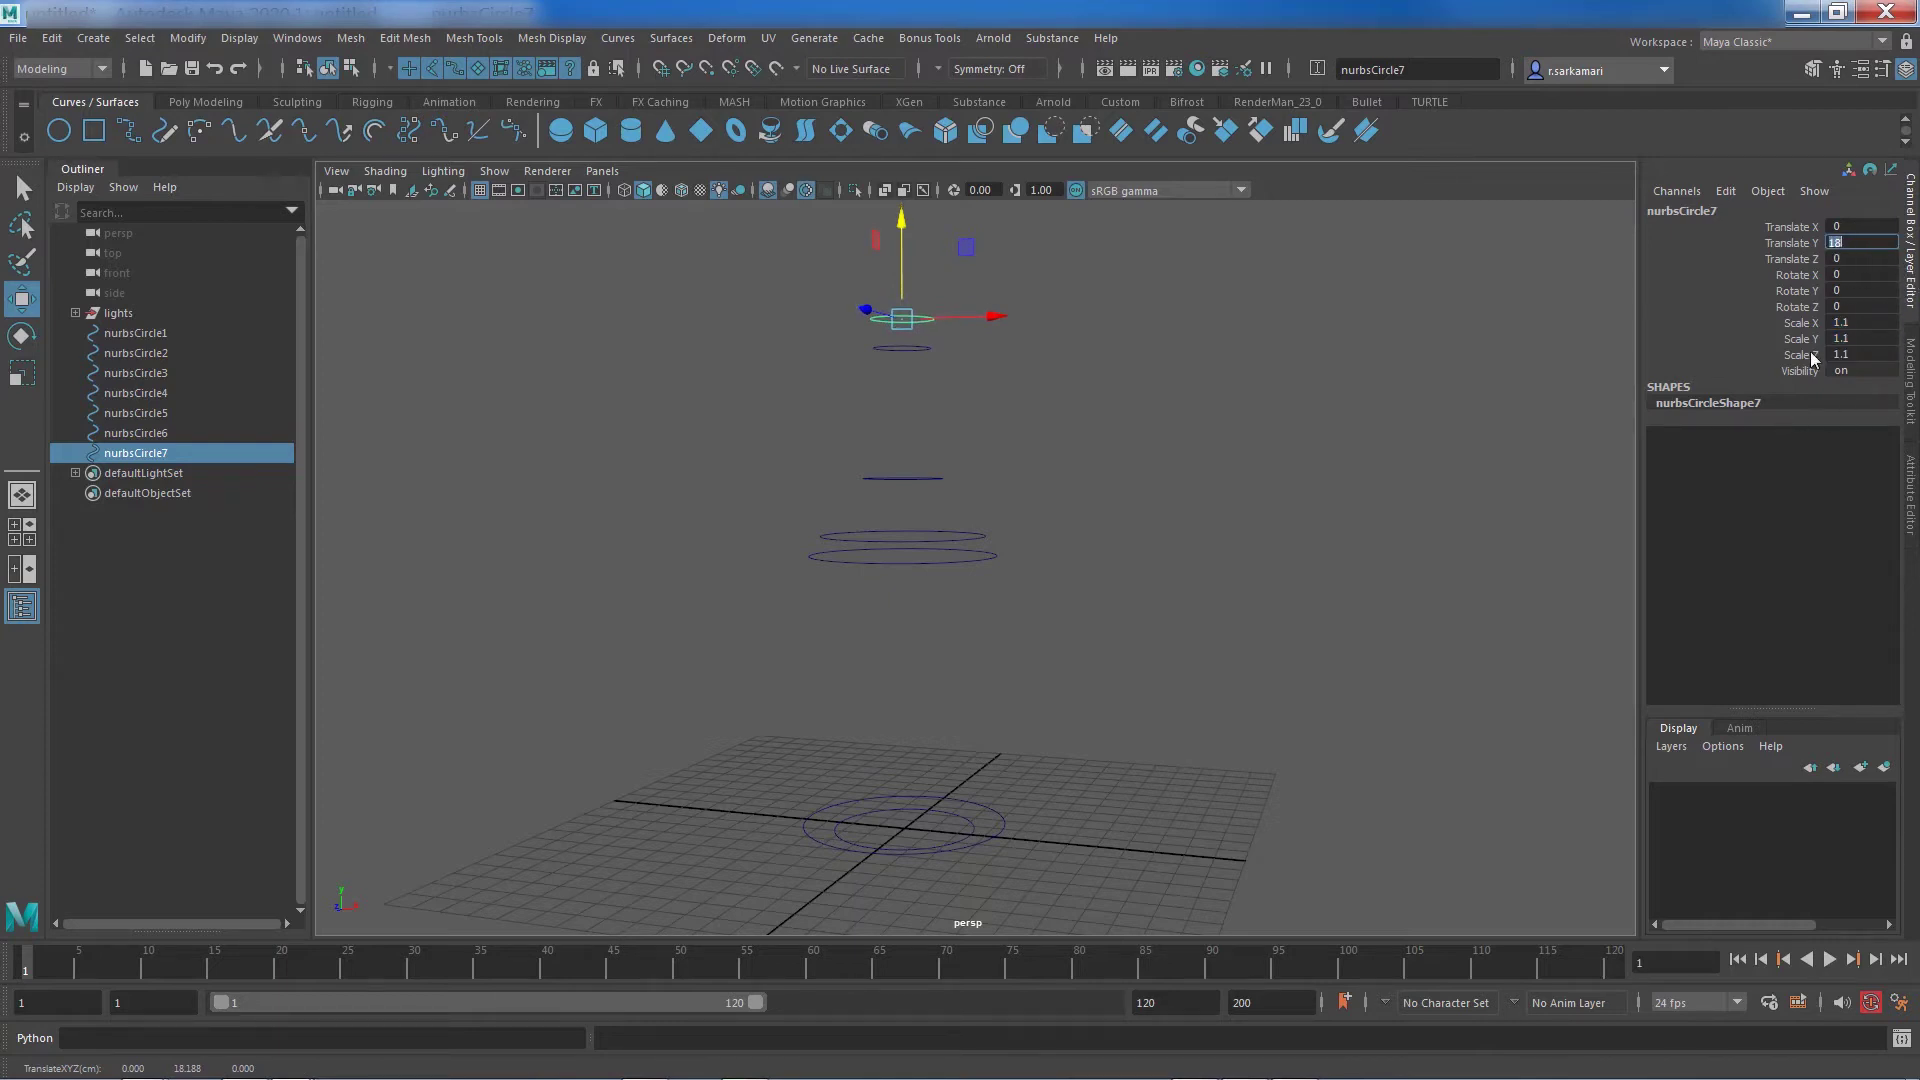
key(Return)
Step: Duplicate an eighth circle, scale it to 0.98, and set its height to 17.7
key(ctrl+d)
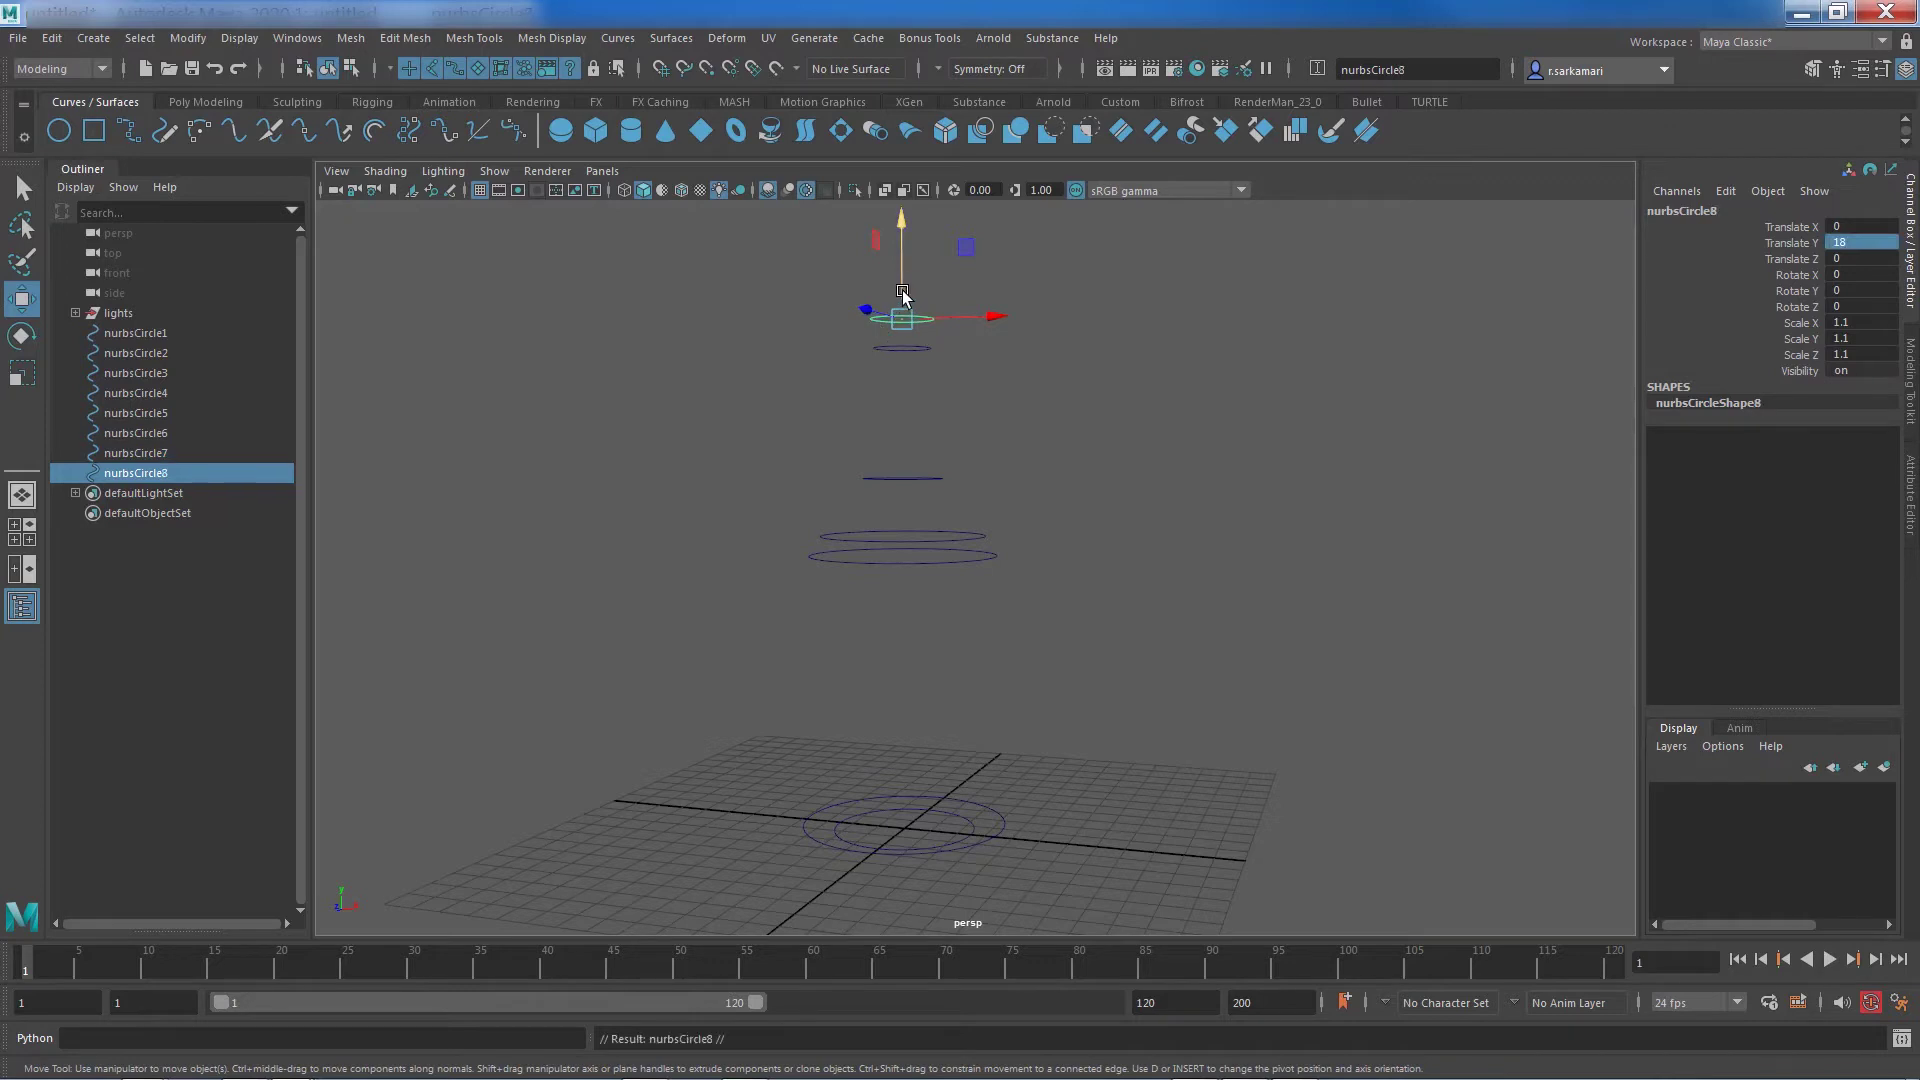
drag(904, 279, 903, 285)
drag(1849, 322, 1850, 354)
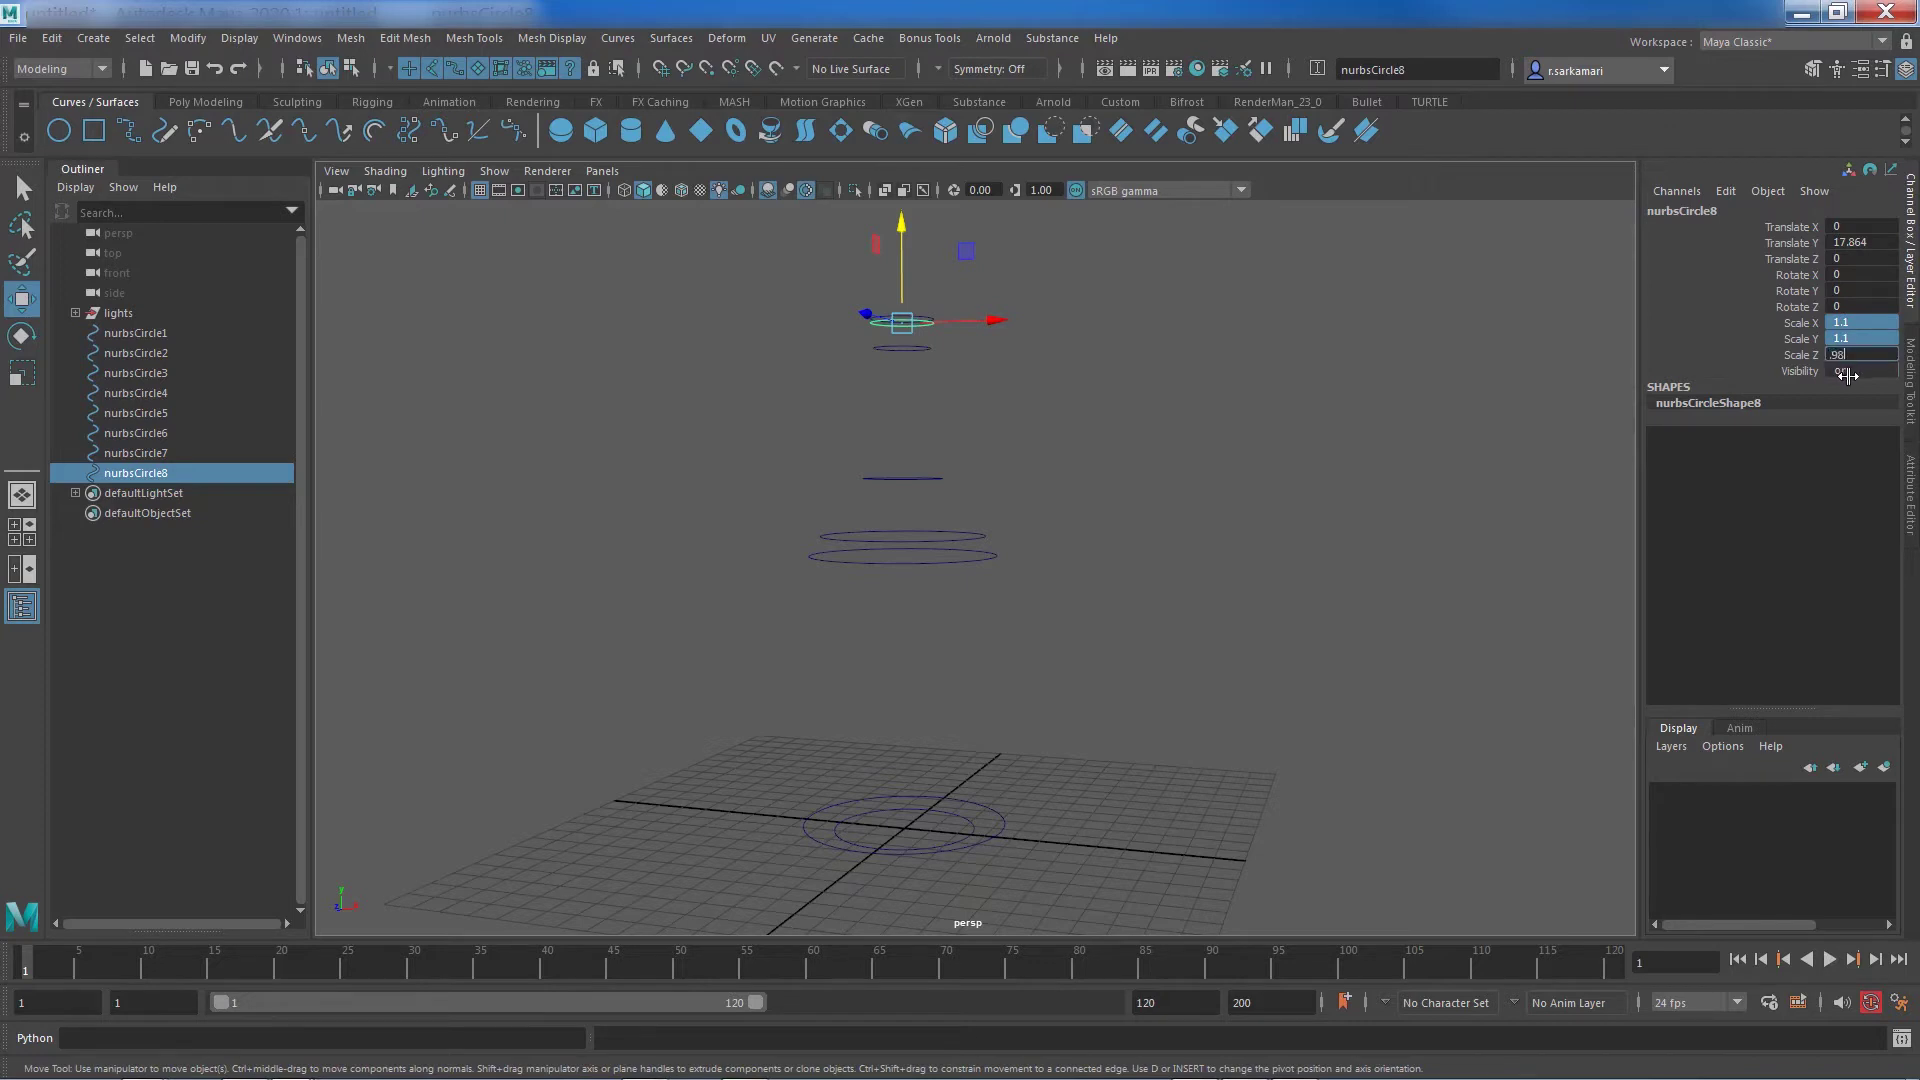
text(.98)
key(Return)
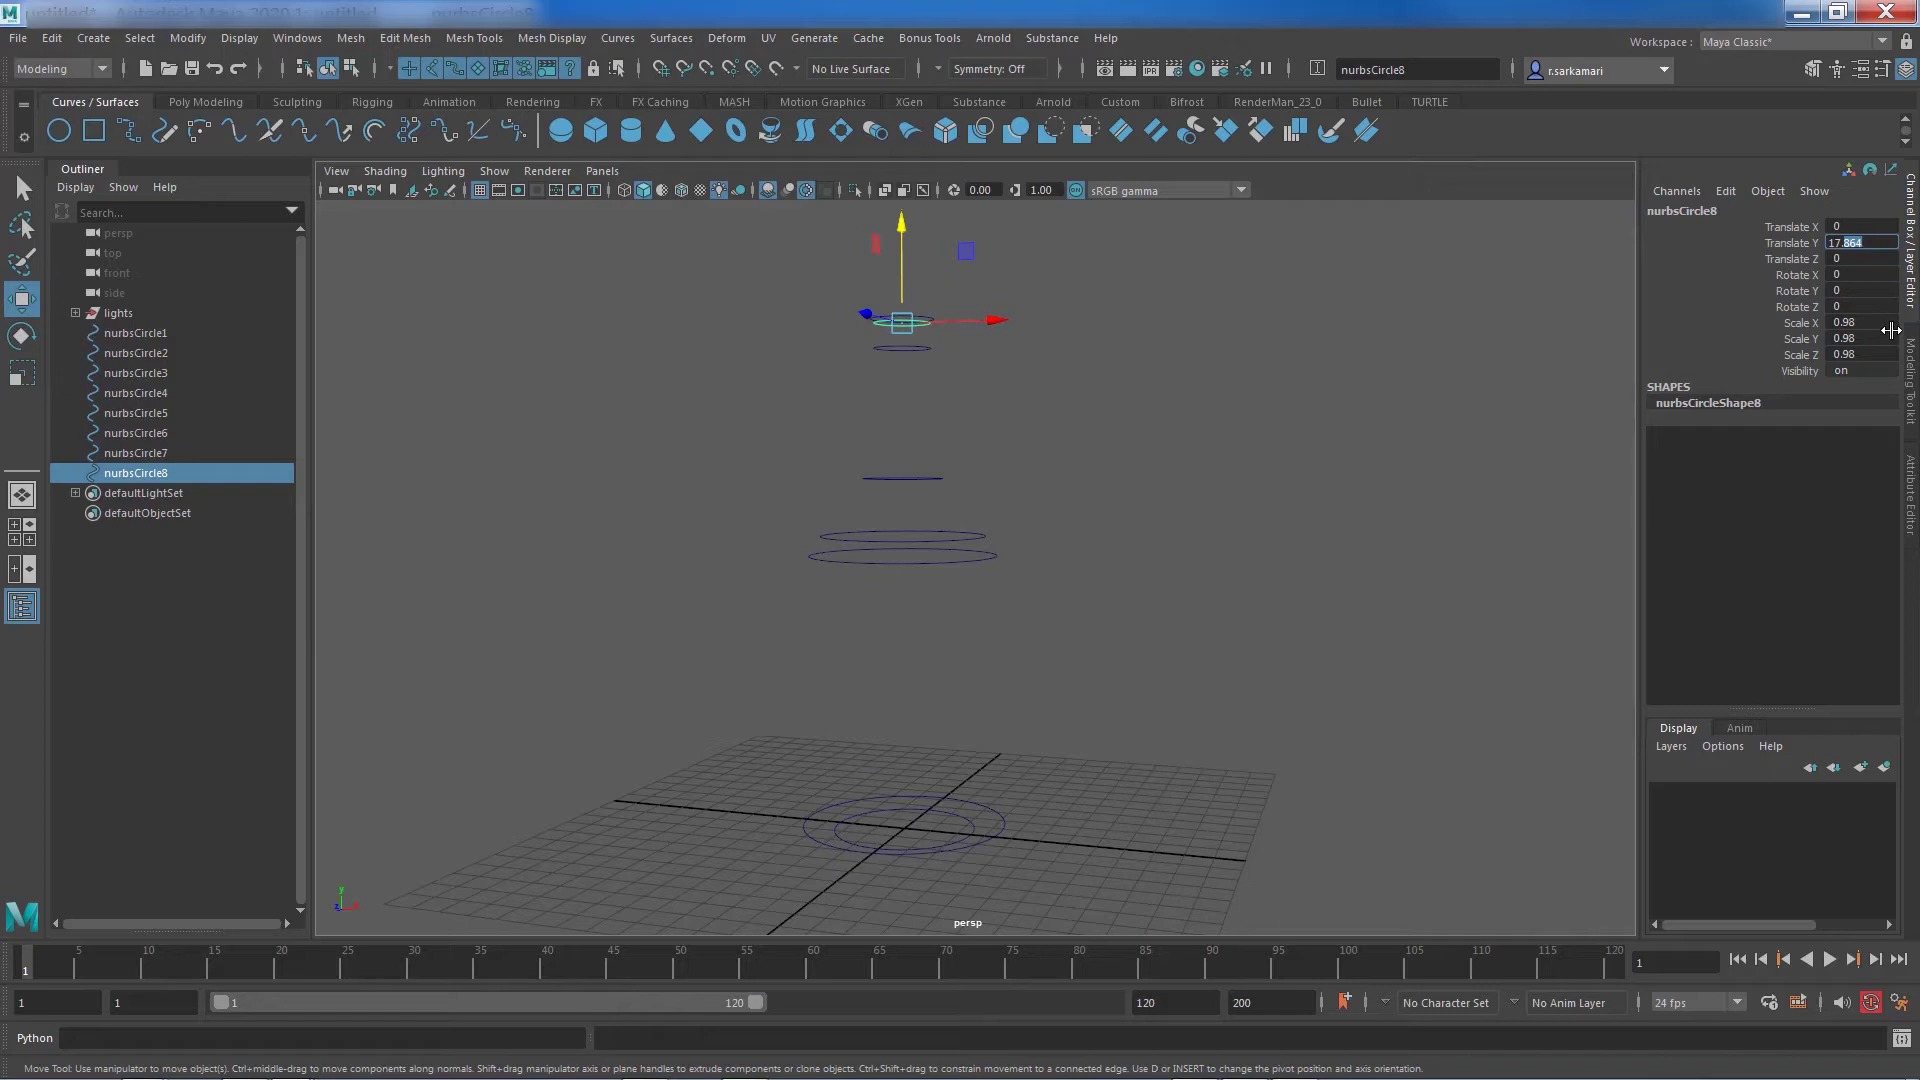
text(7)
key(Return)
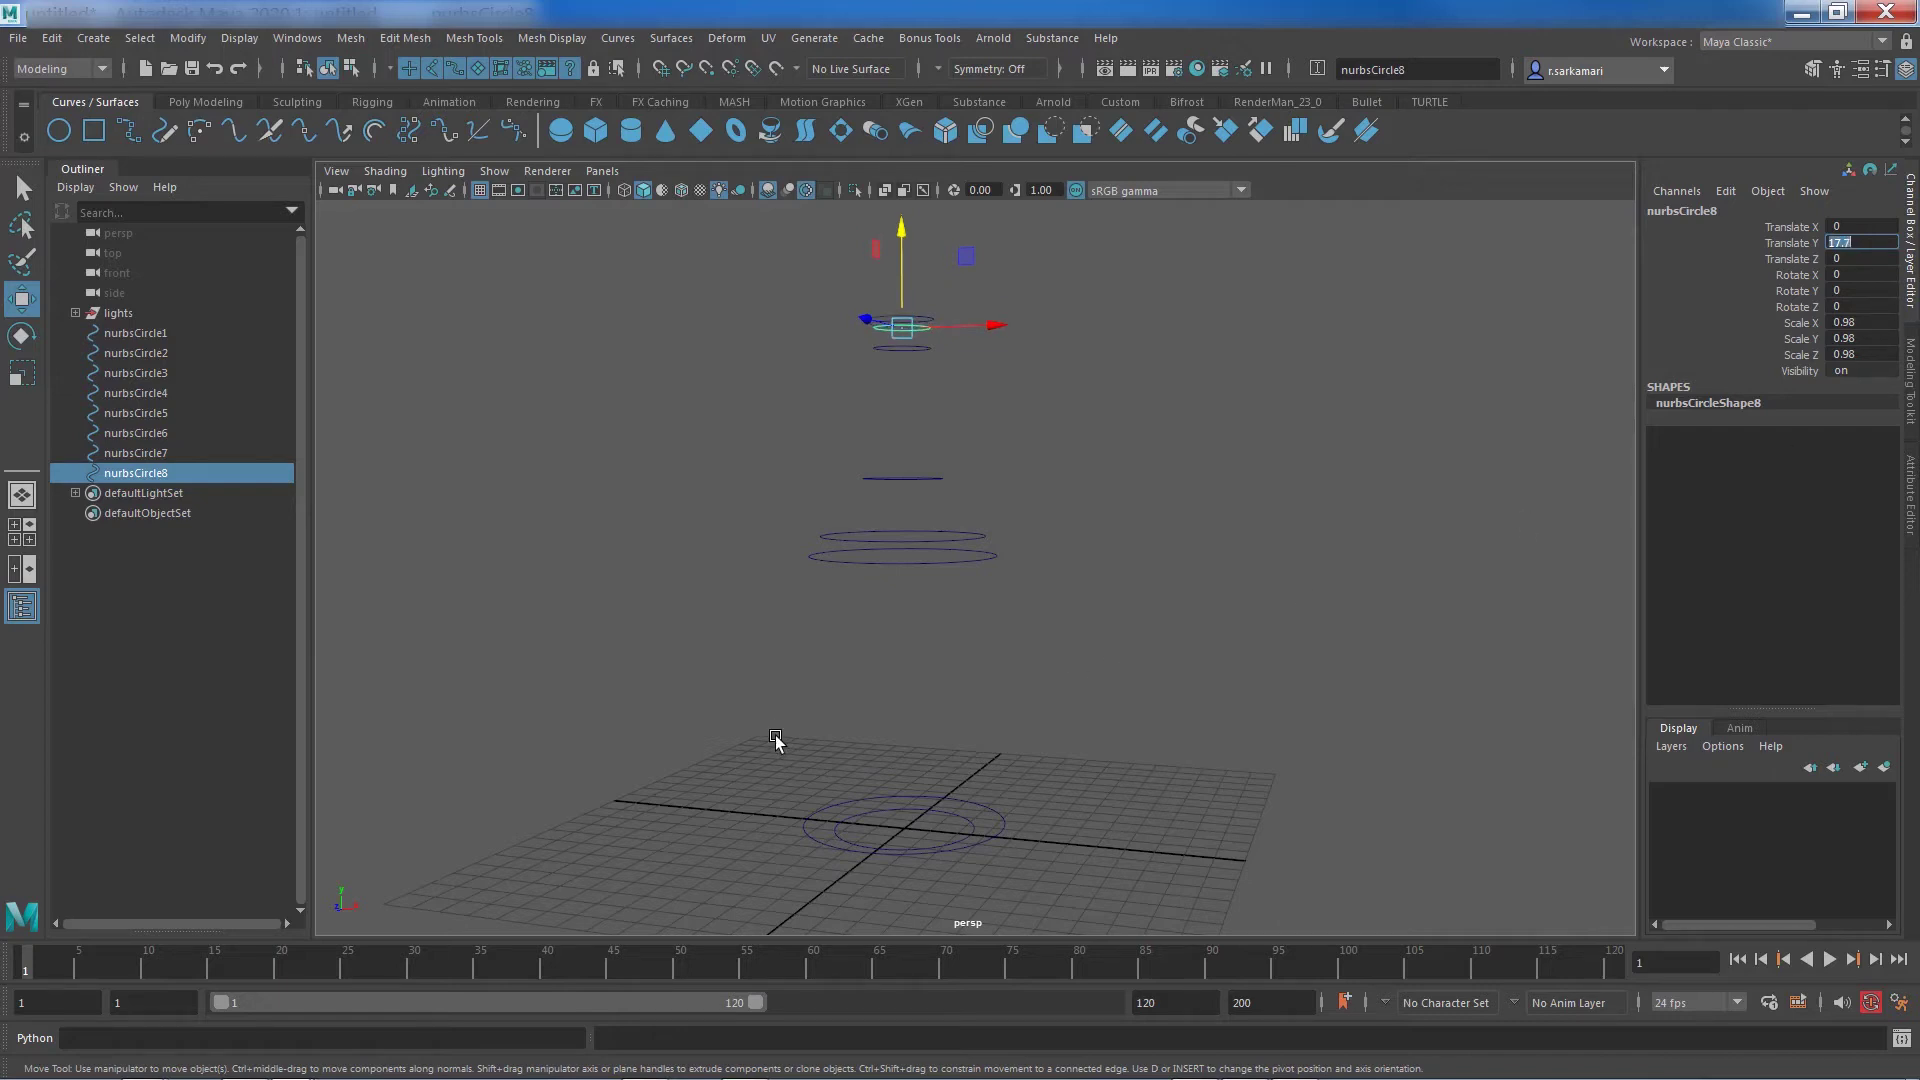
Step: Deselect the new circle and orbit to a lower, side-on view of the stack
click(746, 704)
alt+drag(759, 729, 975, 850)
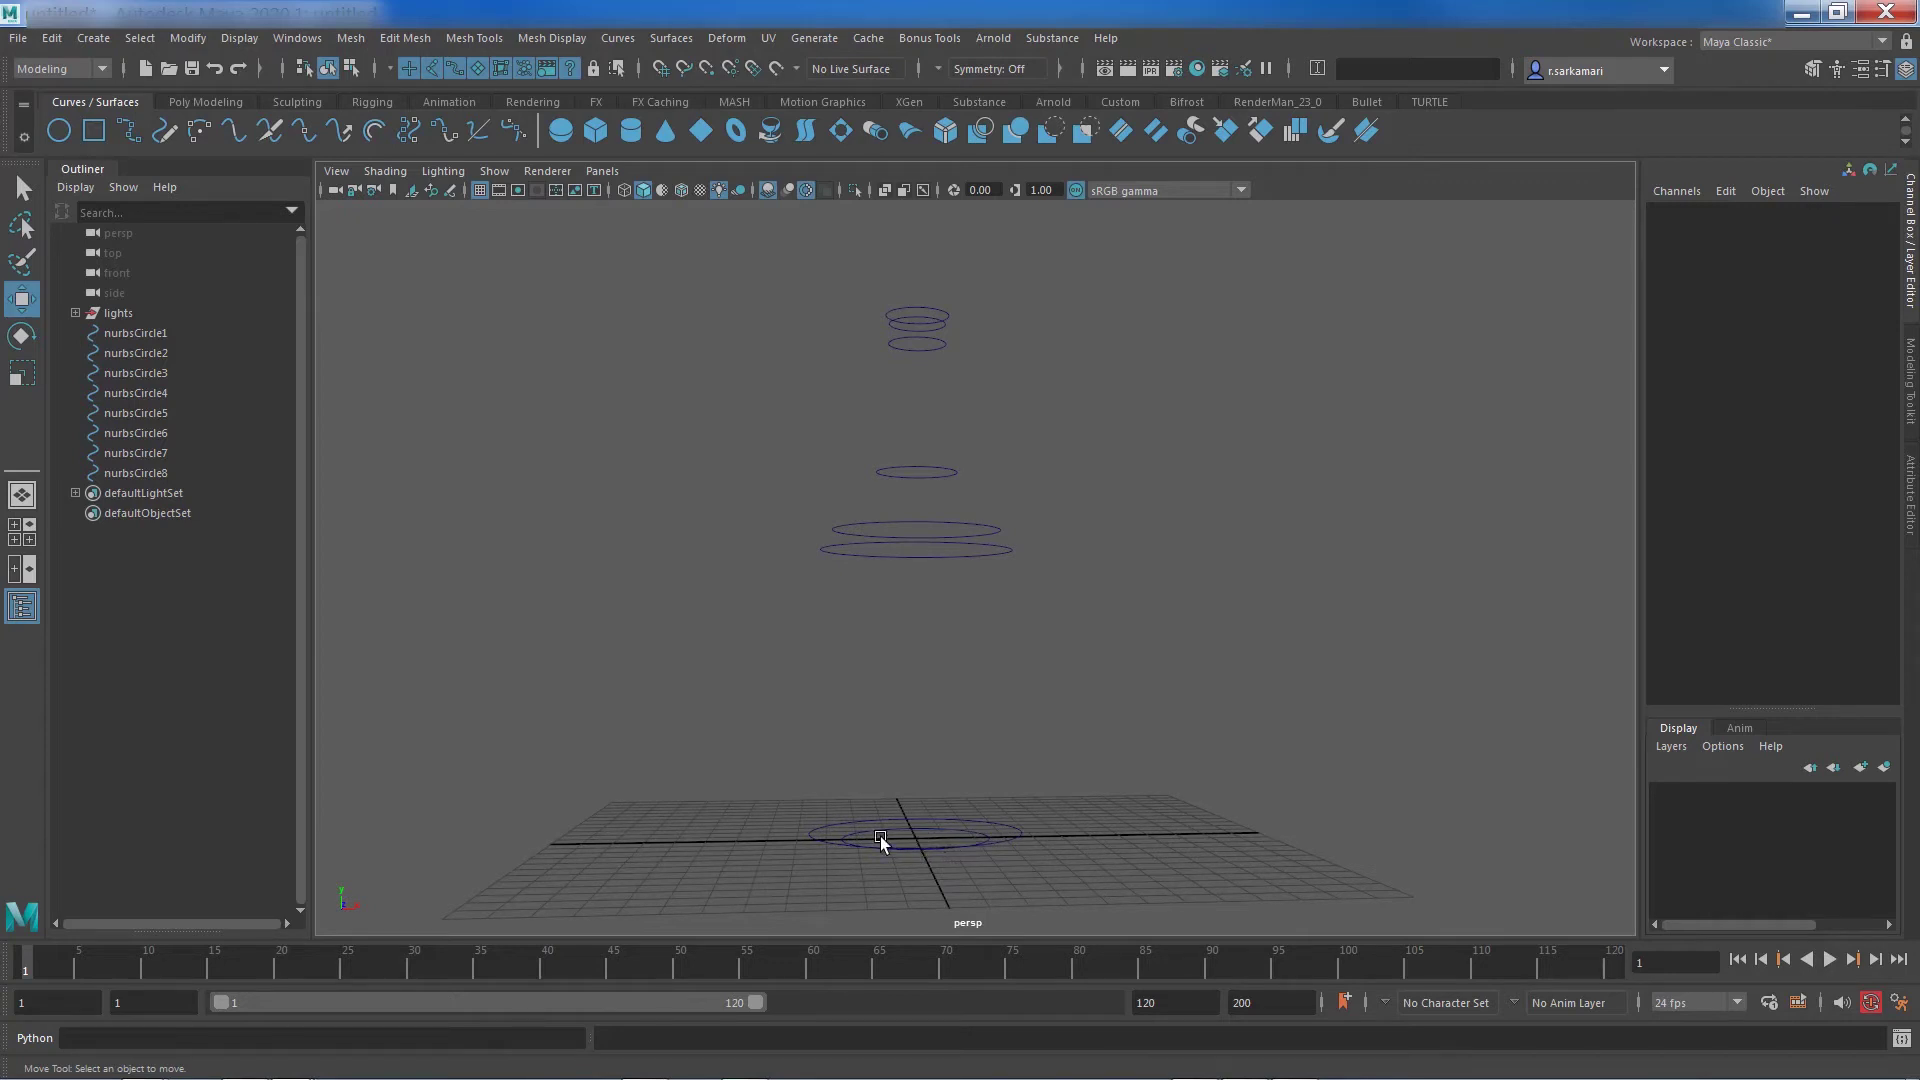
Step: Make trial selections of the circles, then clear the selection
click(902, 528)
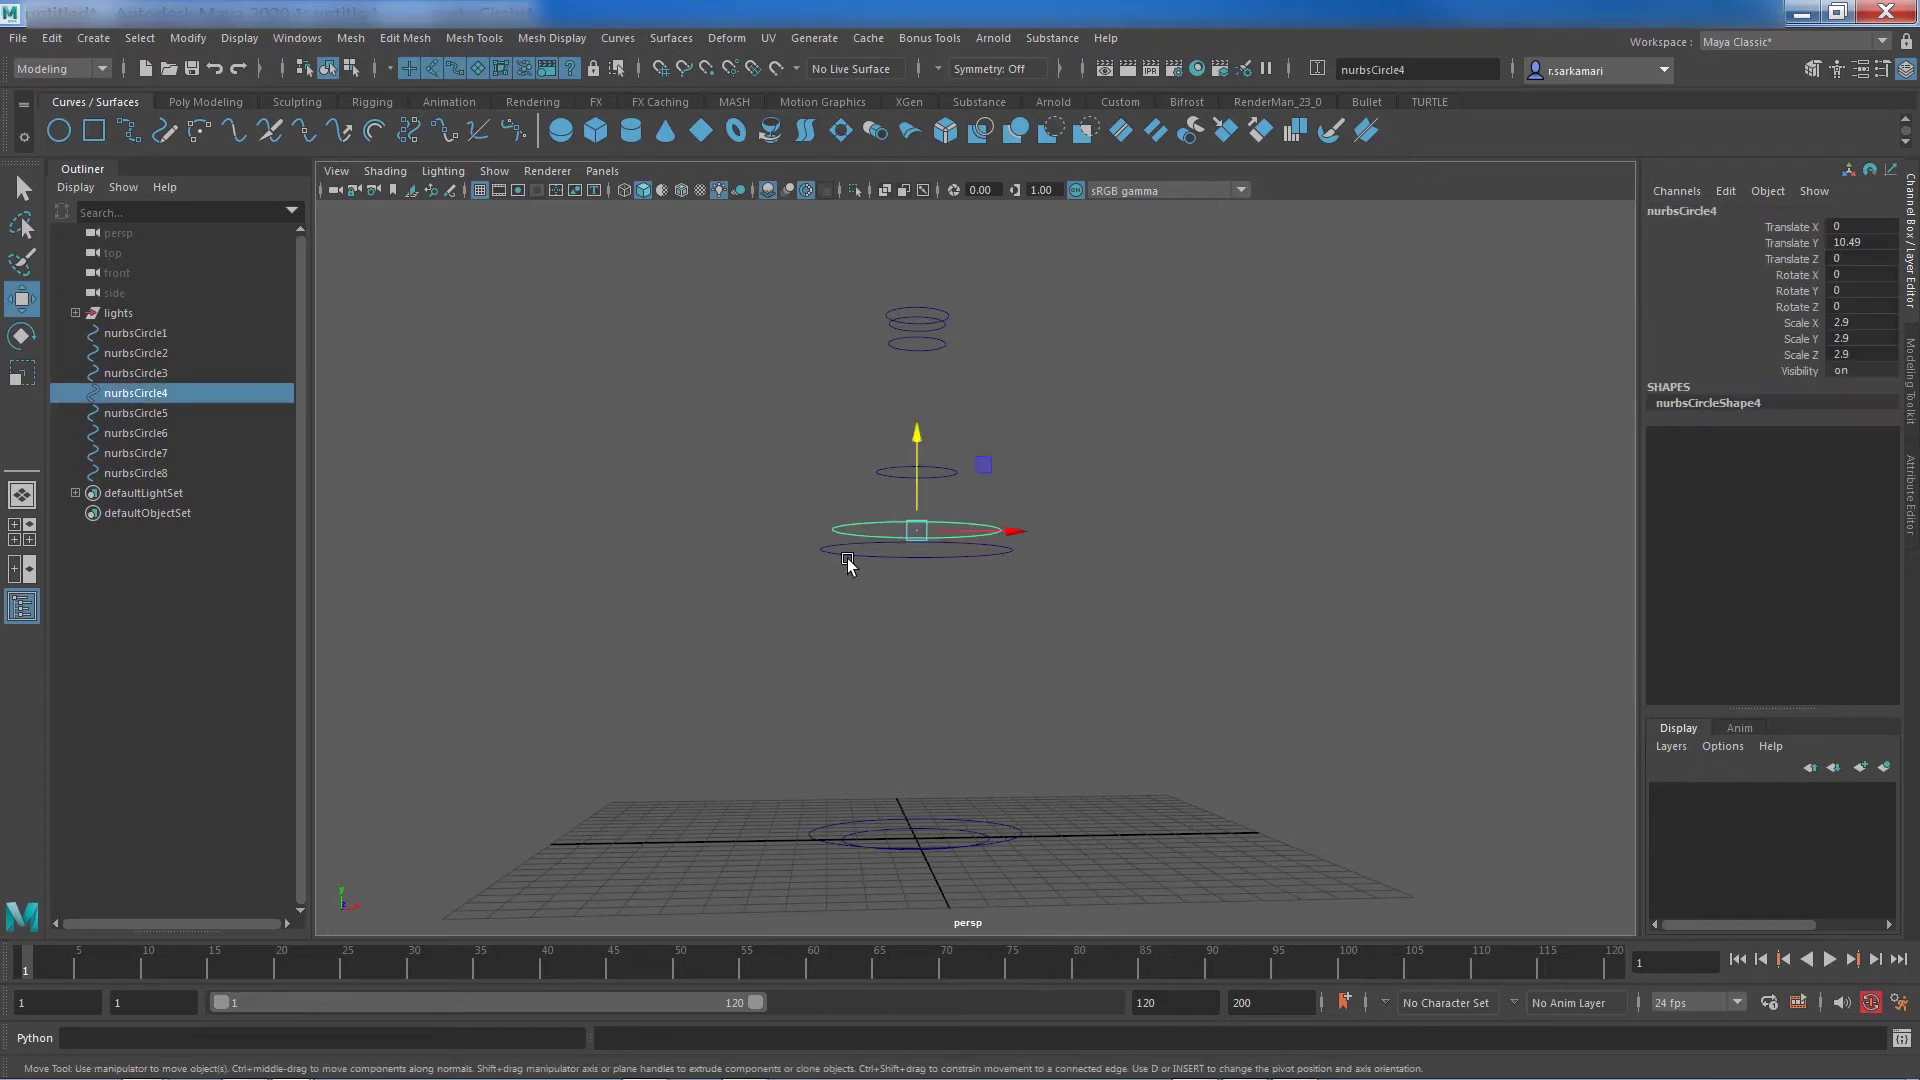
click(849, 551)
drag(119, 331, 182, 503)
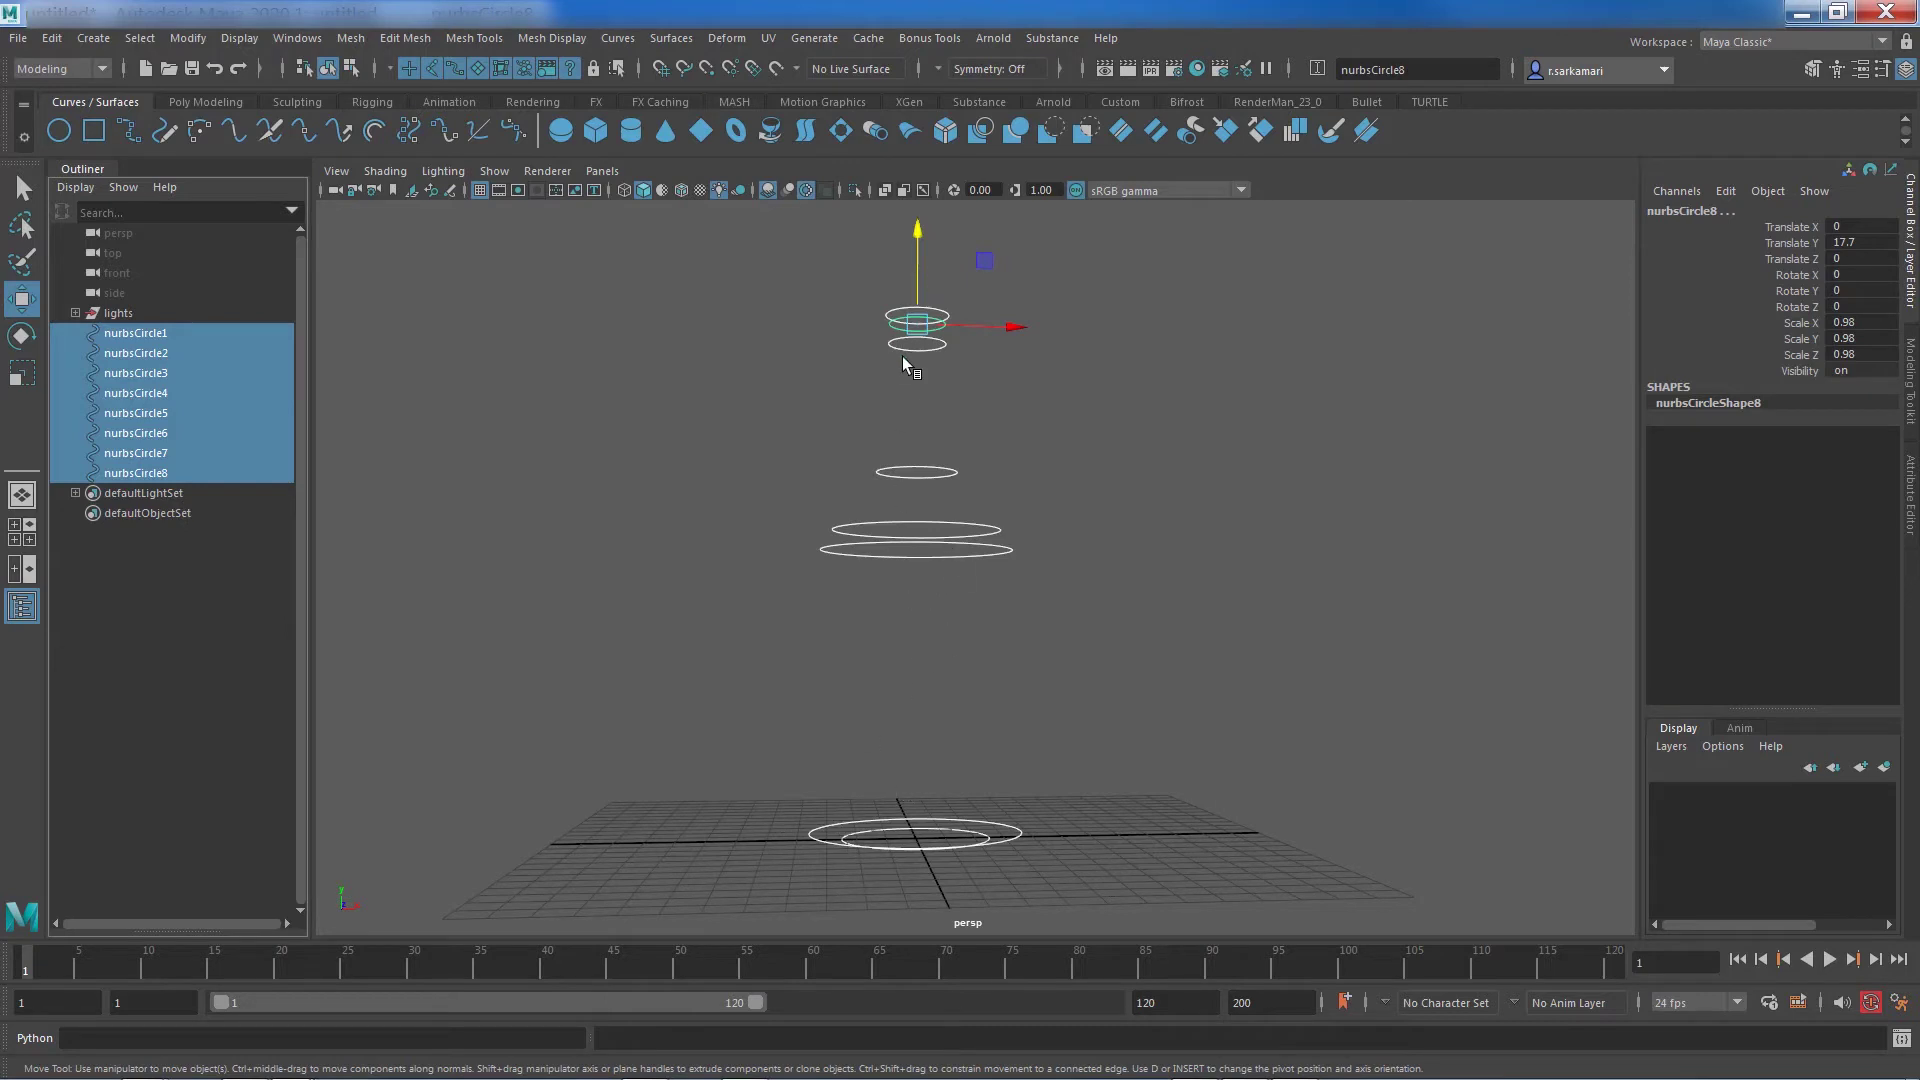
click(720, 772)
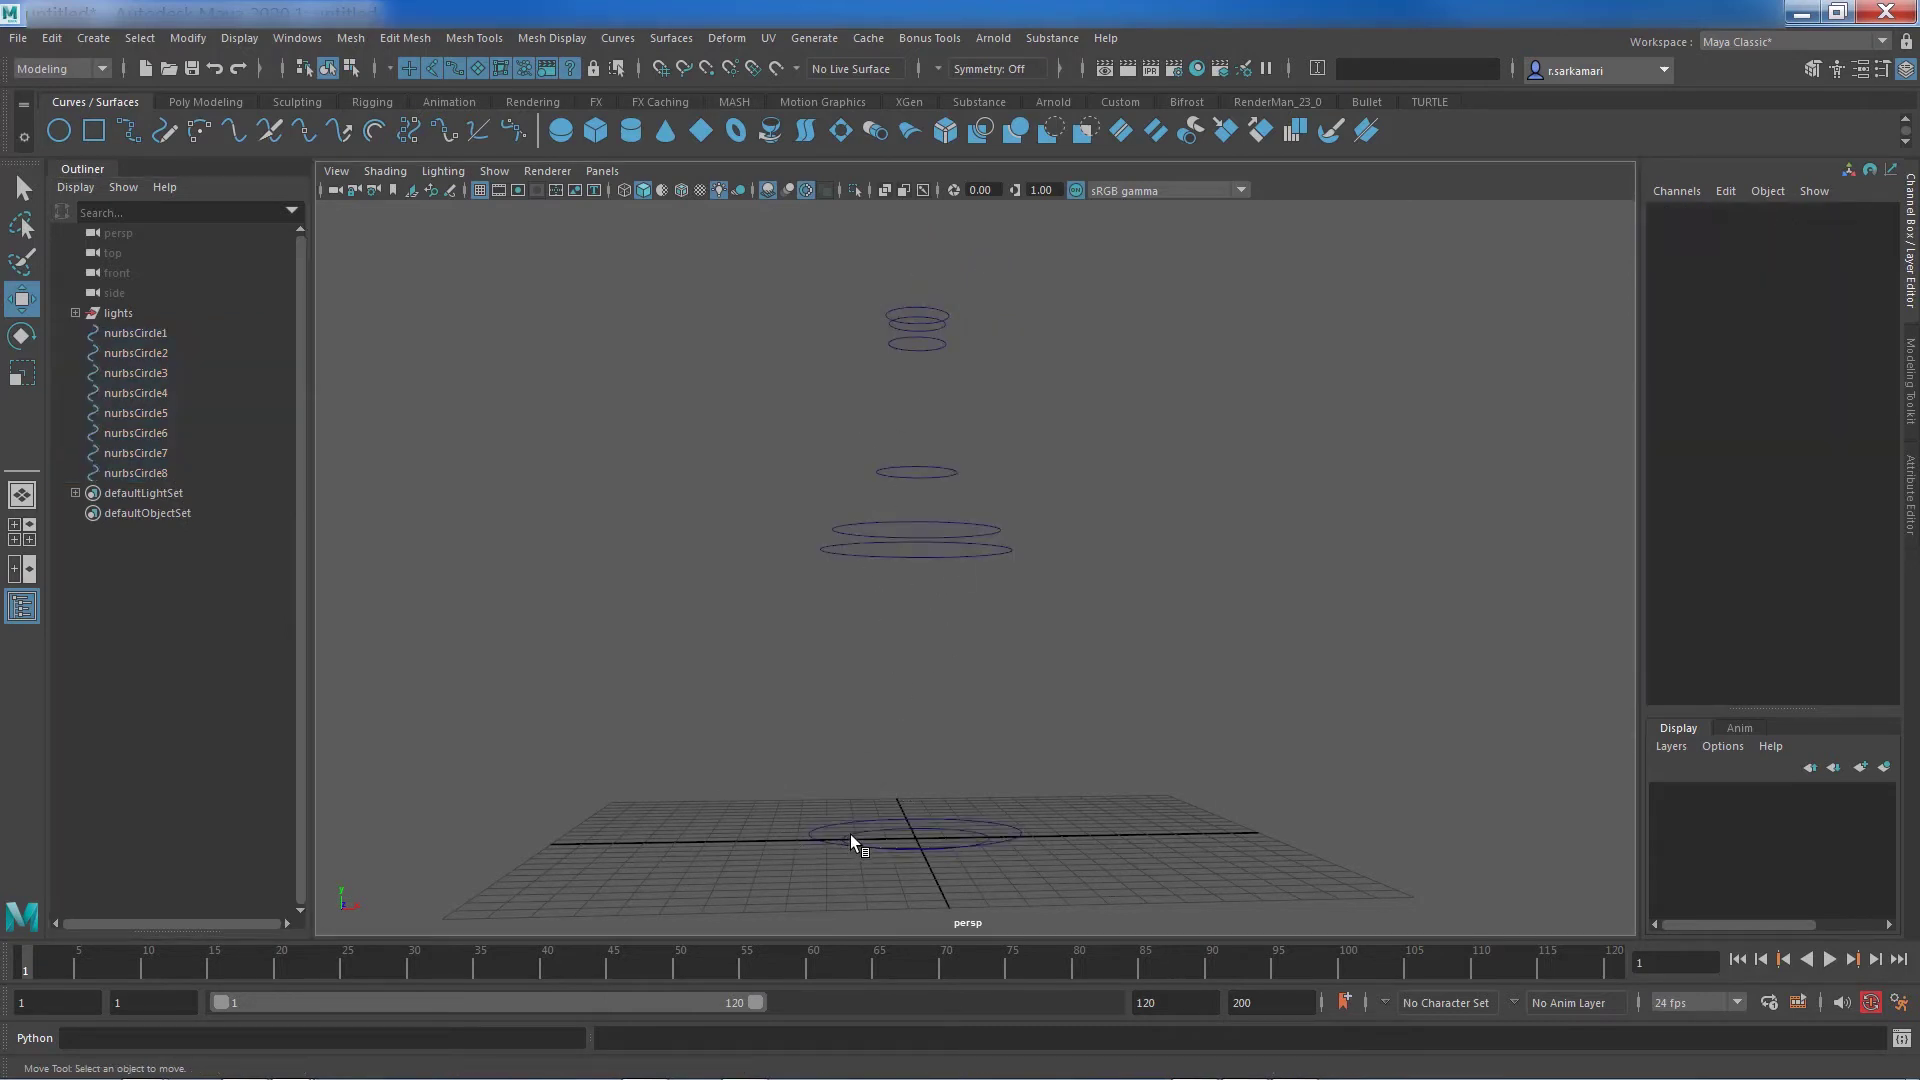
Step: Select the circles base to top, ending with nurbsCircle1–nurbsCircle8 in the Outliner
click(849, 834)
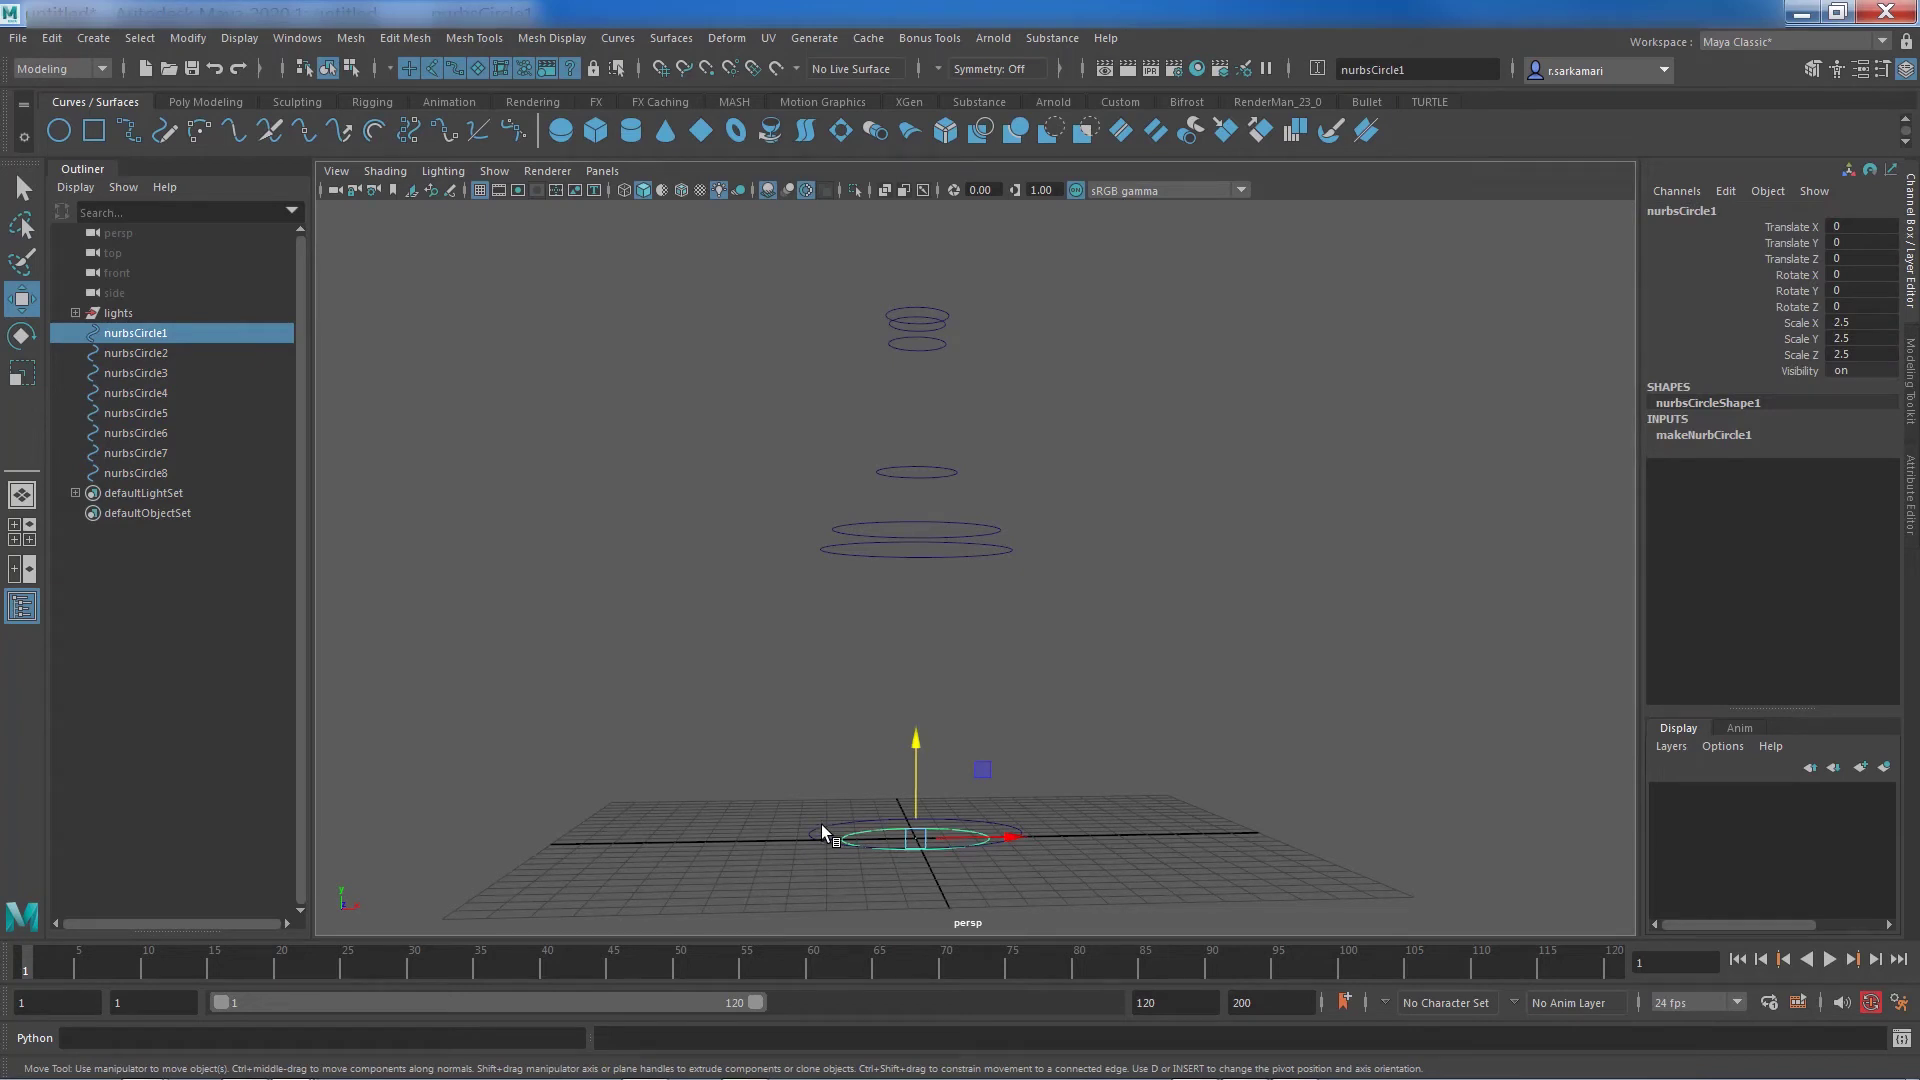
shift+click(824, 825)
shift+click(856, 538)
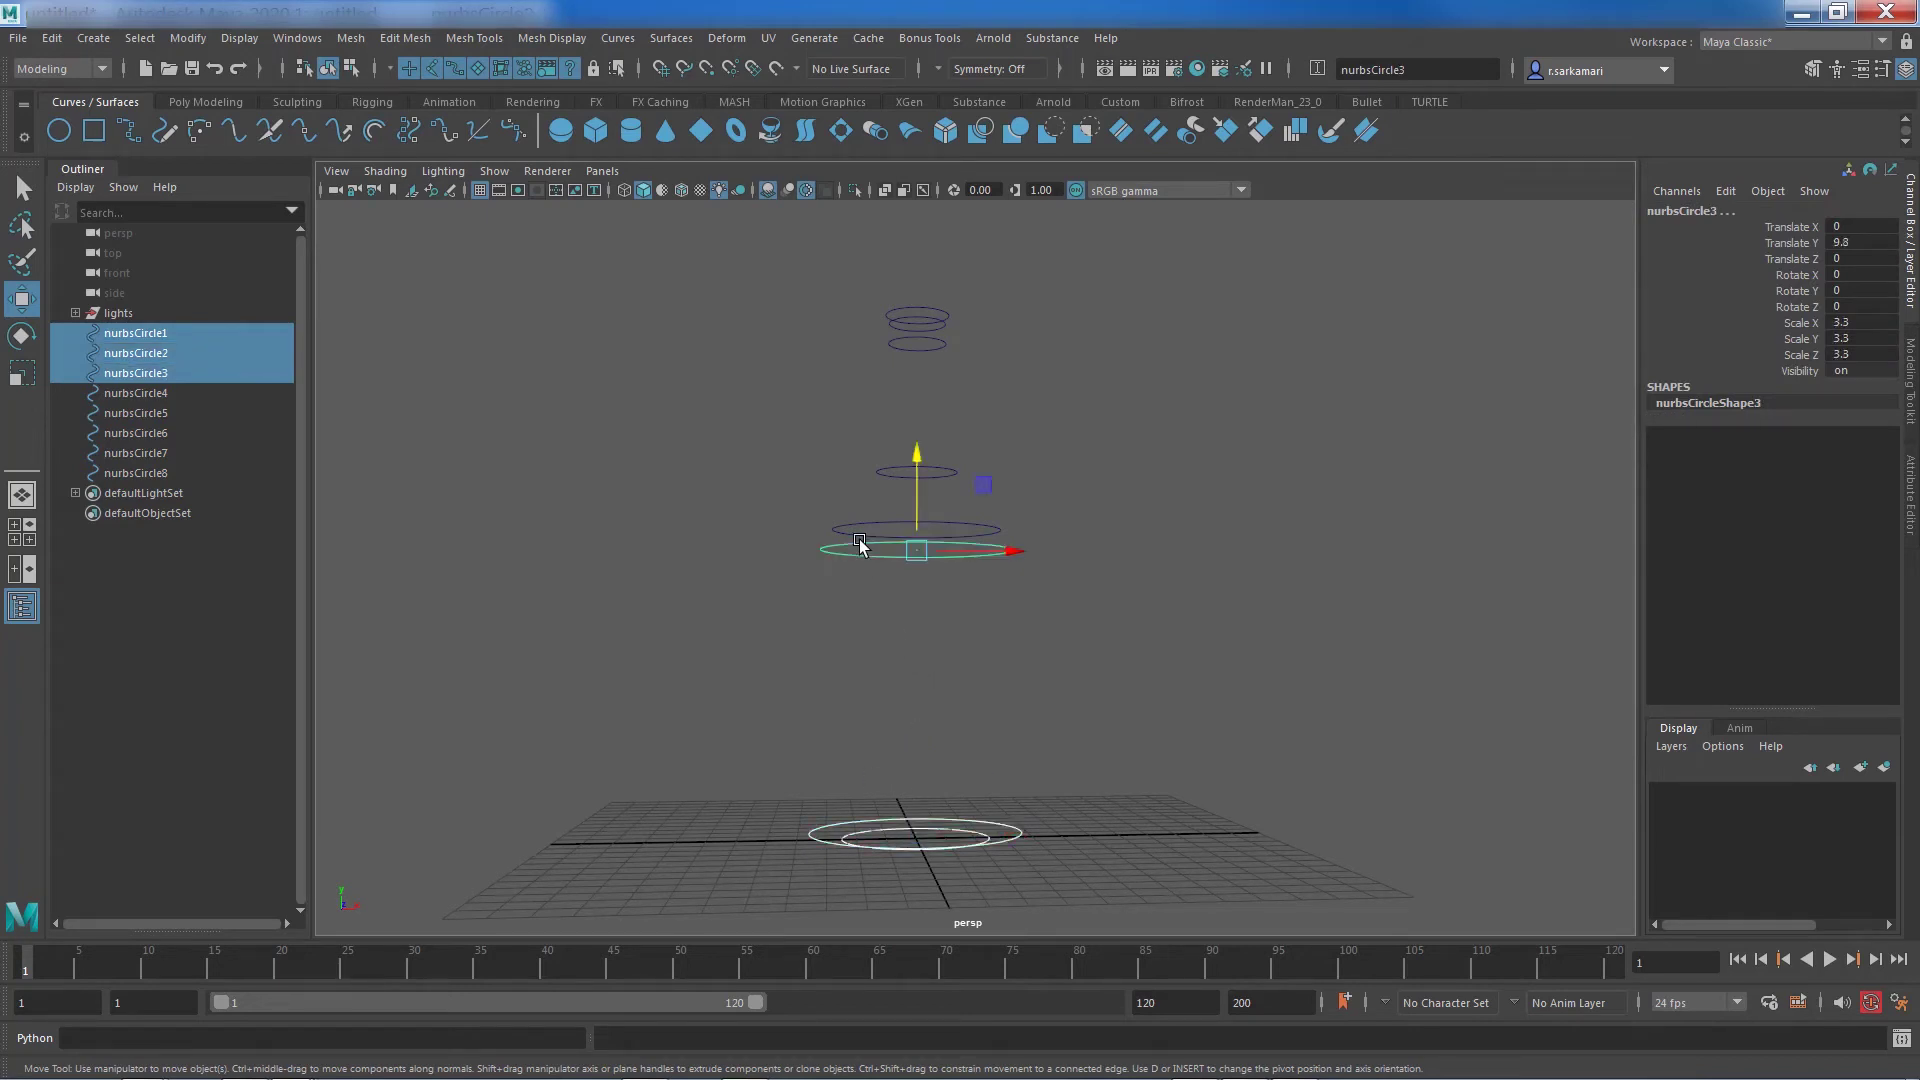
shift+click(857, 532)
shift+click(882, 471)
shift+click(893, 337)
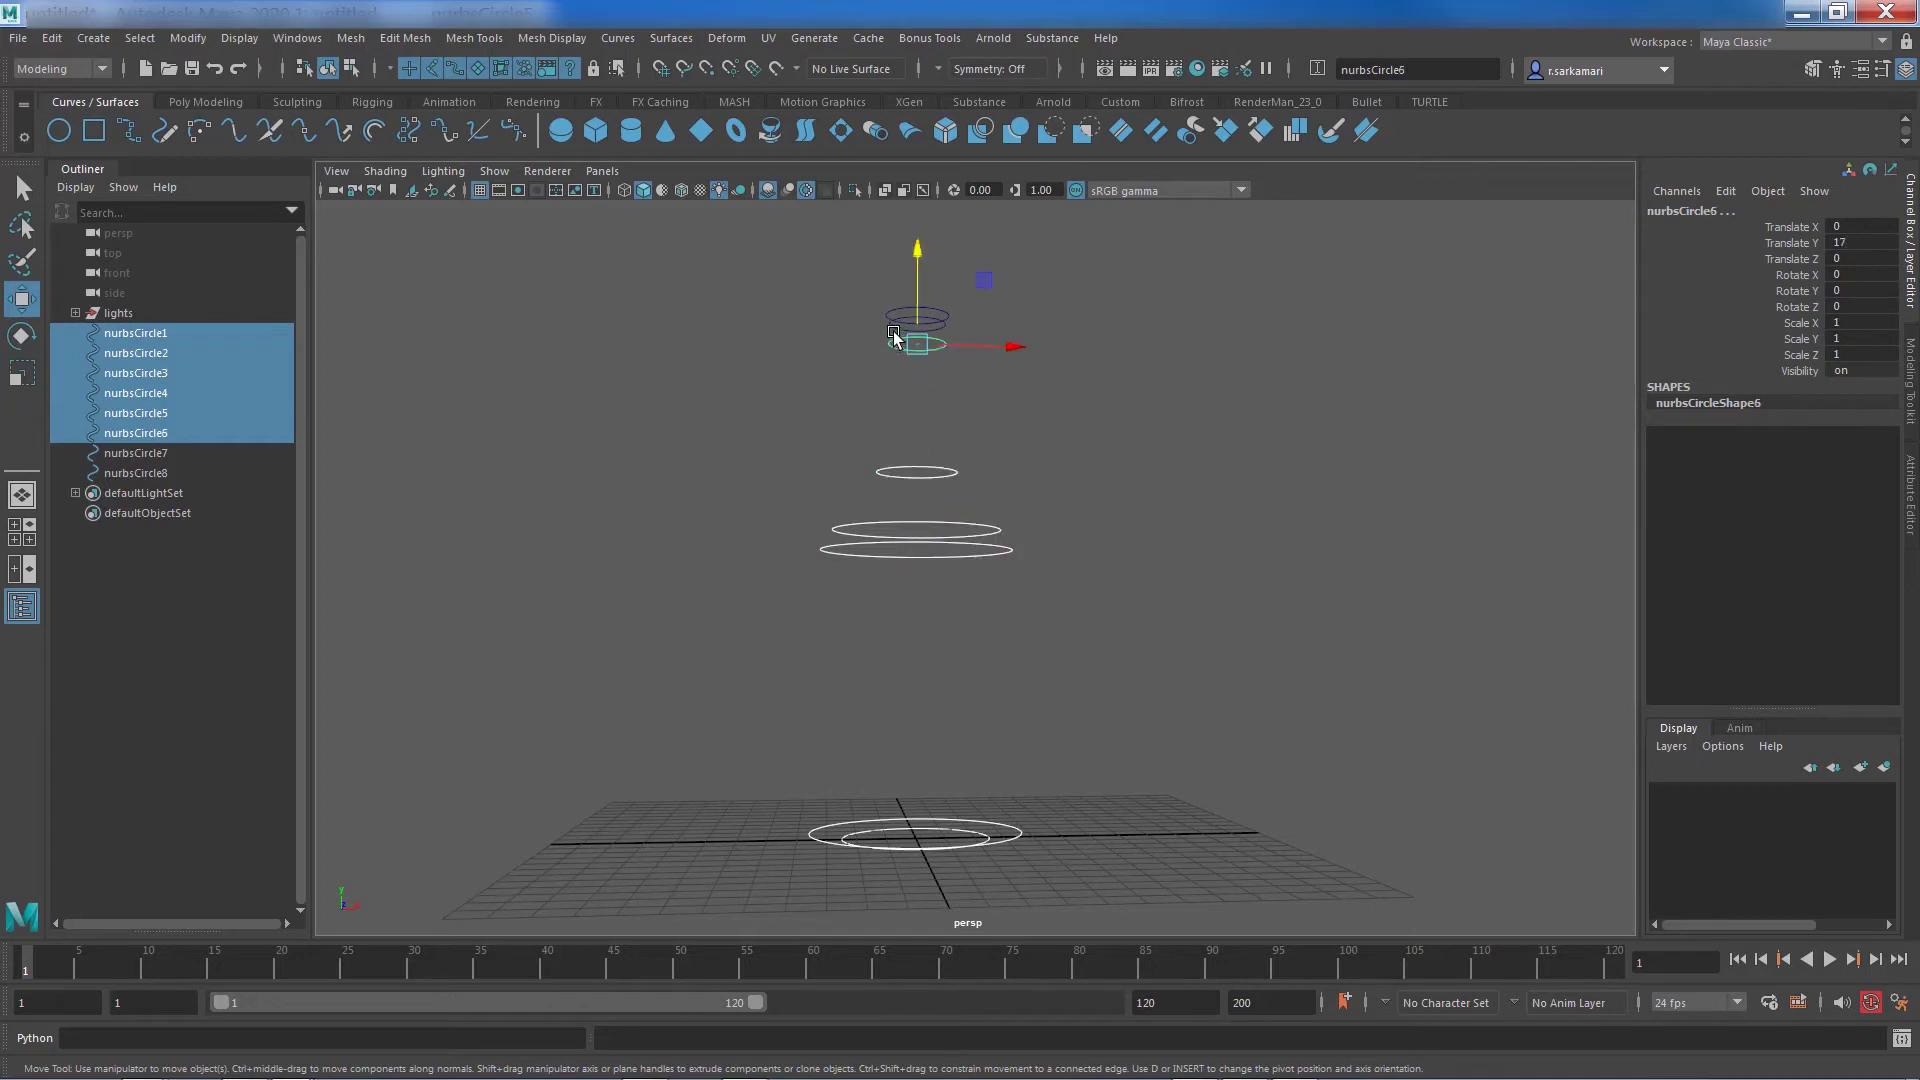
shift+click(893, 326)
shift+click(890, 315)
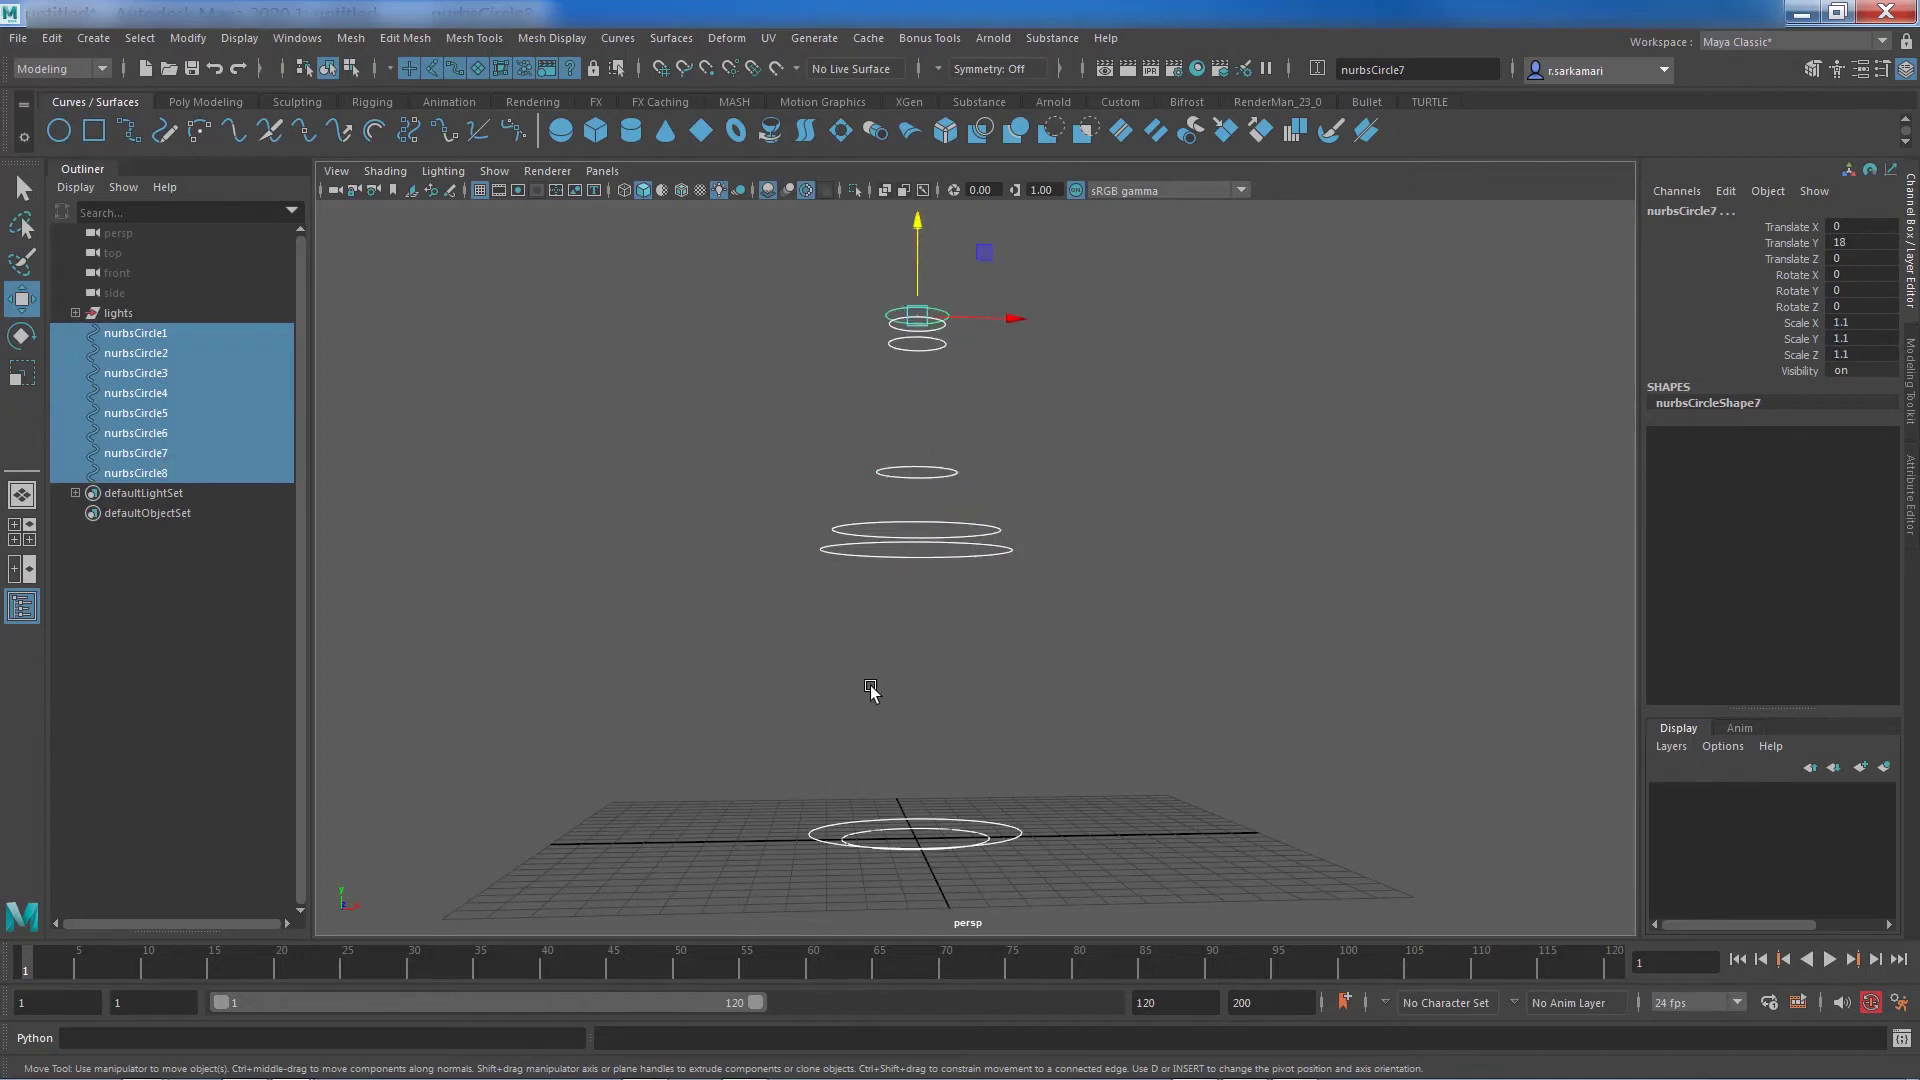
click(892, 326)
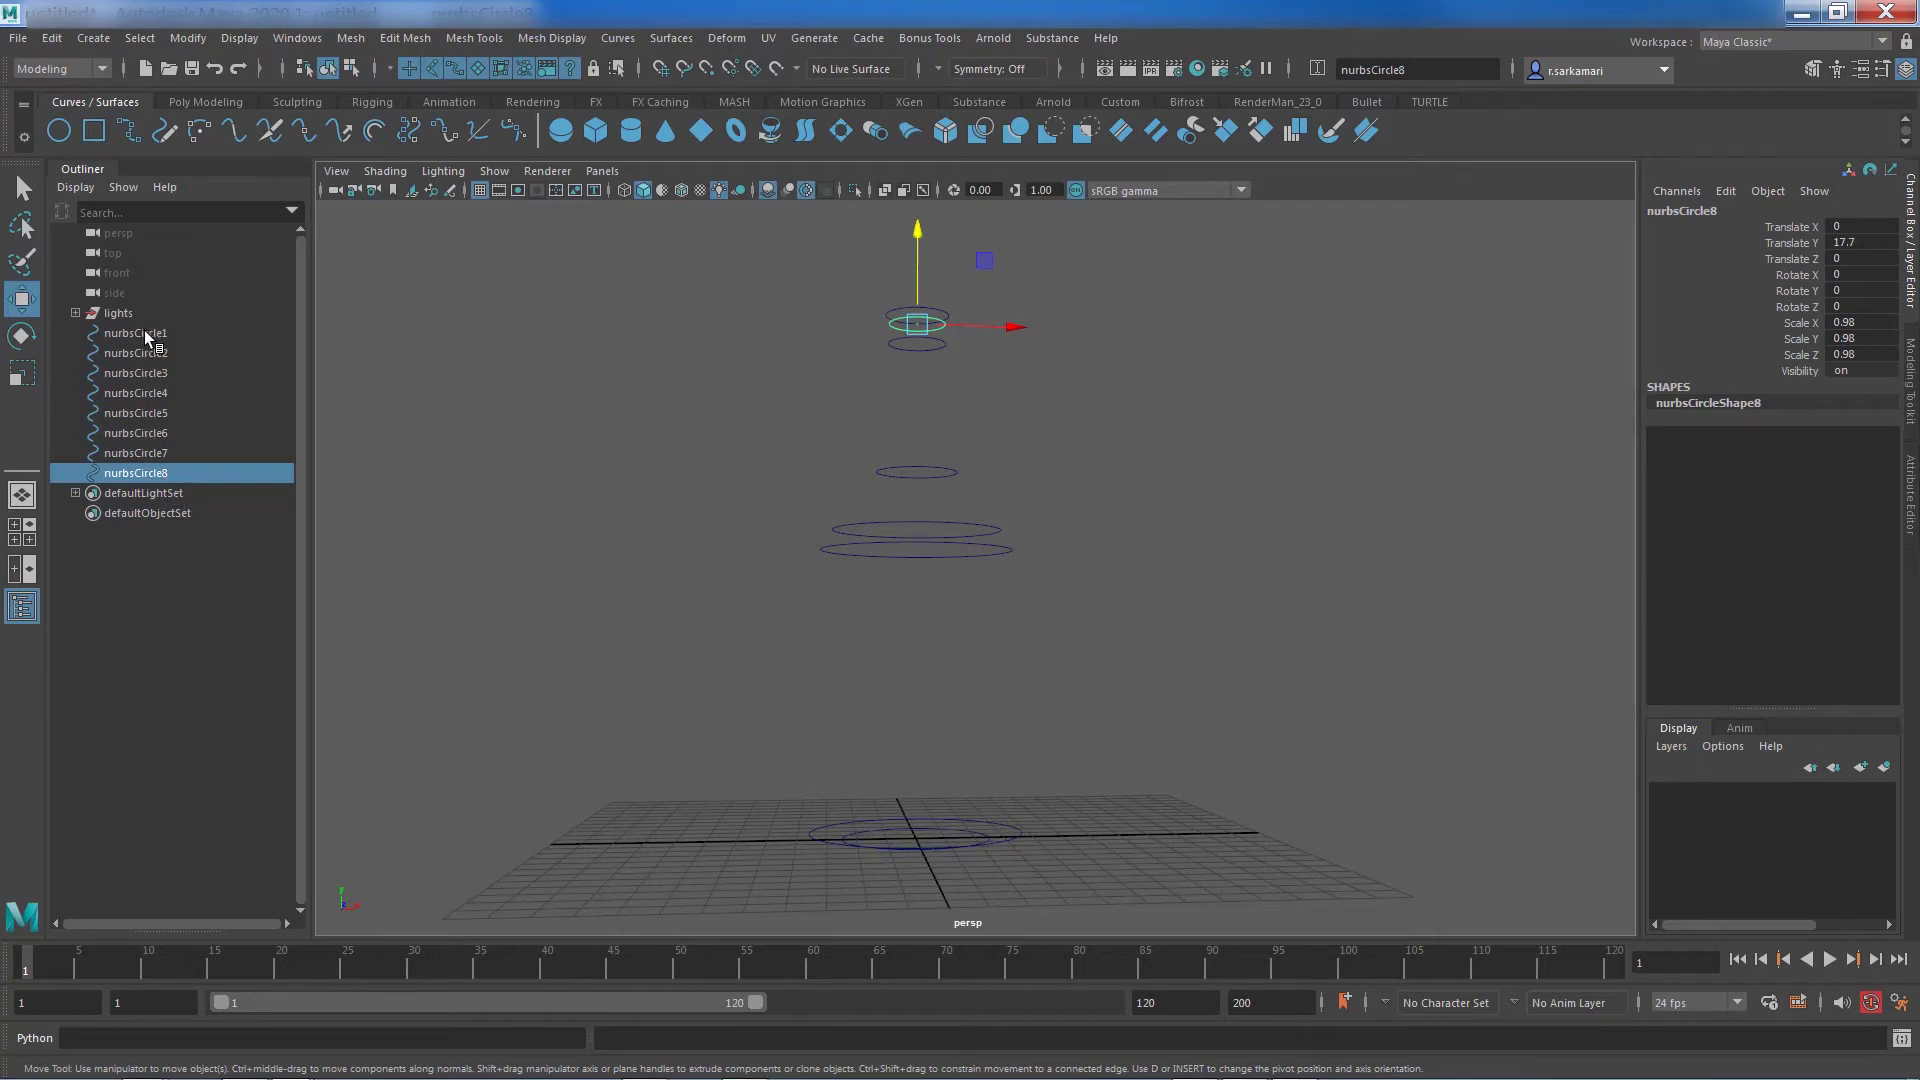
drag(144, 333, 146, 485)
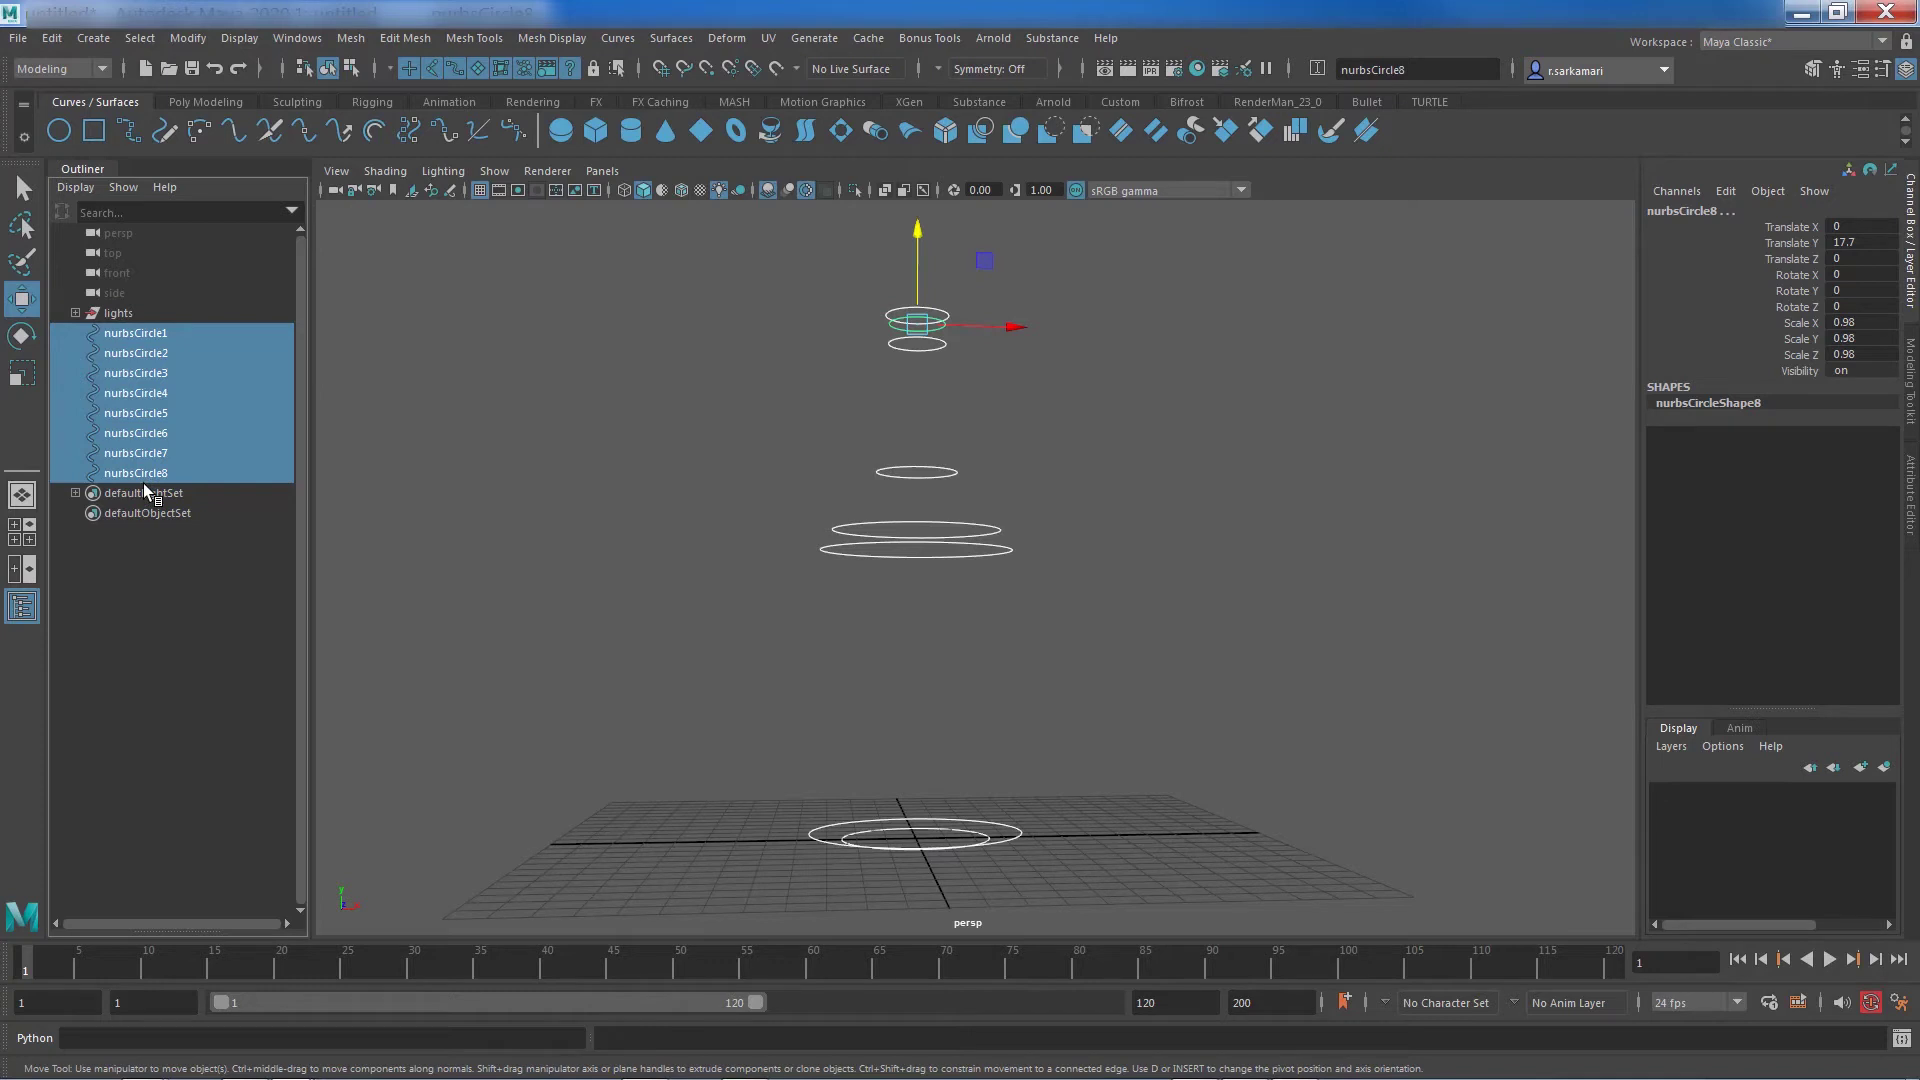
middle_drag(144, 487, 1122, 245)
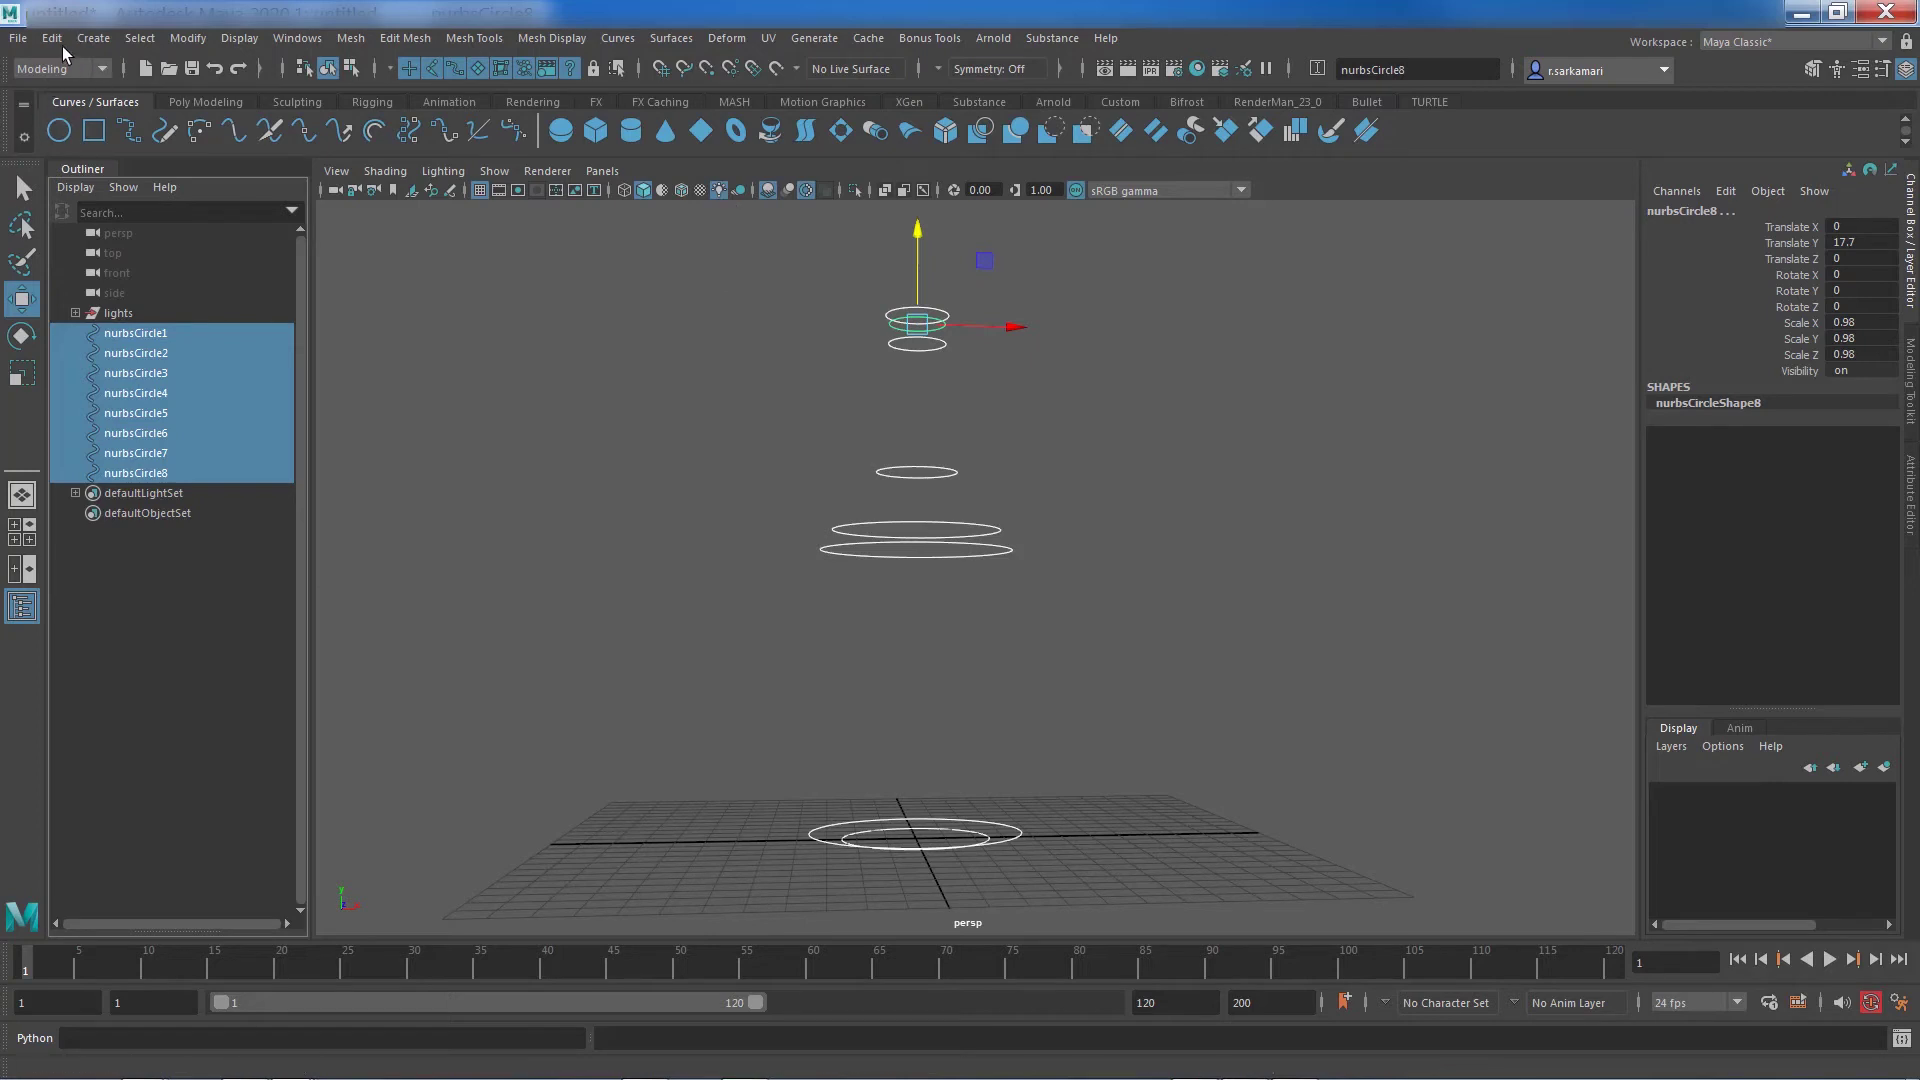
Step: In Loft options choose Polygons output, Quads type, and Count tessellation of 250
click(680, 39)
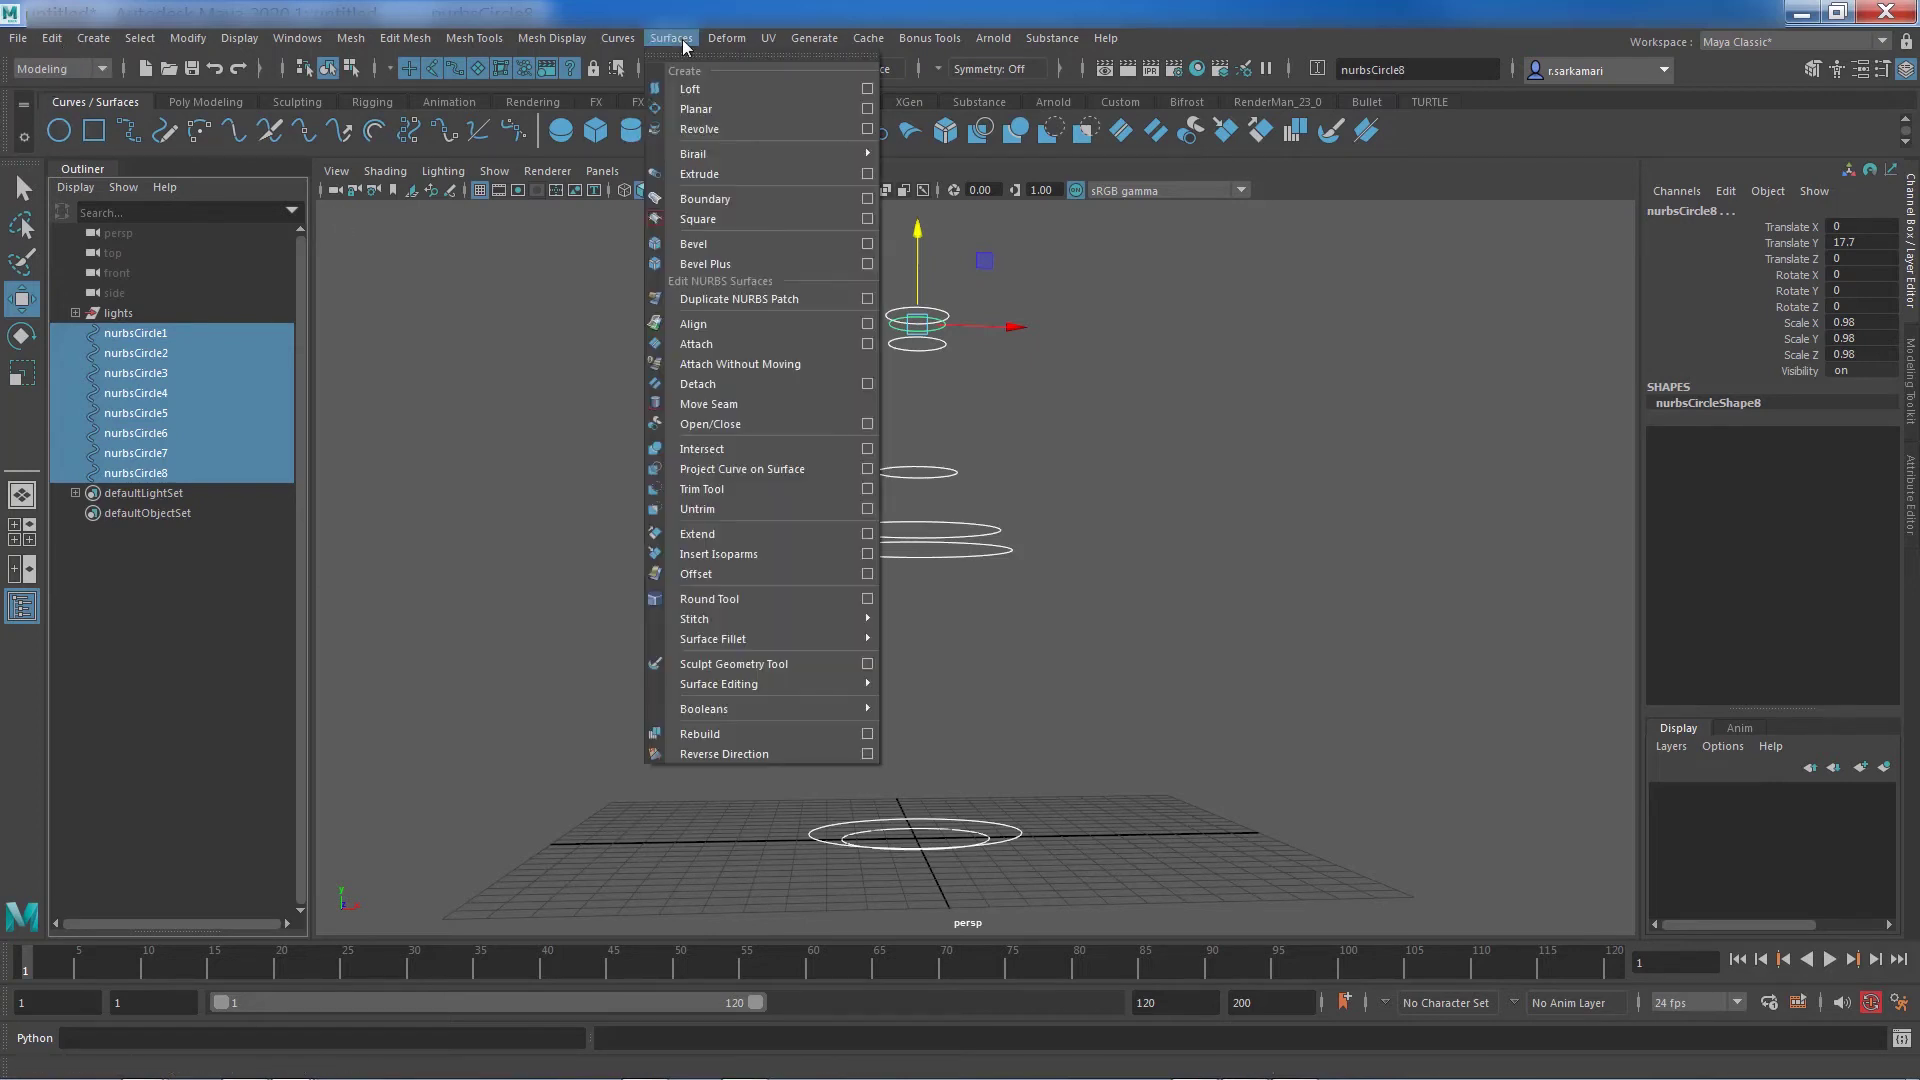
click(866, 89)
drag(872, 344, 546, 359)
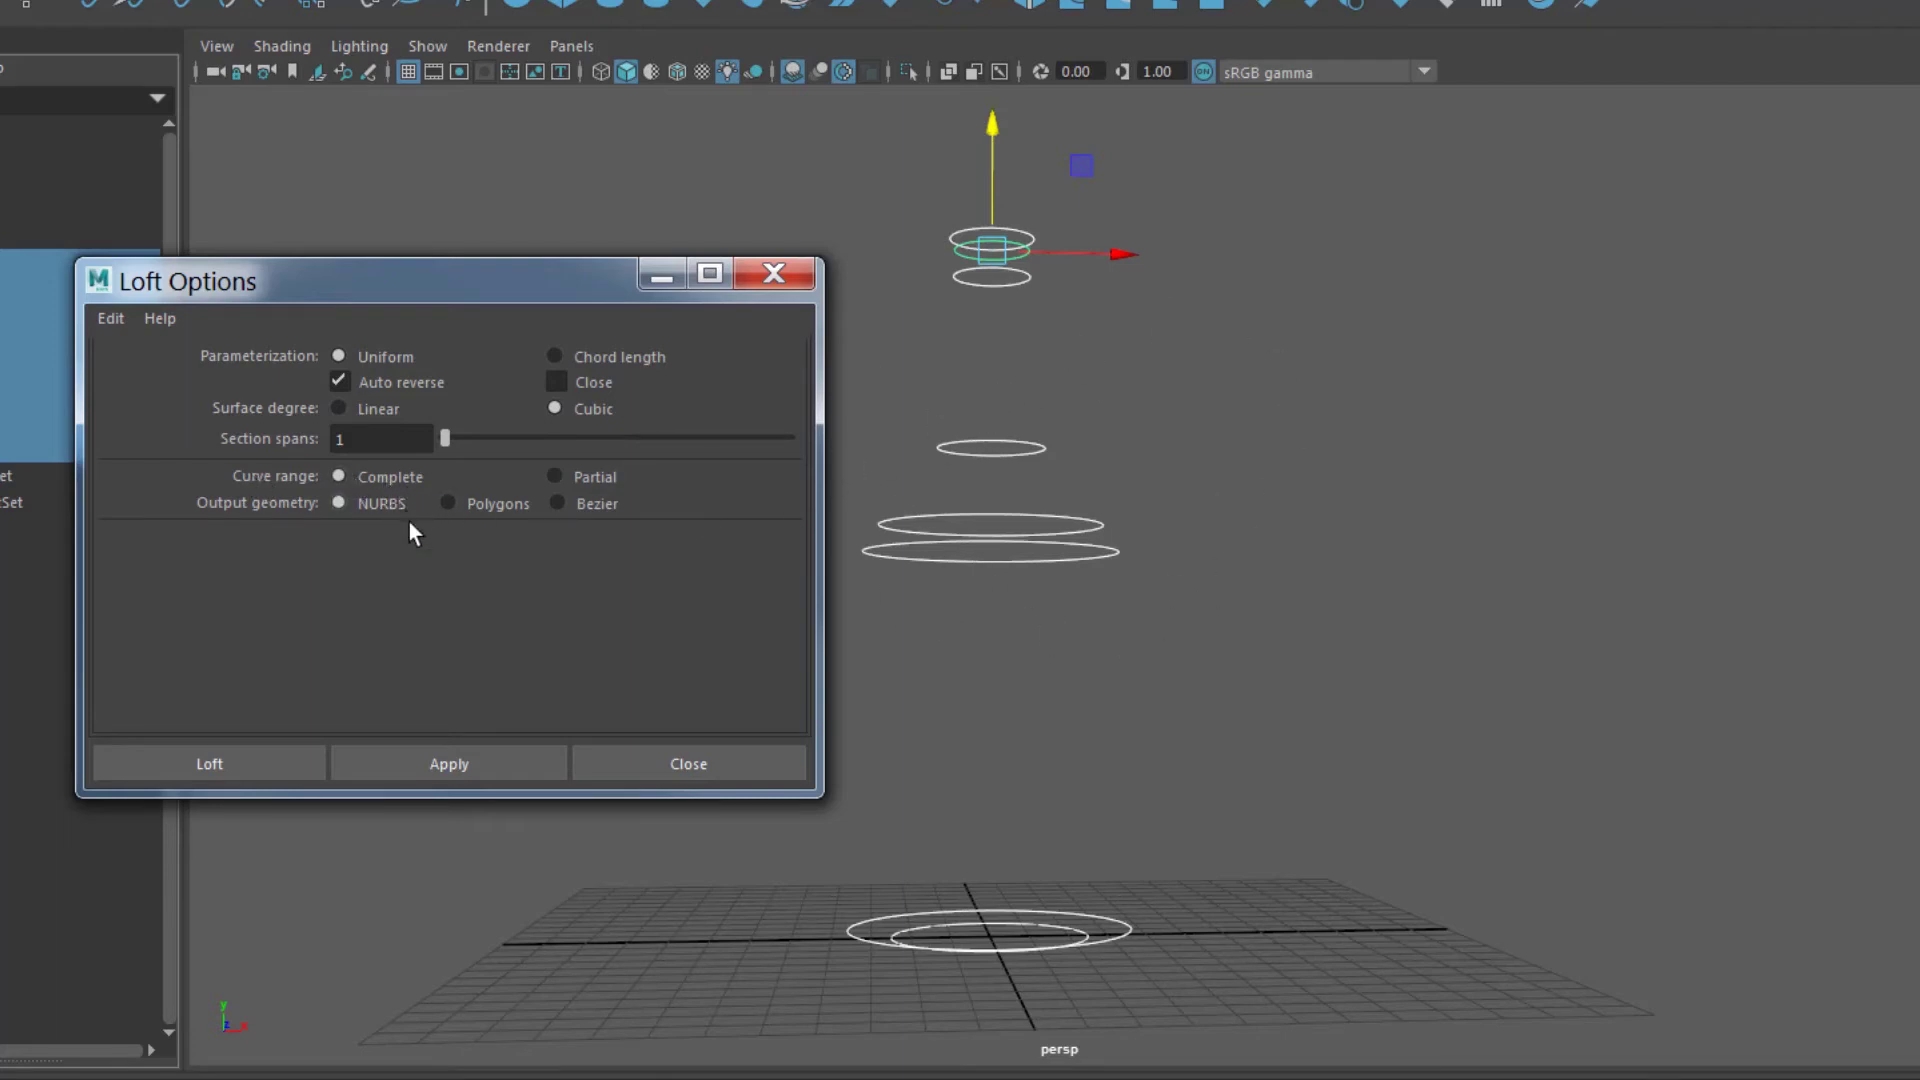
click(446, 503)
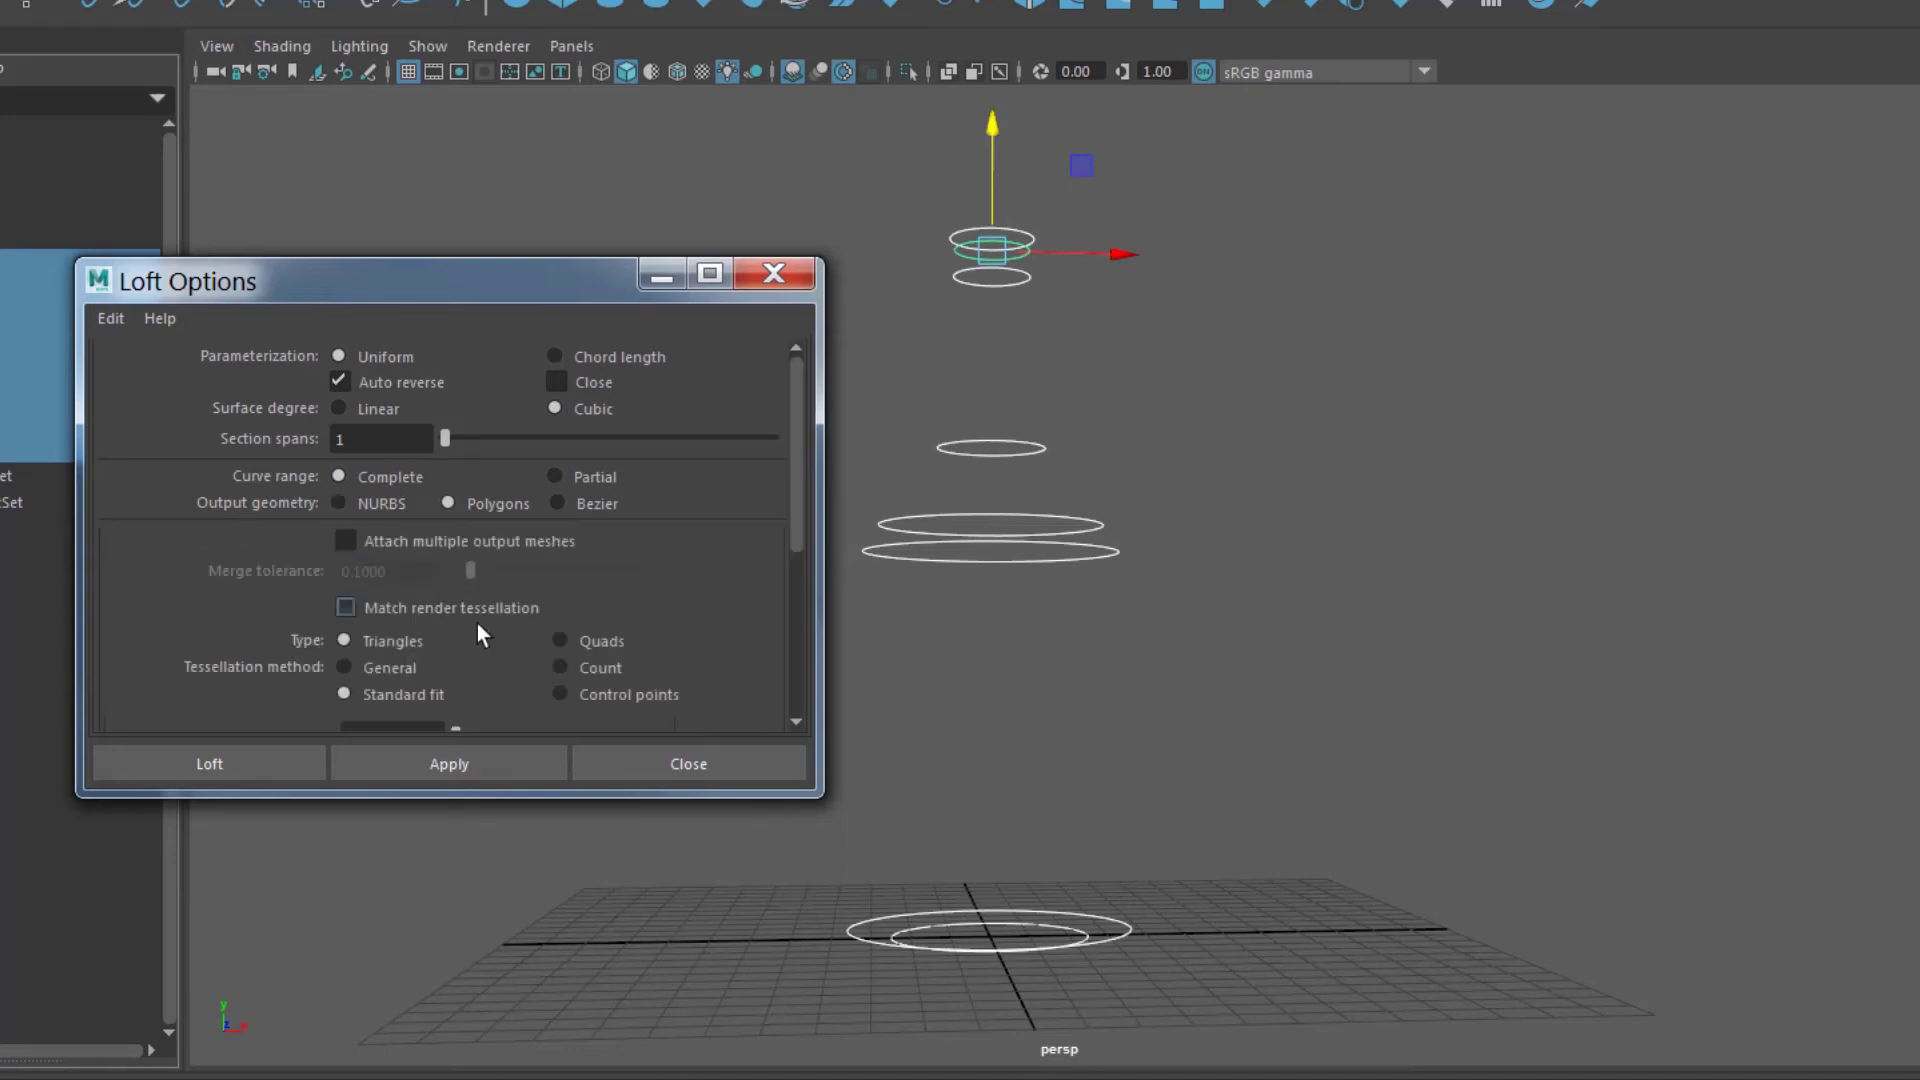
click(561, 641)
drag(794, 527, 800, 641)
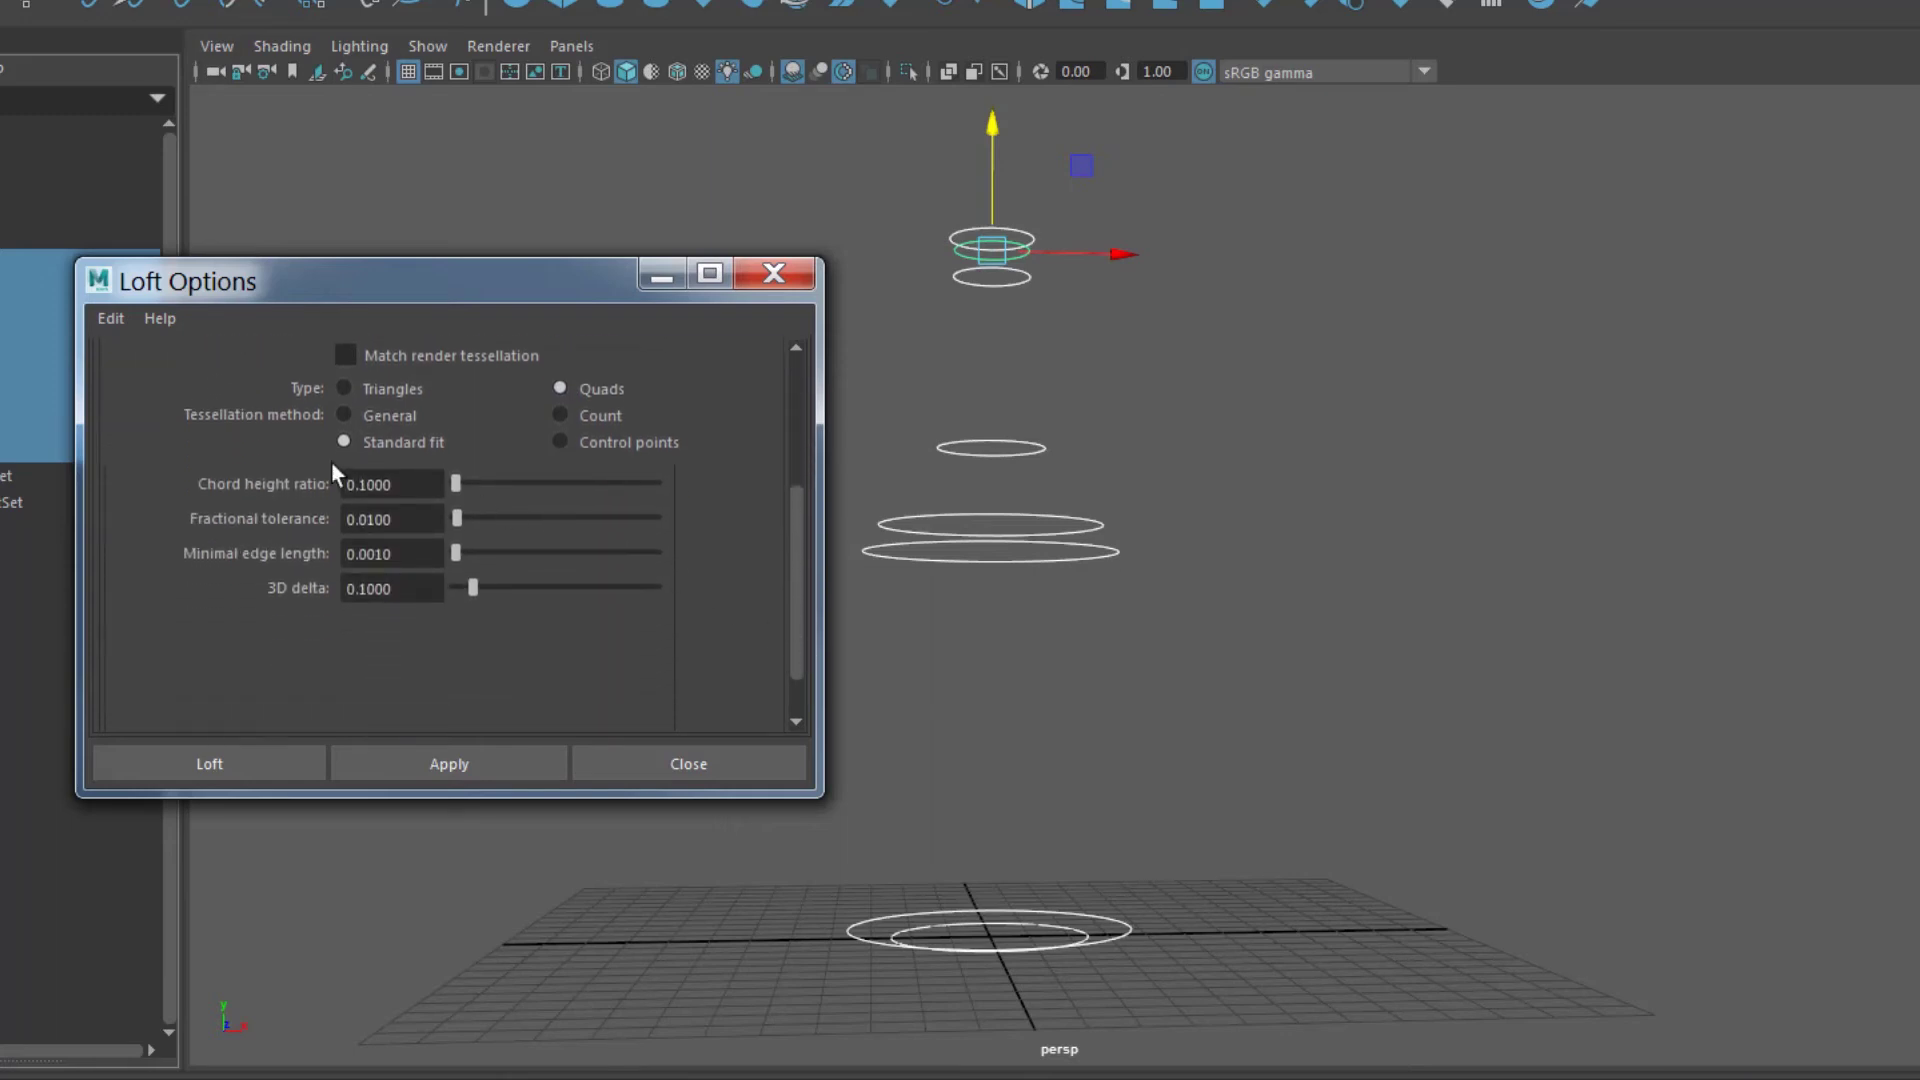
click(560, 416)
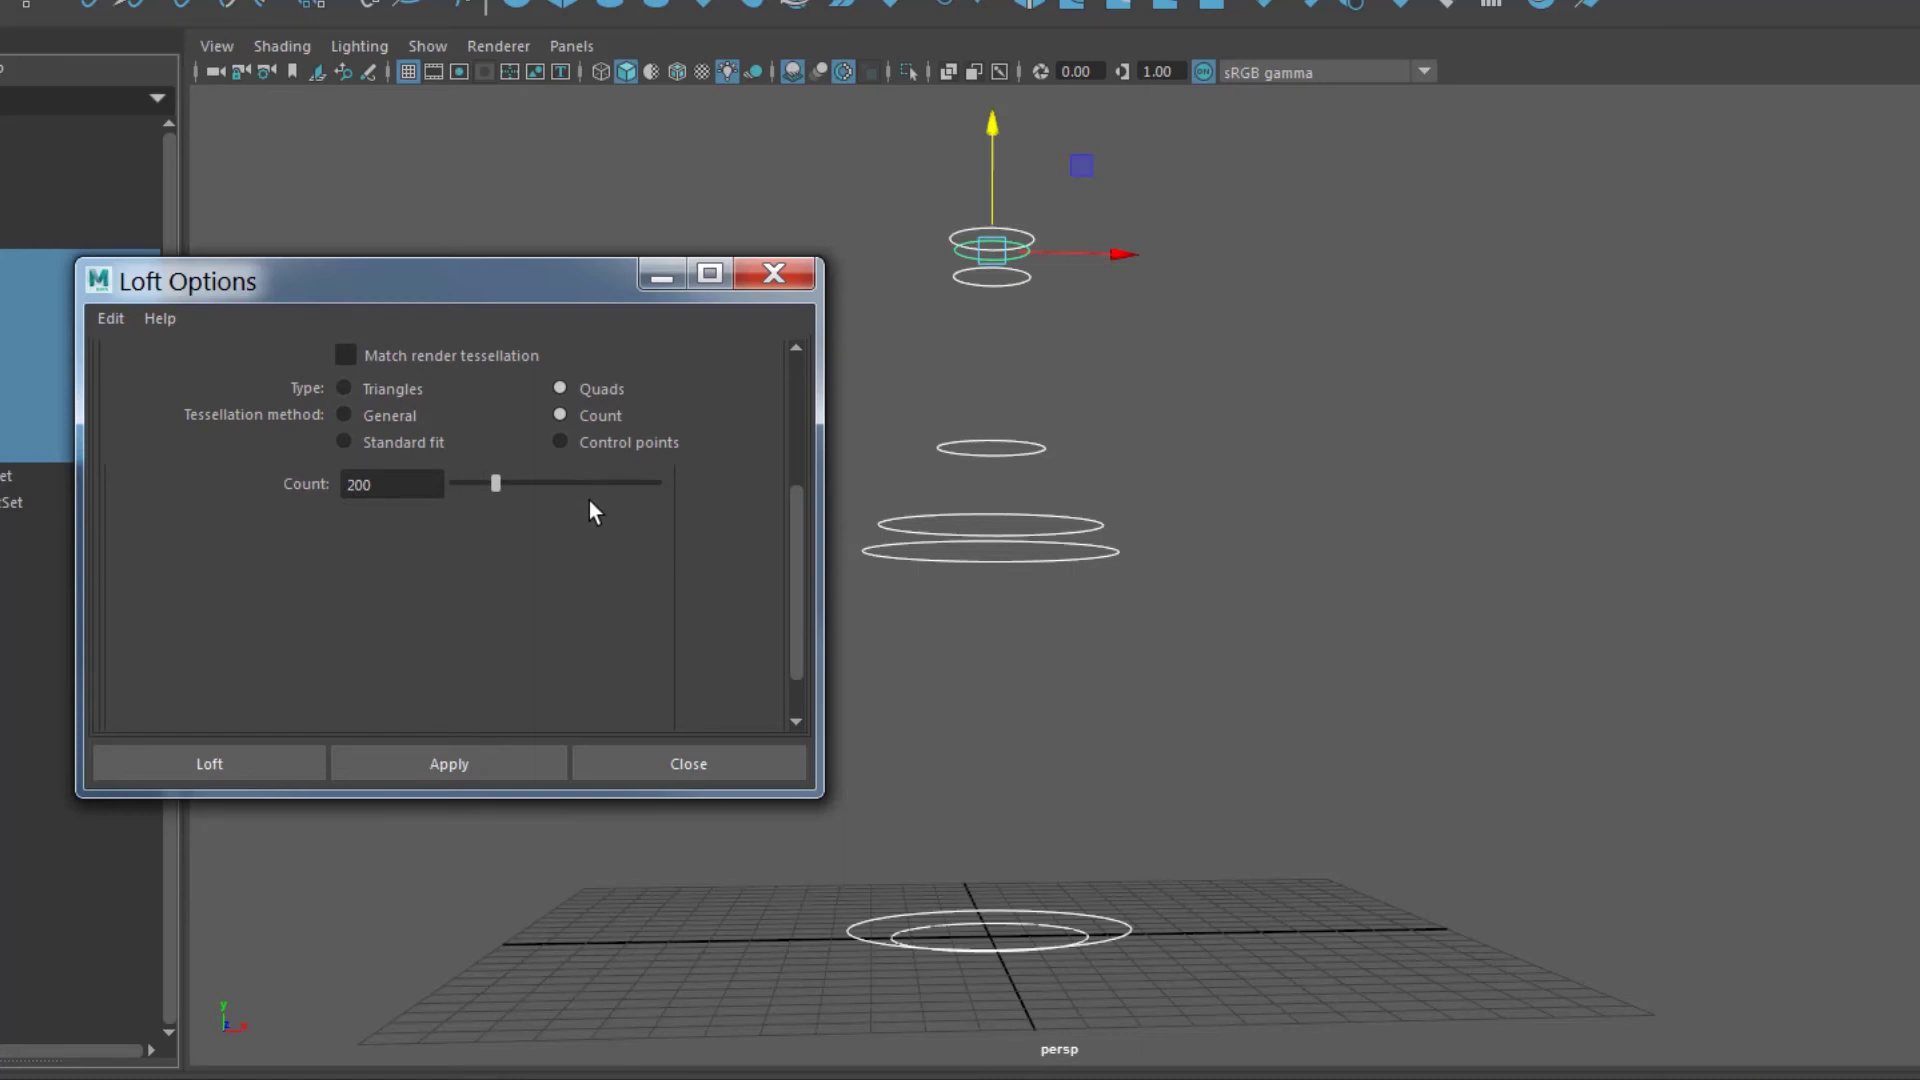
double_click(403, 484)
text(250)
Step: Loft the bottle, then lower and widen the shoulder circle to bulge the body
click(444, 760)
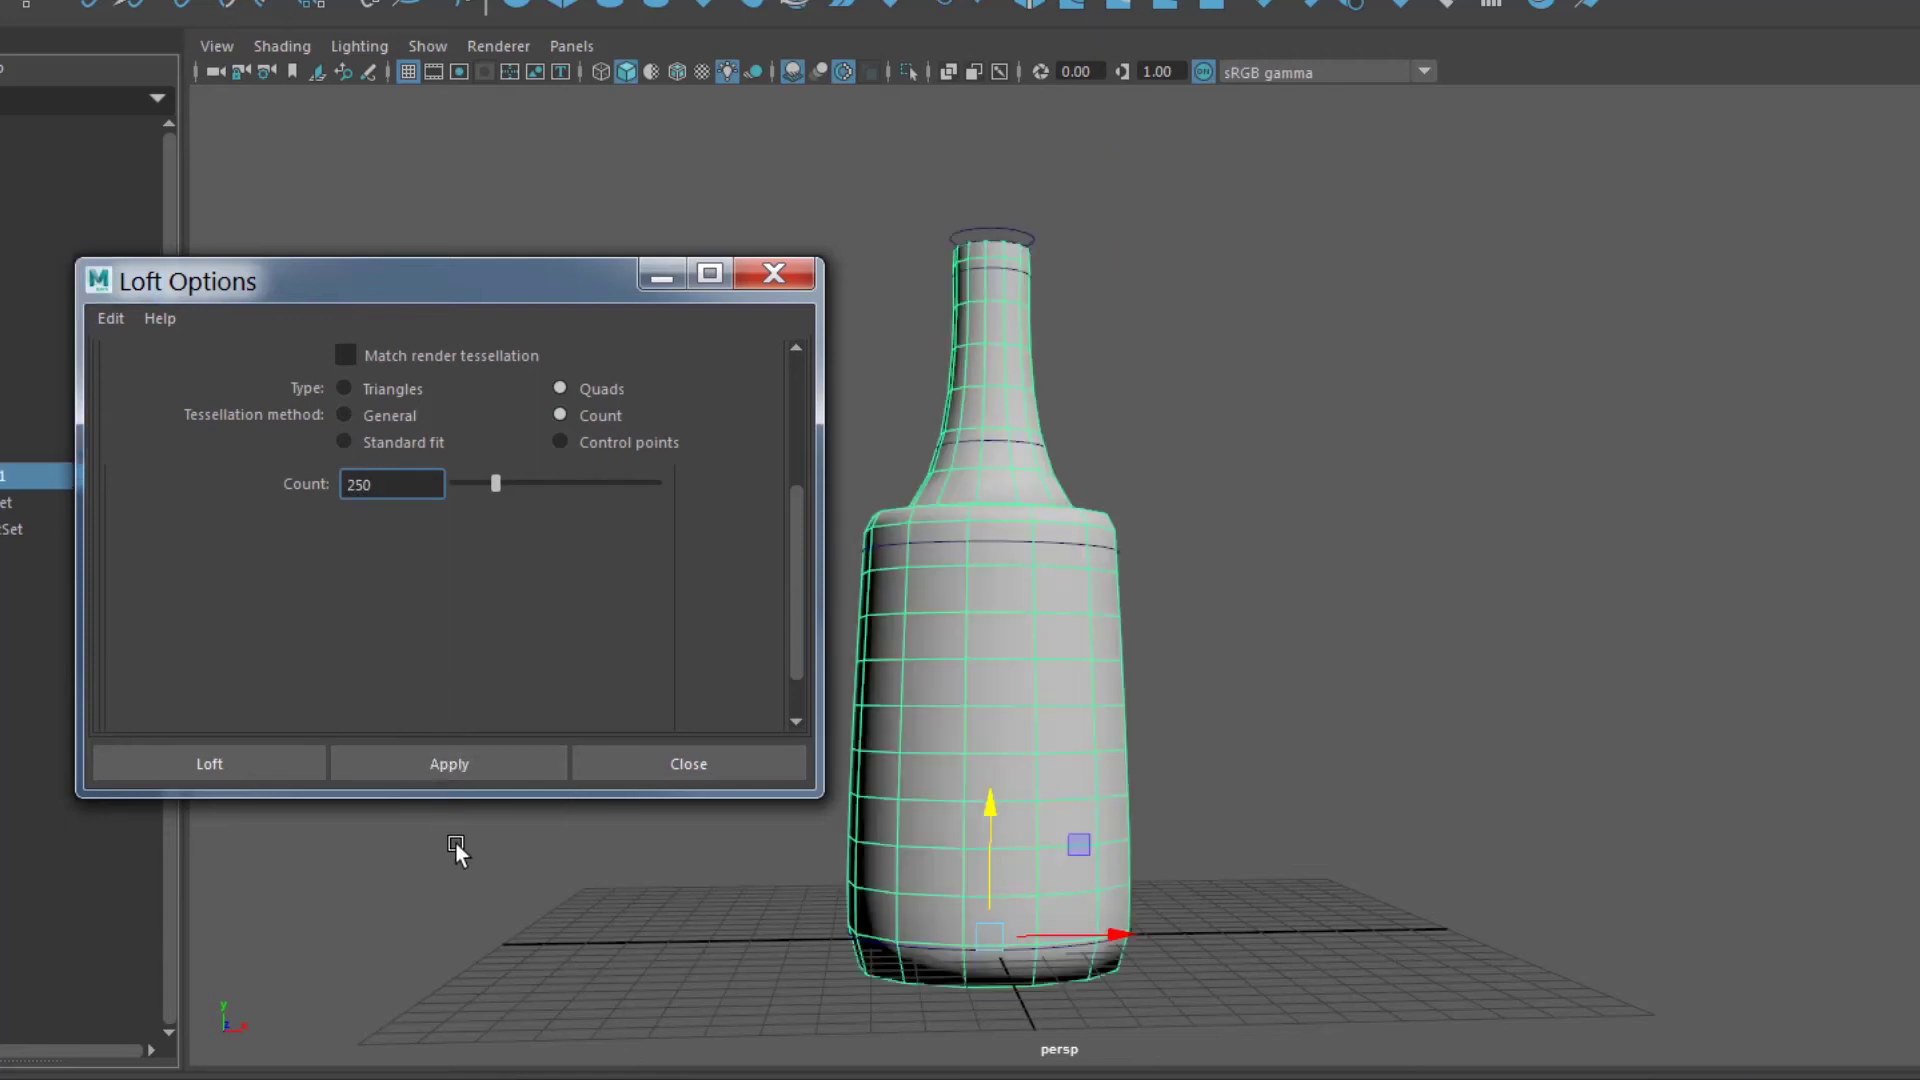
click(776, 760)
alt+drag(734, 684, 892, 650)
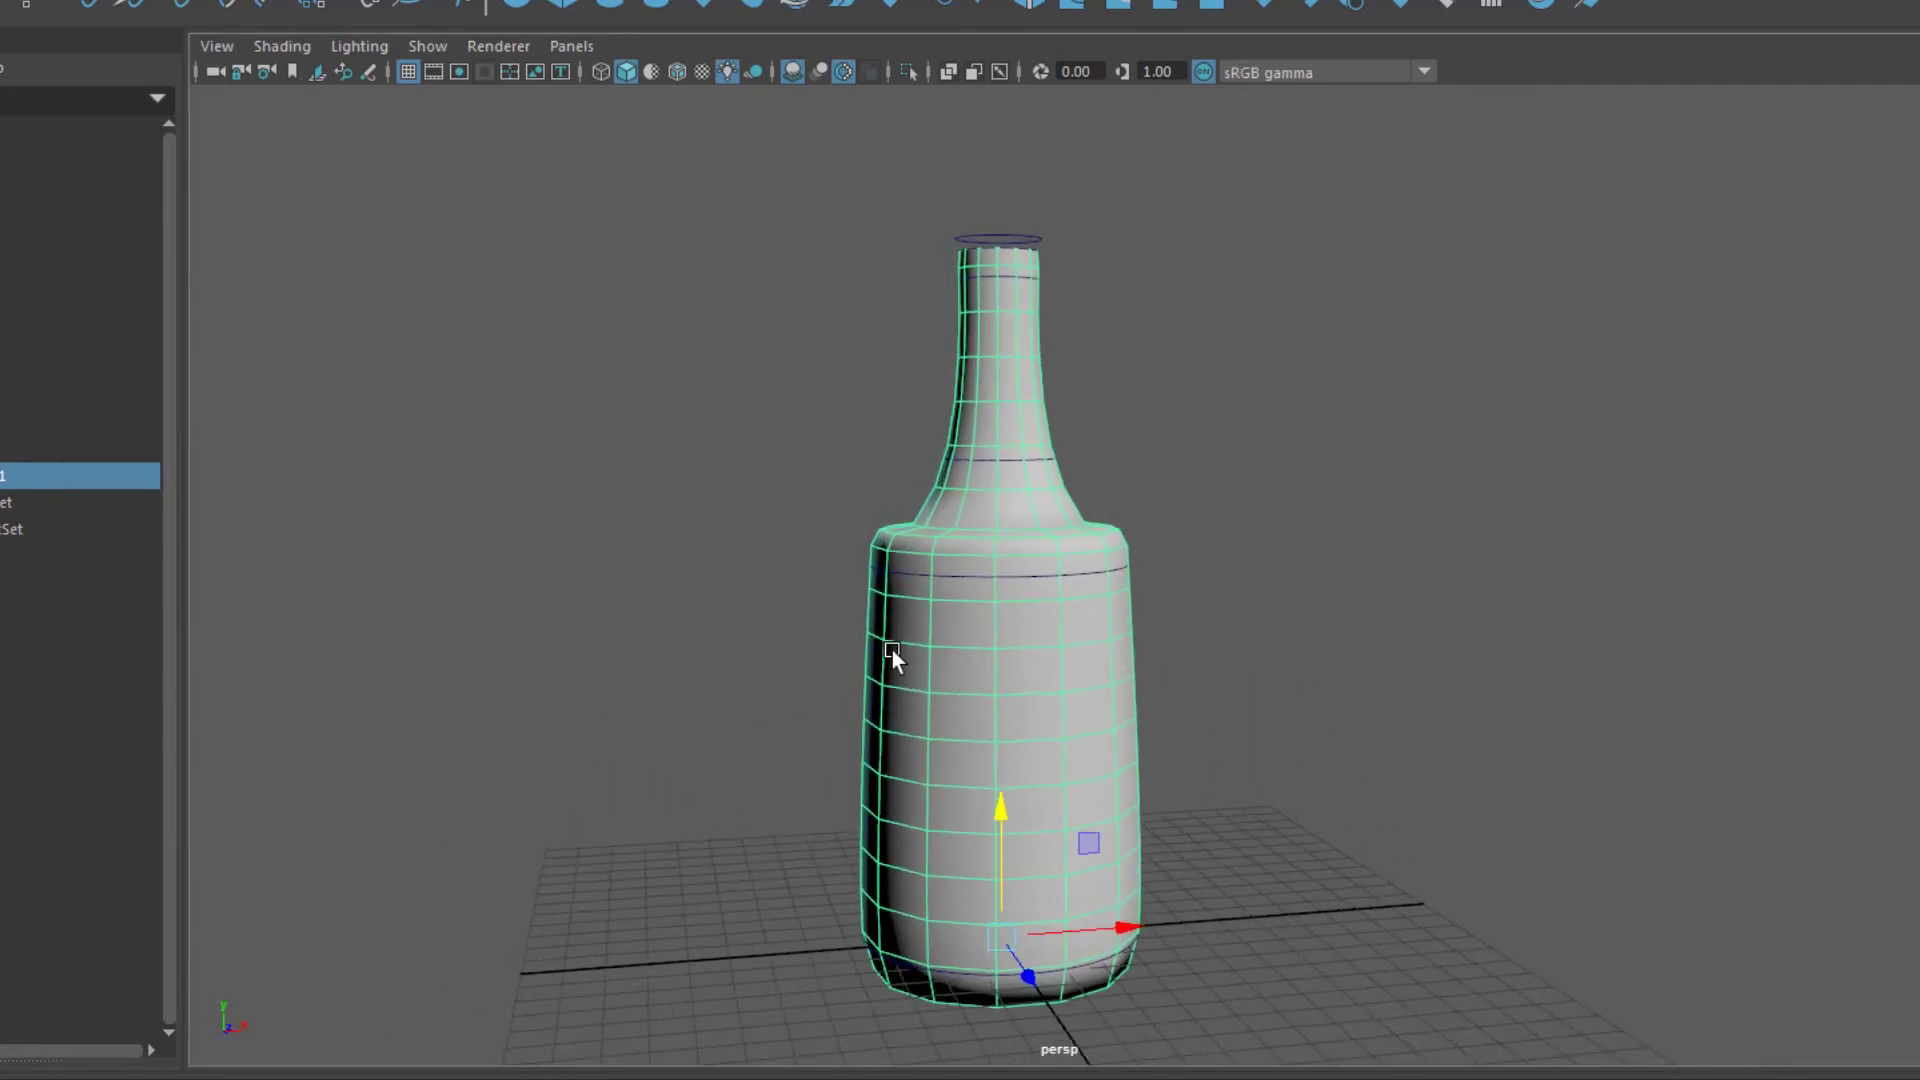
click(916, 574)
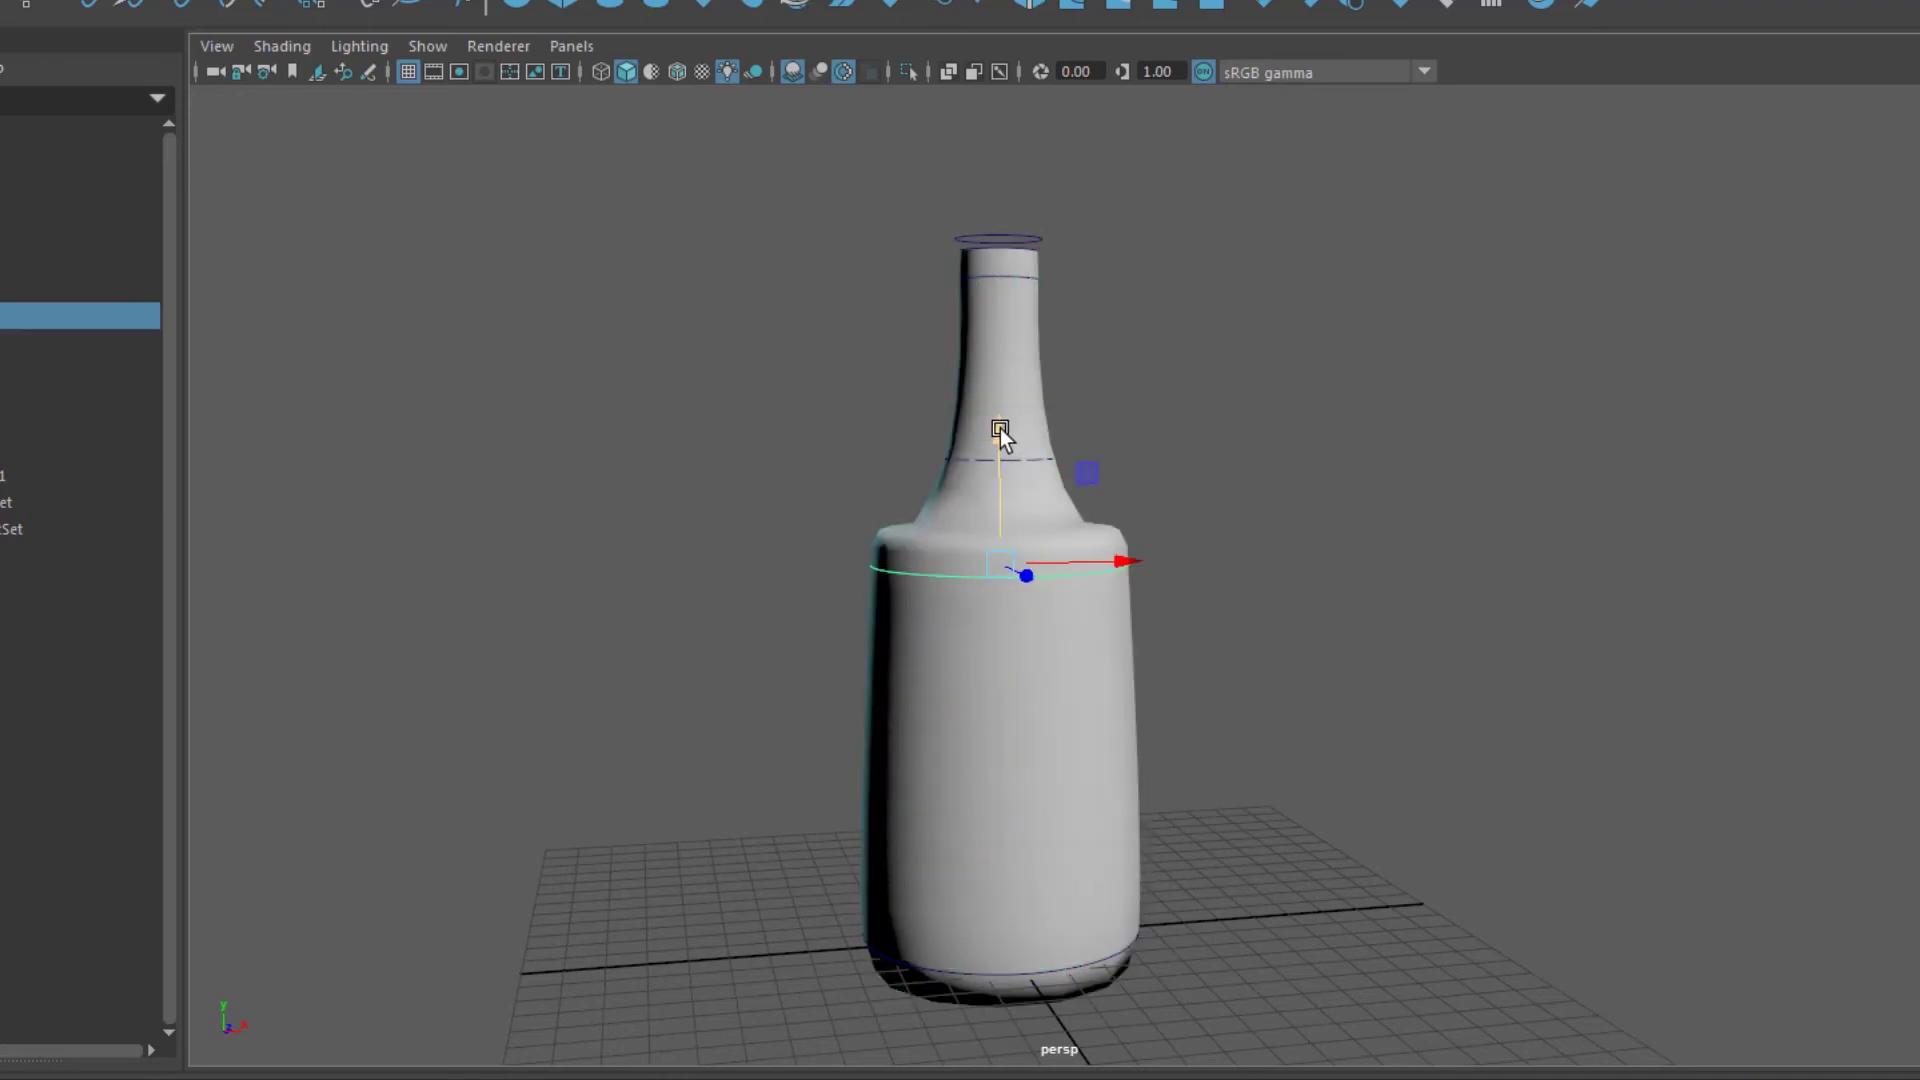
drag(1001, 429, 985, 576)
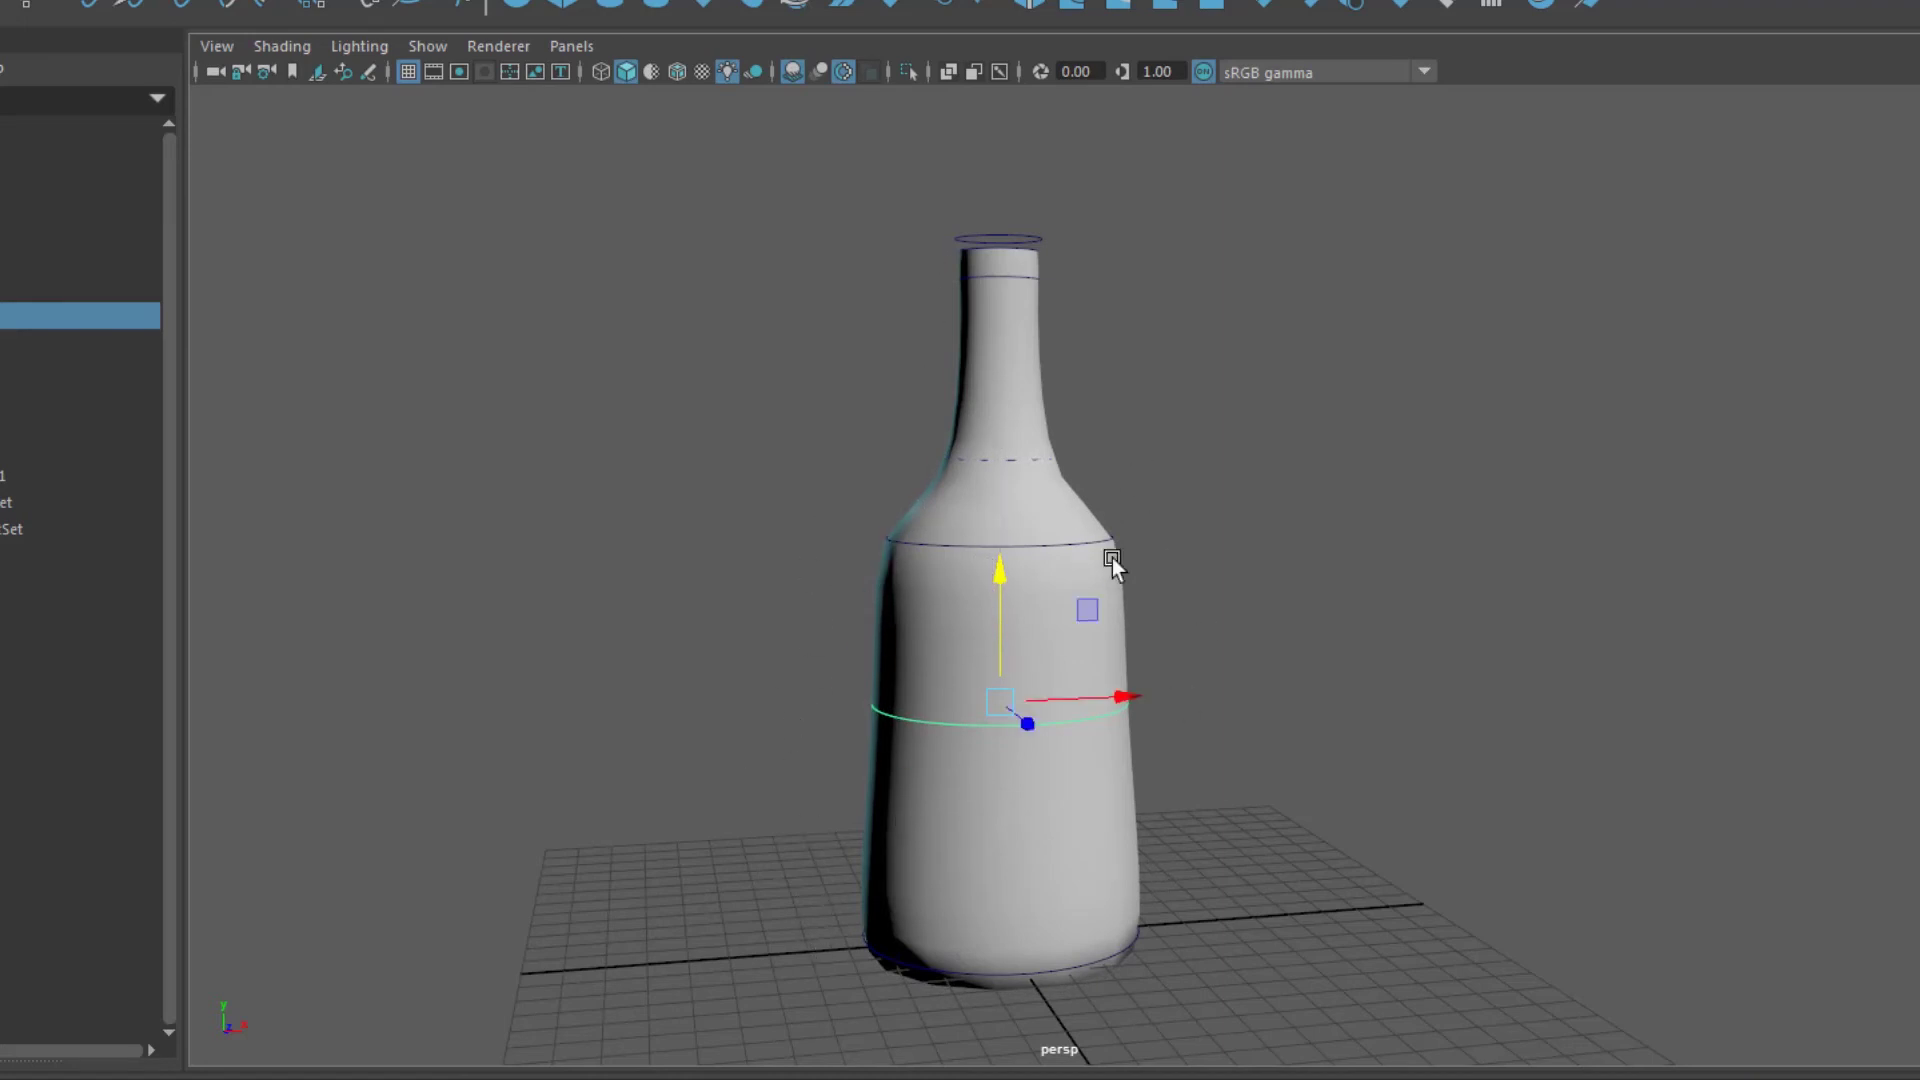
key(r)
drag(1004, 702, 1111, 726)
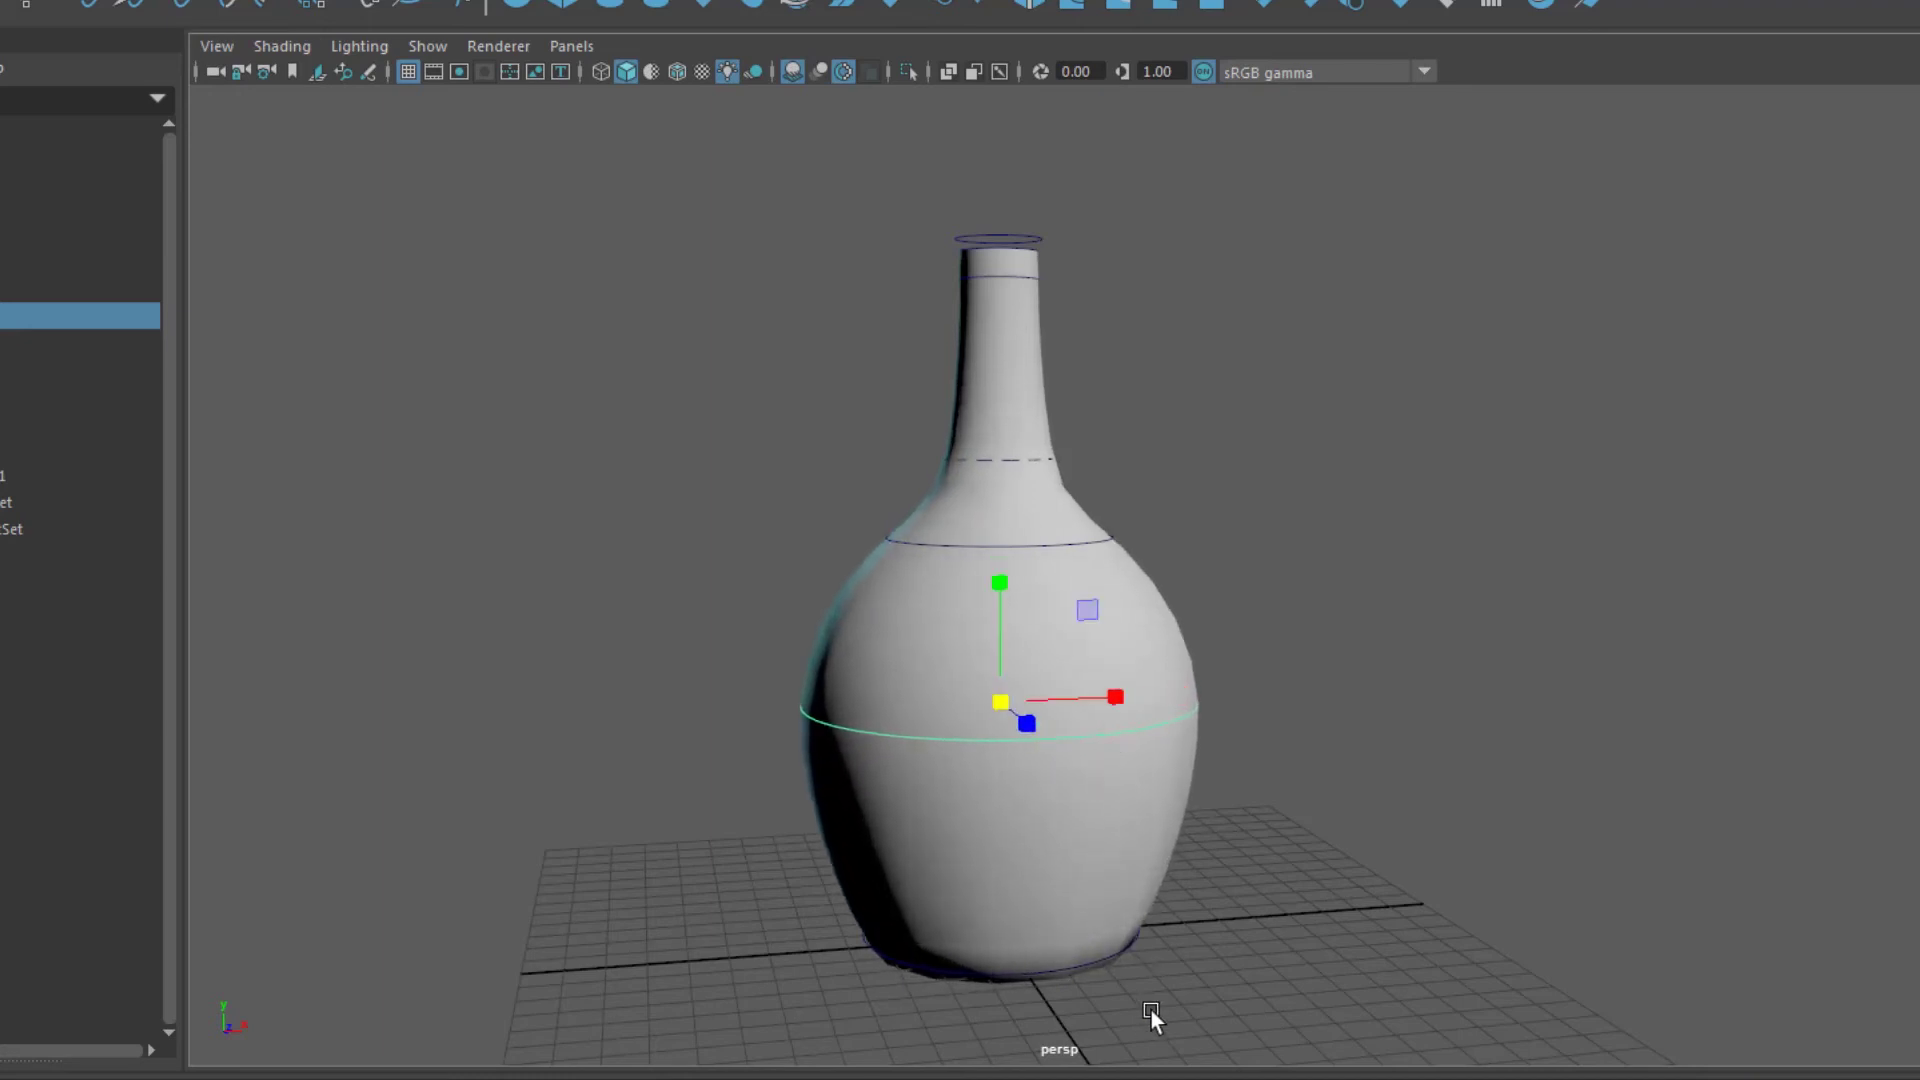
Step: Shrink the neck circle, widen the top ring, and reselect loftedSurface1
click(1000, 459)
click(1016, 468)
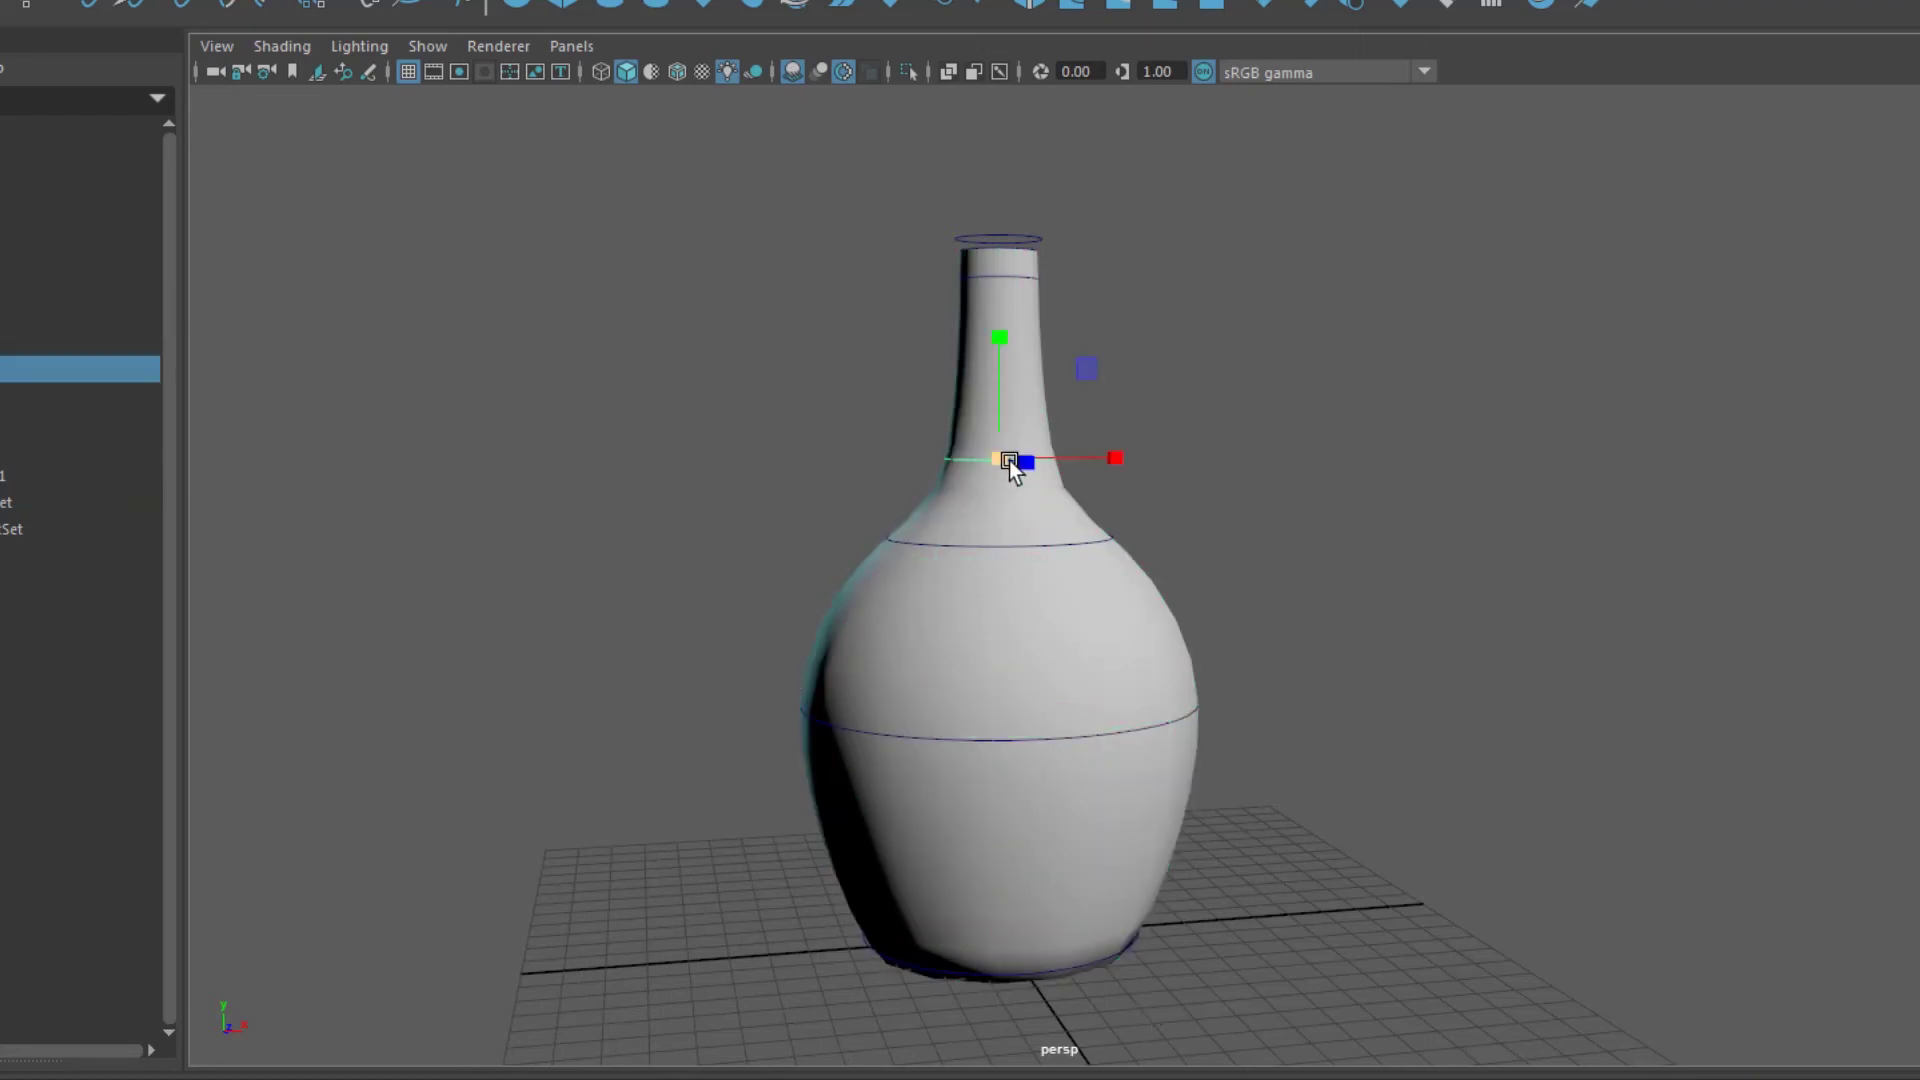
drag(1007, 463, 988, 463)
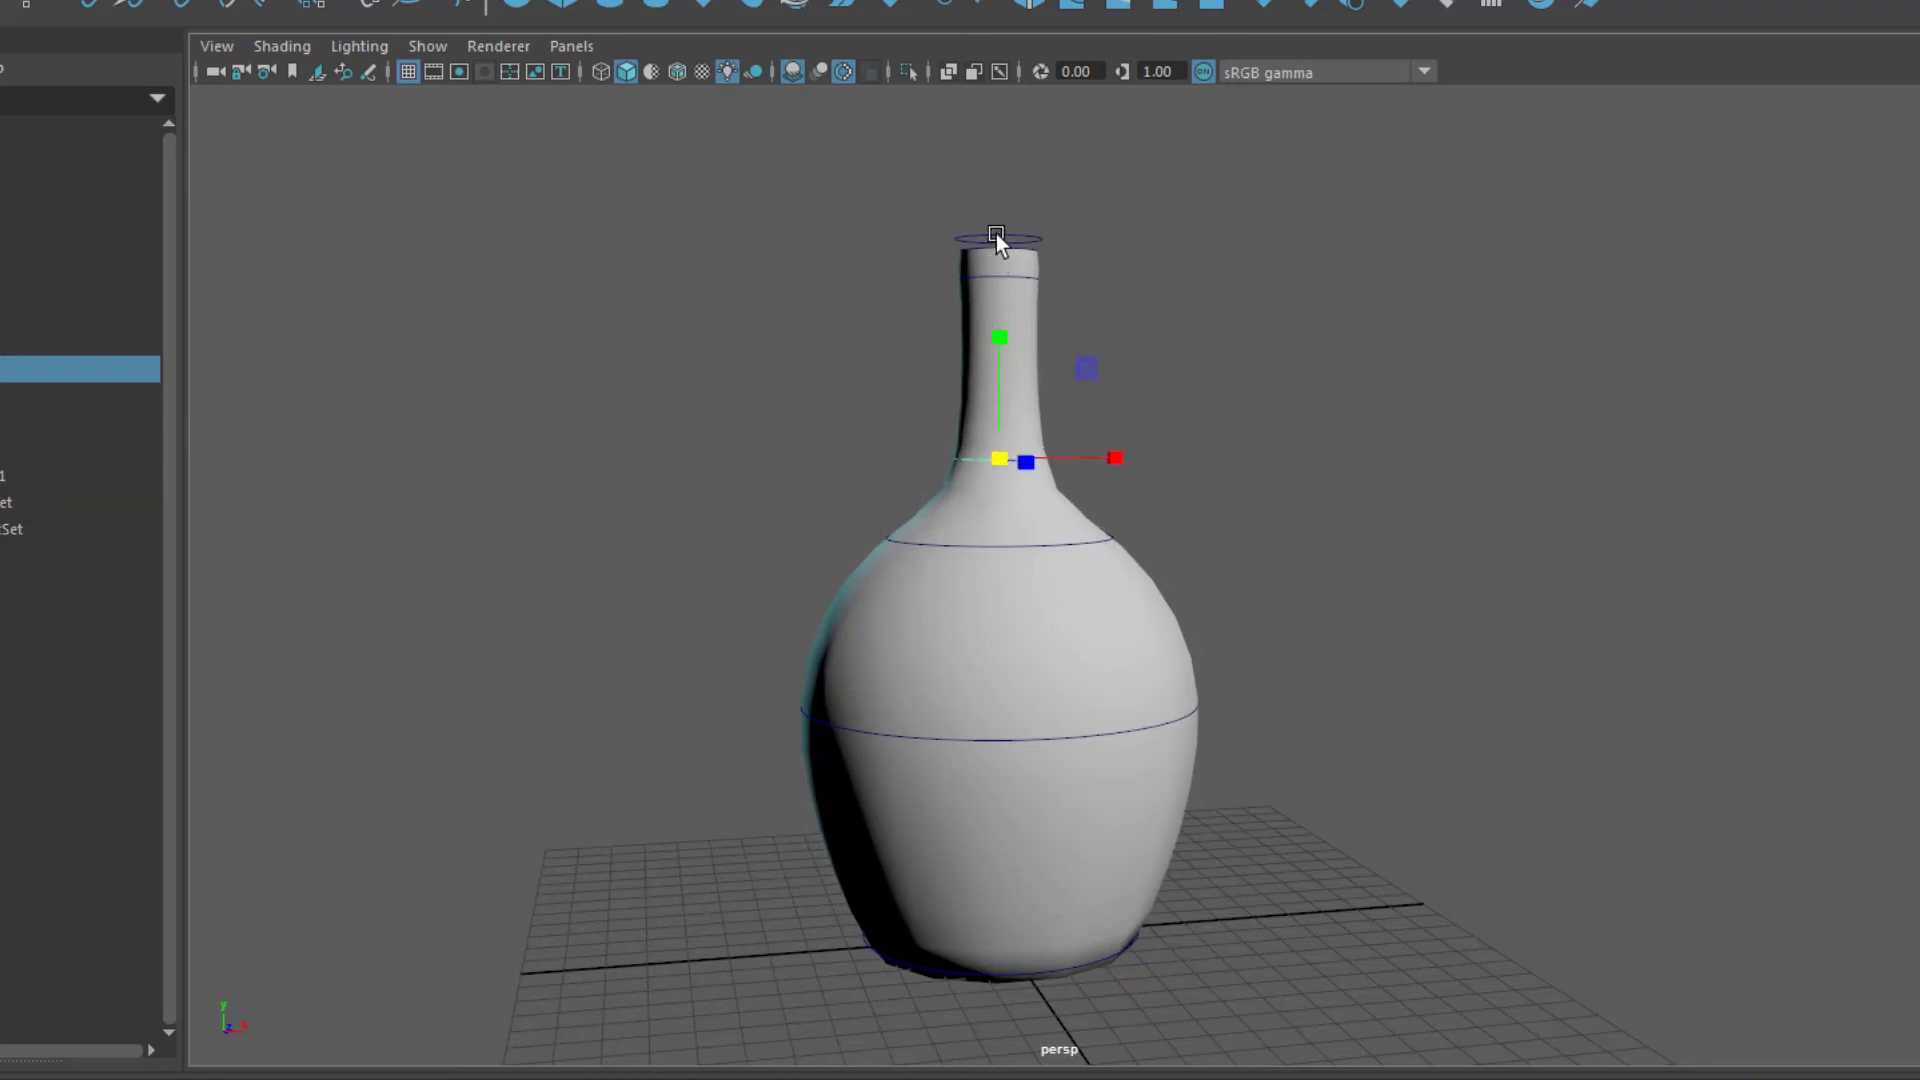
click(996, 236)
drag(999, 238, 1011, 248)
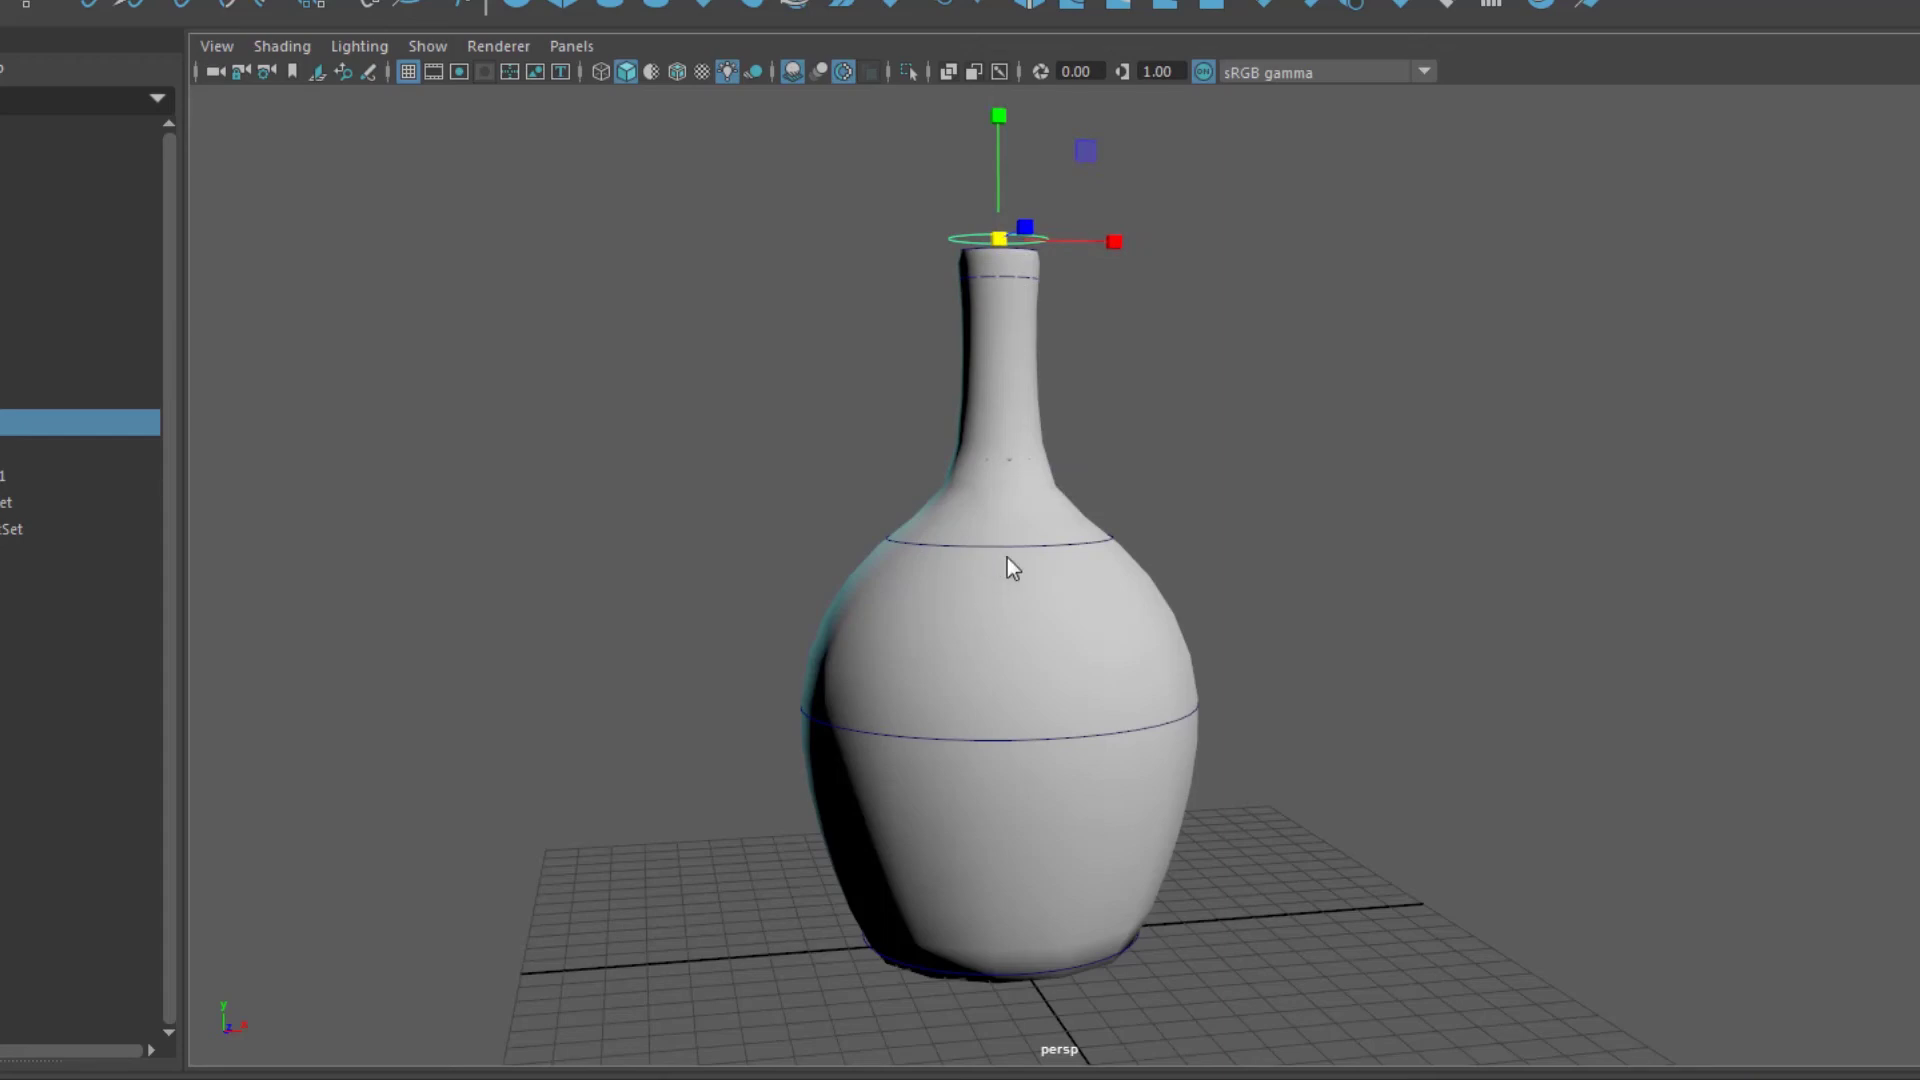
click(1011, 552)
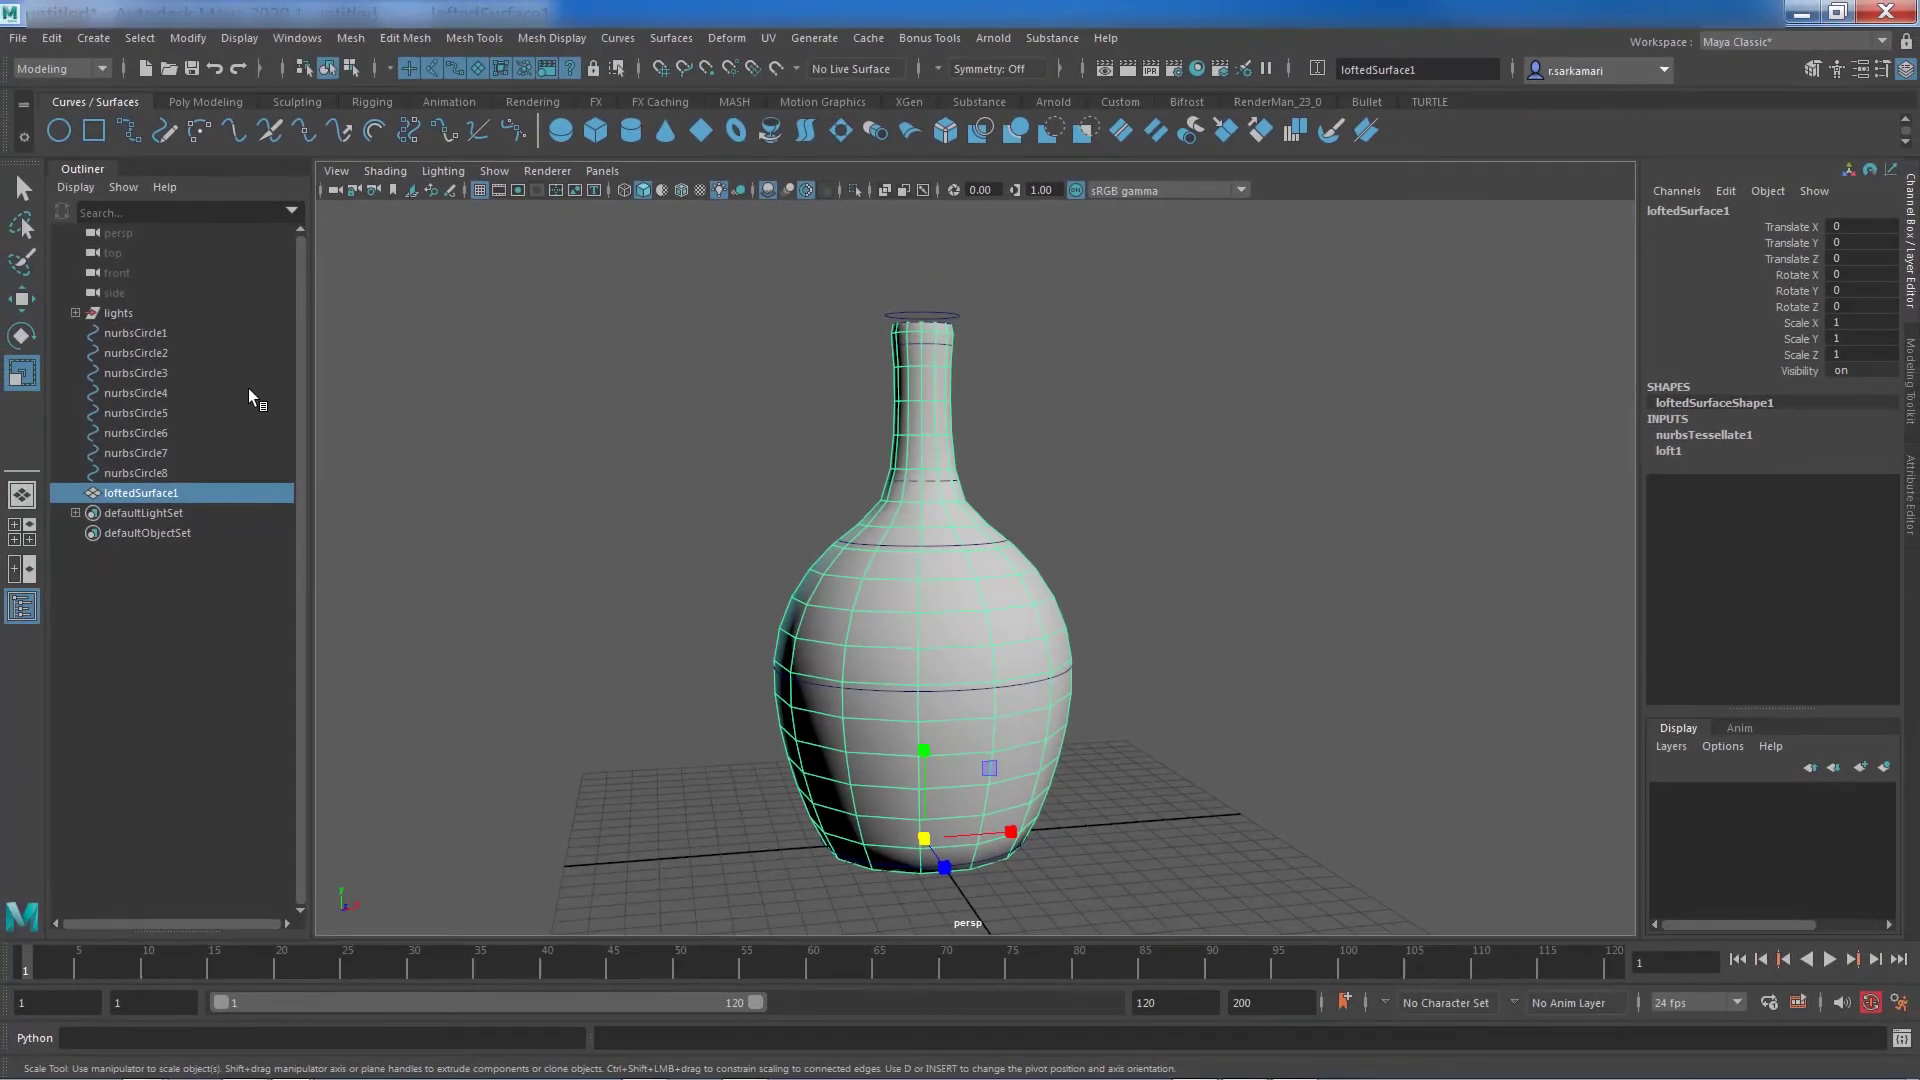
Step: Delete the bottle's construction history and move it aside from the curves
click(58, 42)
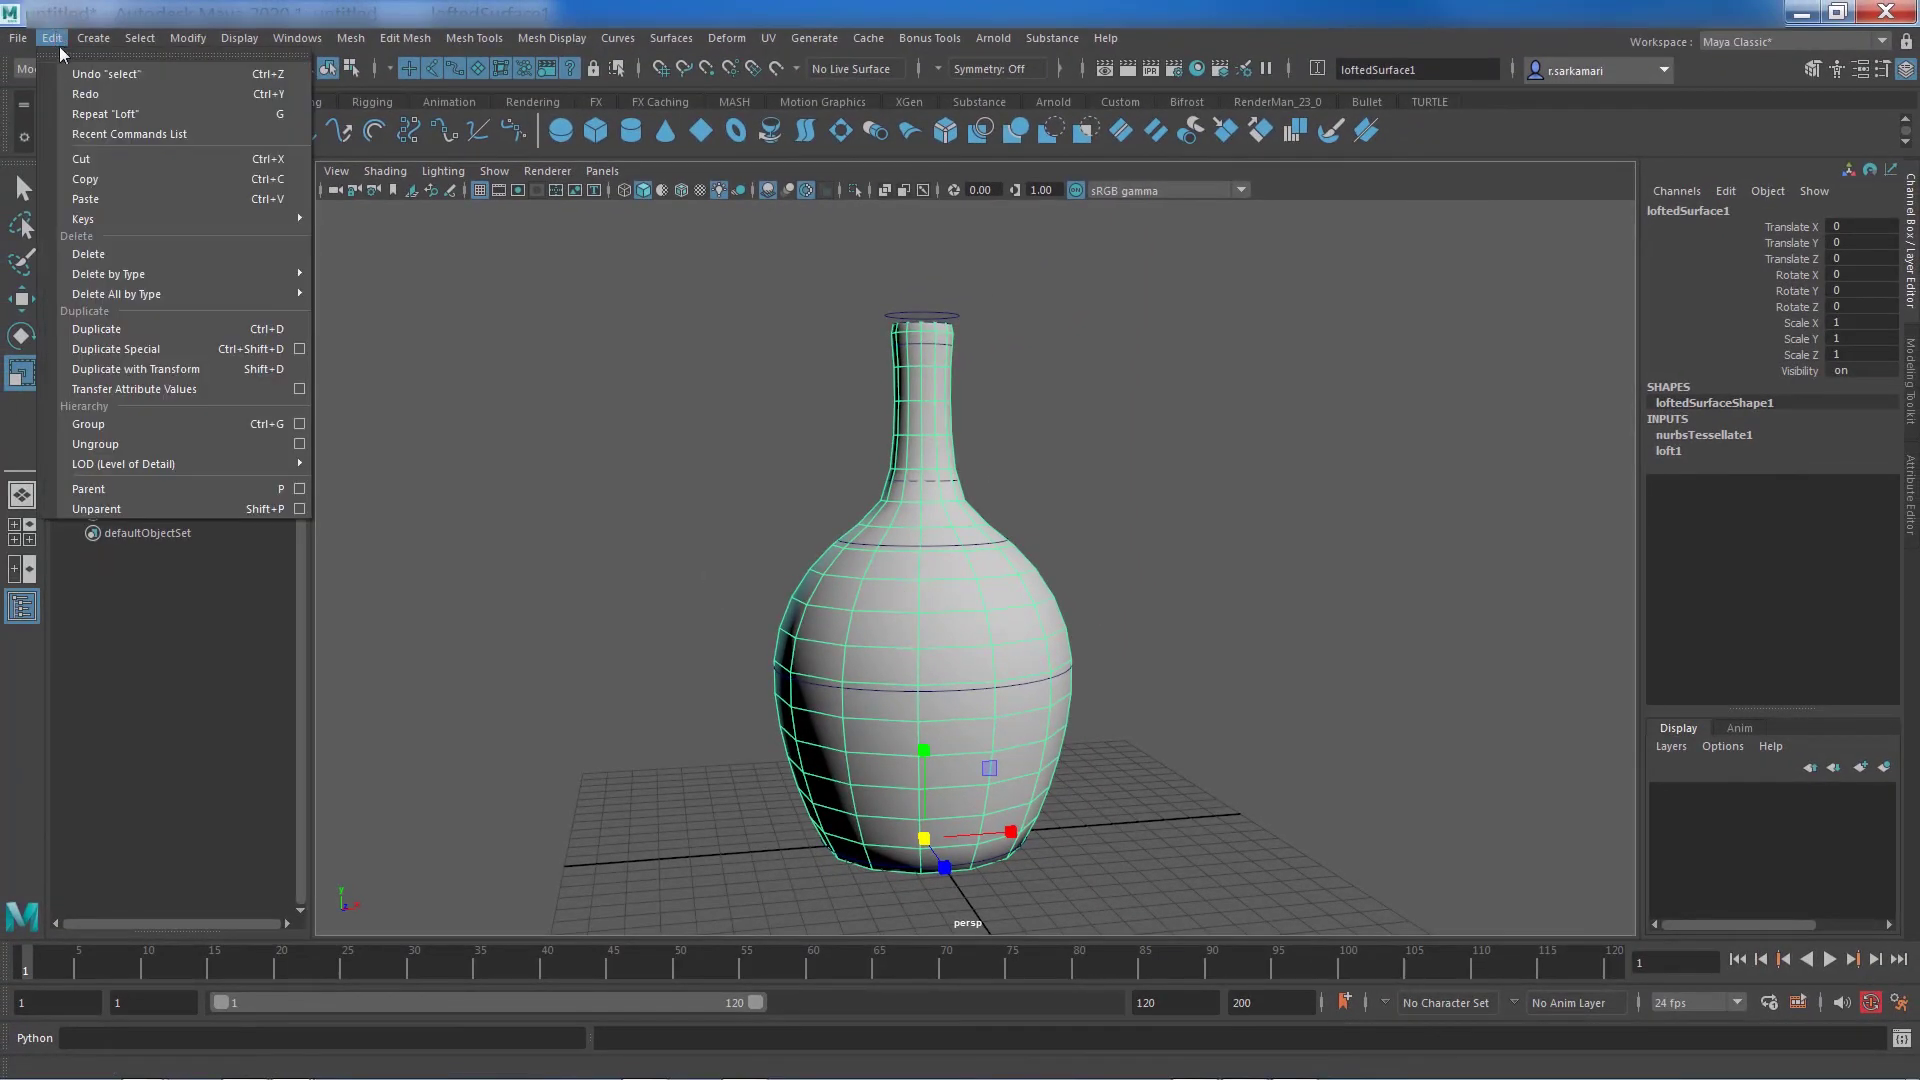
mouse_move(150, 275)
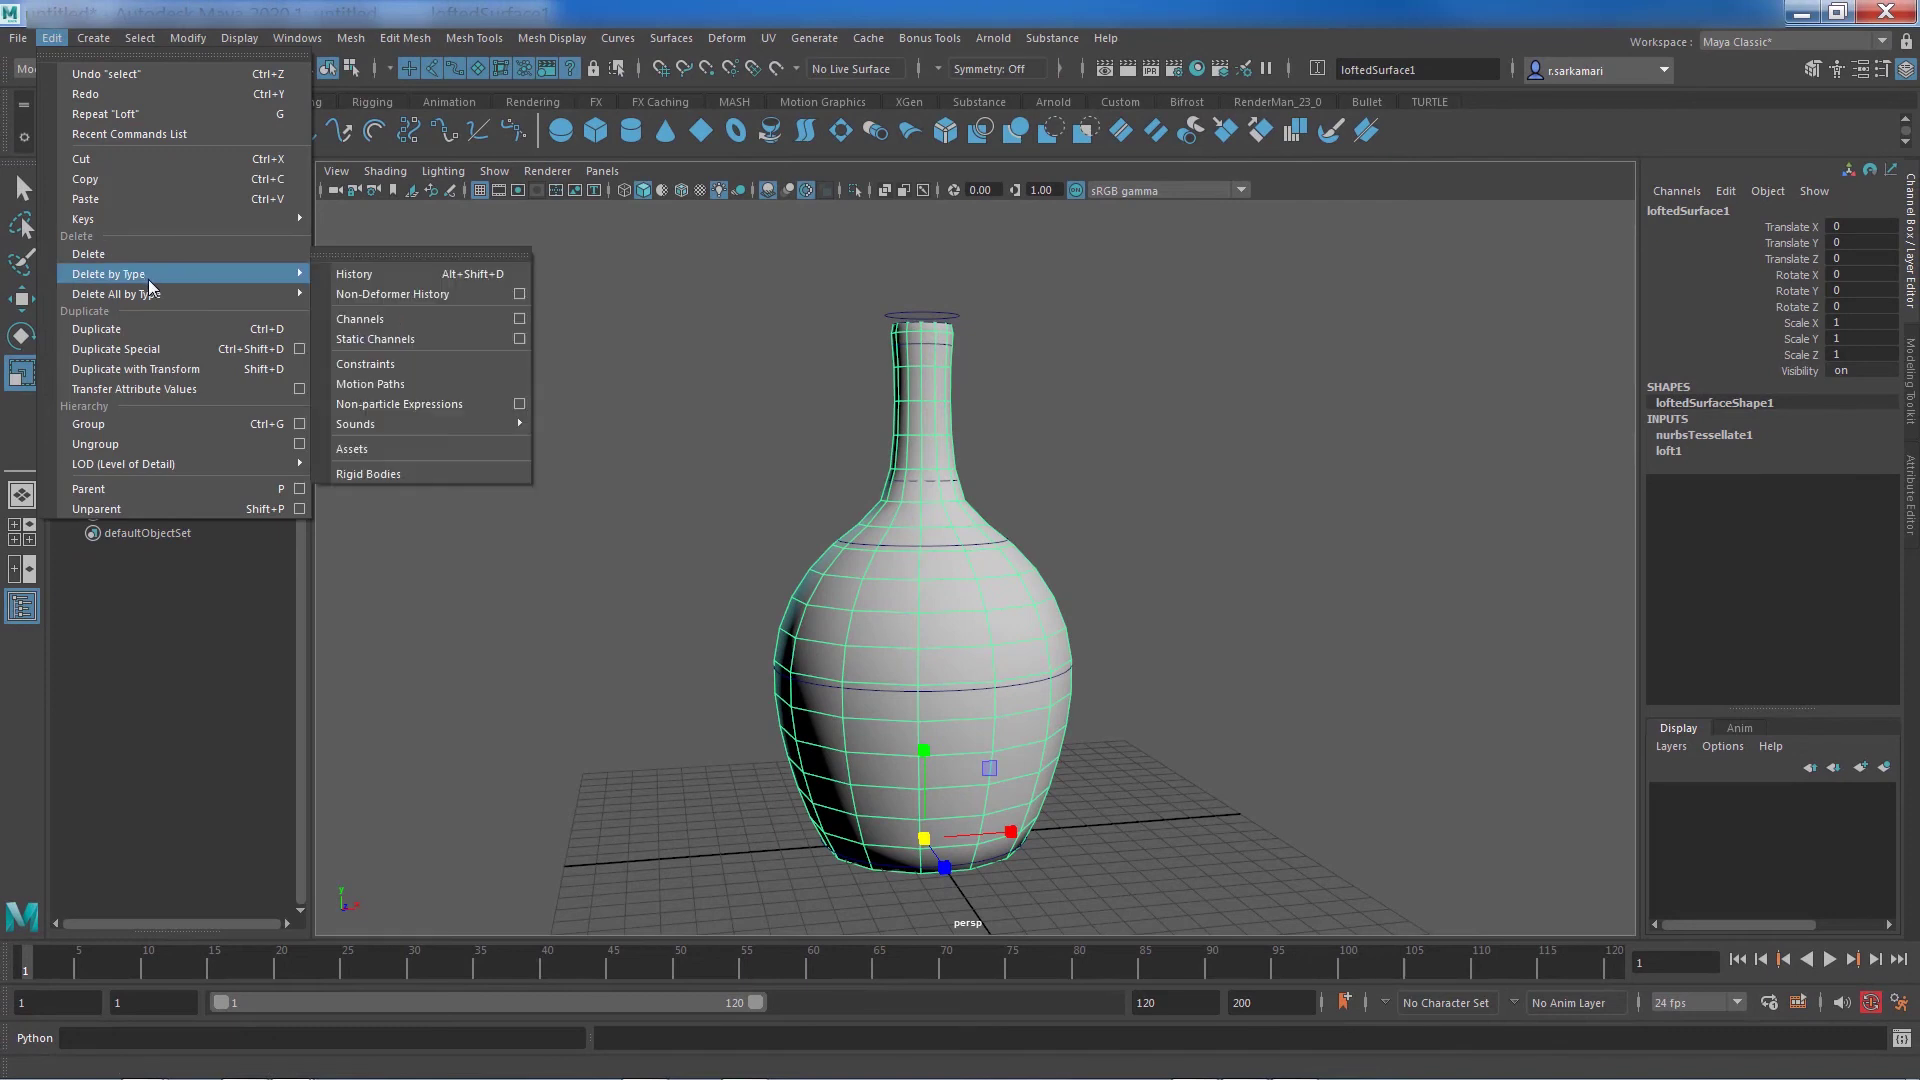
click(386, 272)
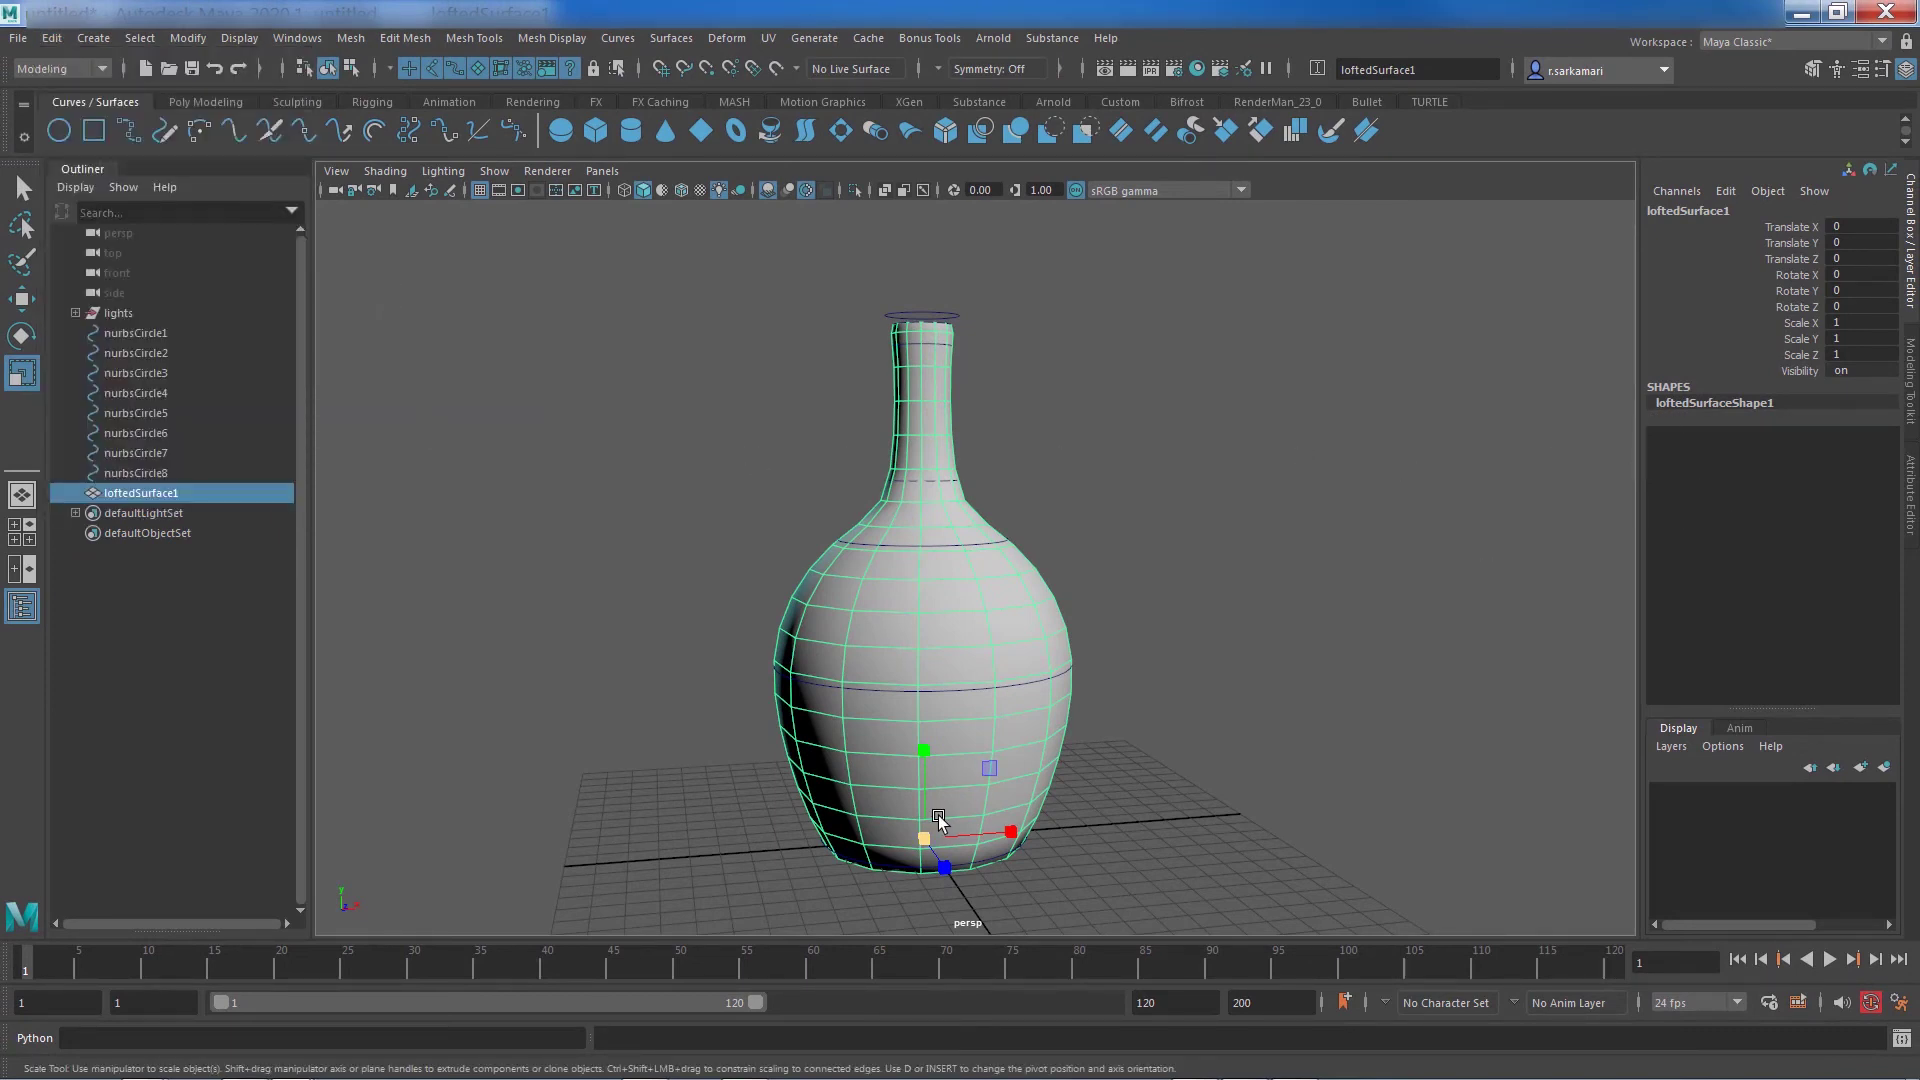
key(w)
drag(1020, 836, 1312, 830)
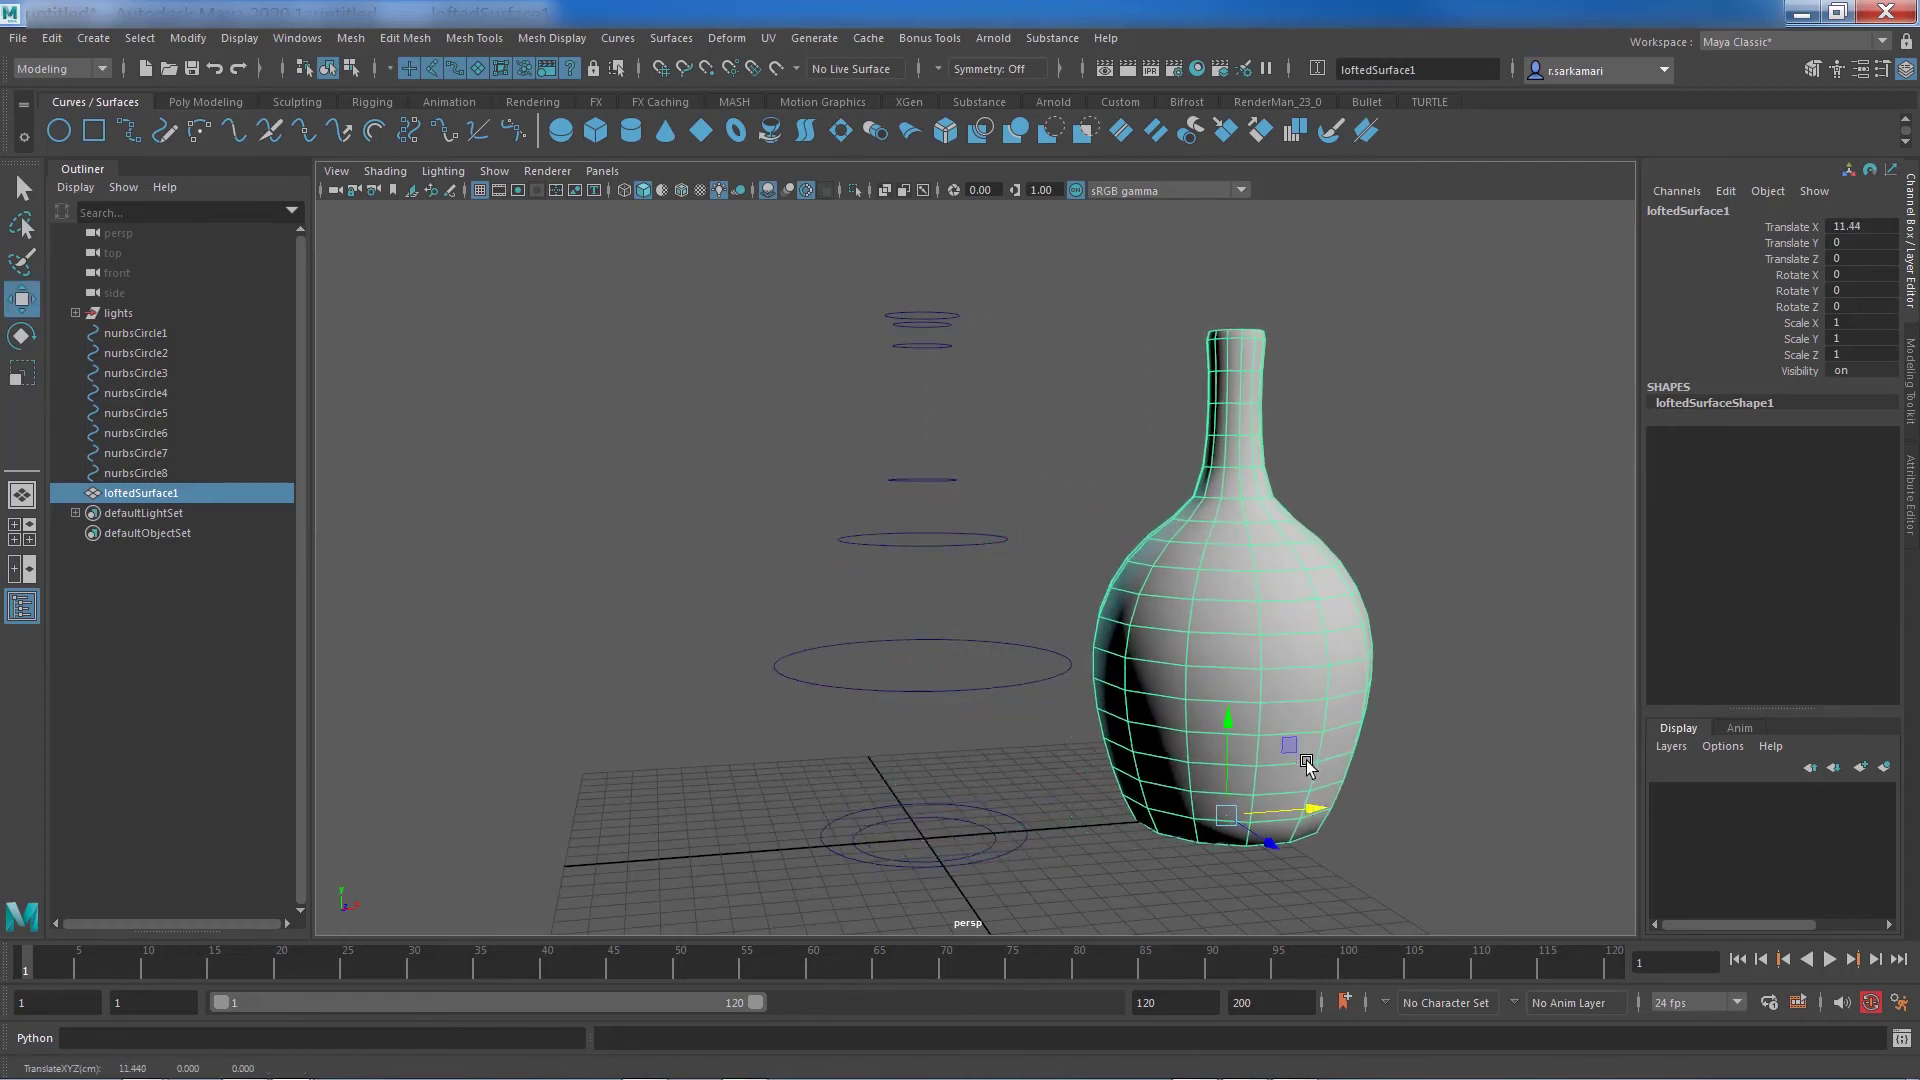
Step: Group the eight profile circles as 'curves' and hide the group
drag(729, 264, 1043, 900)
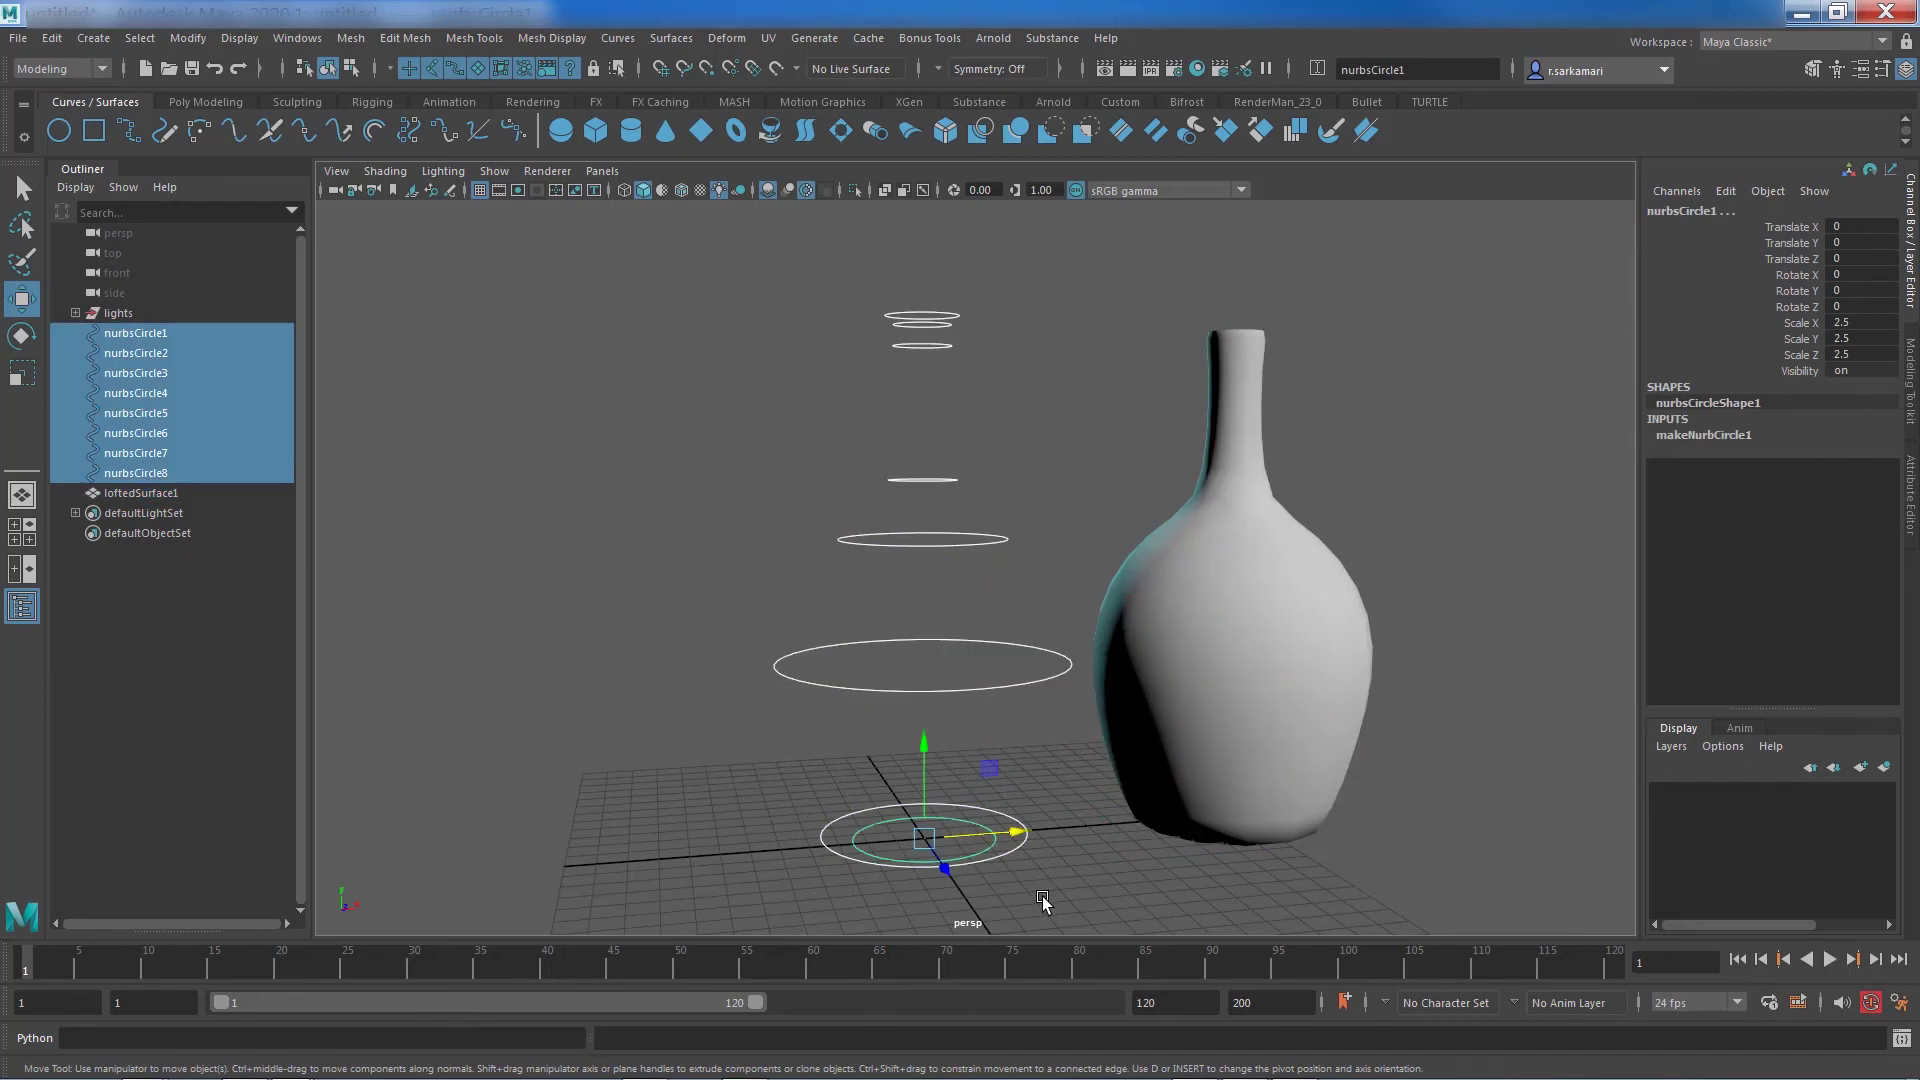
key(ctrl+g)
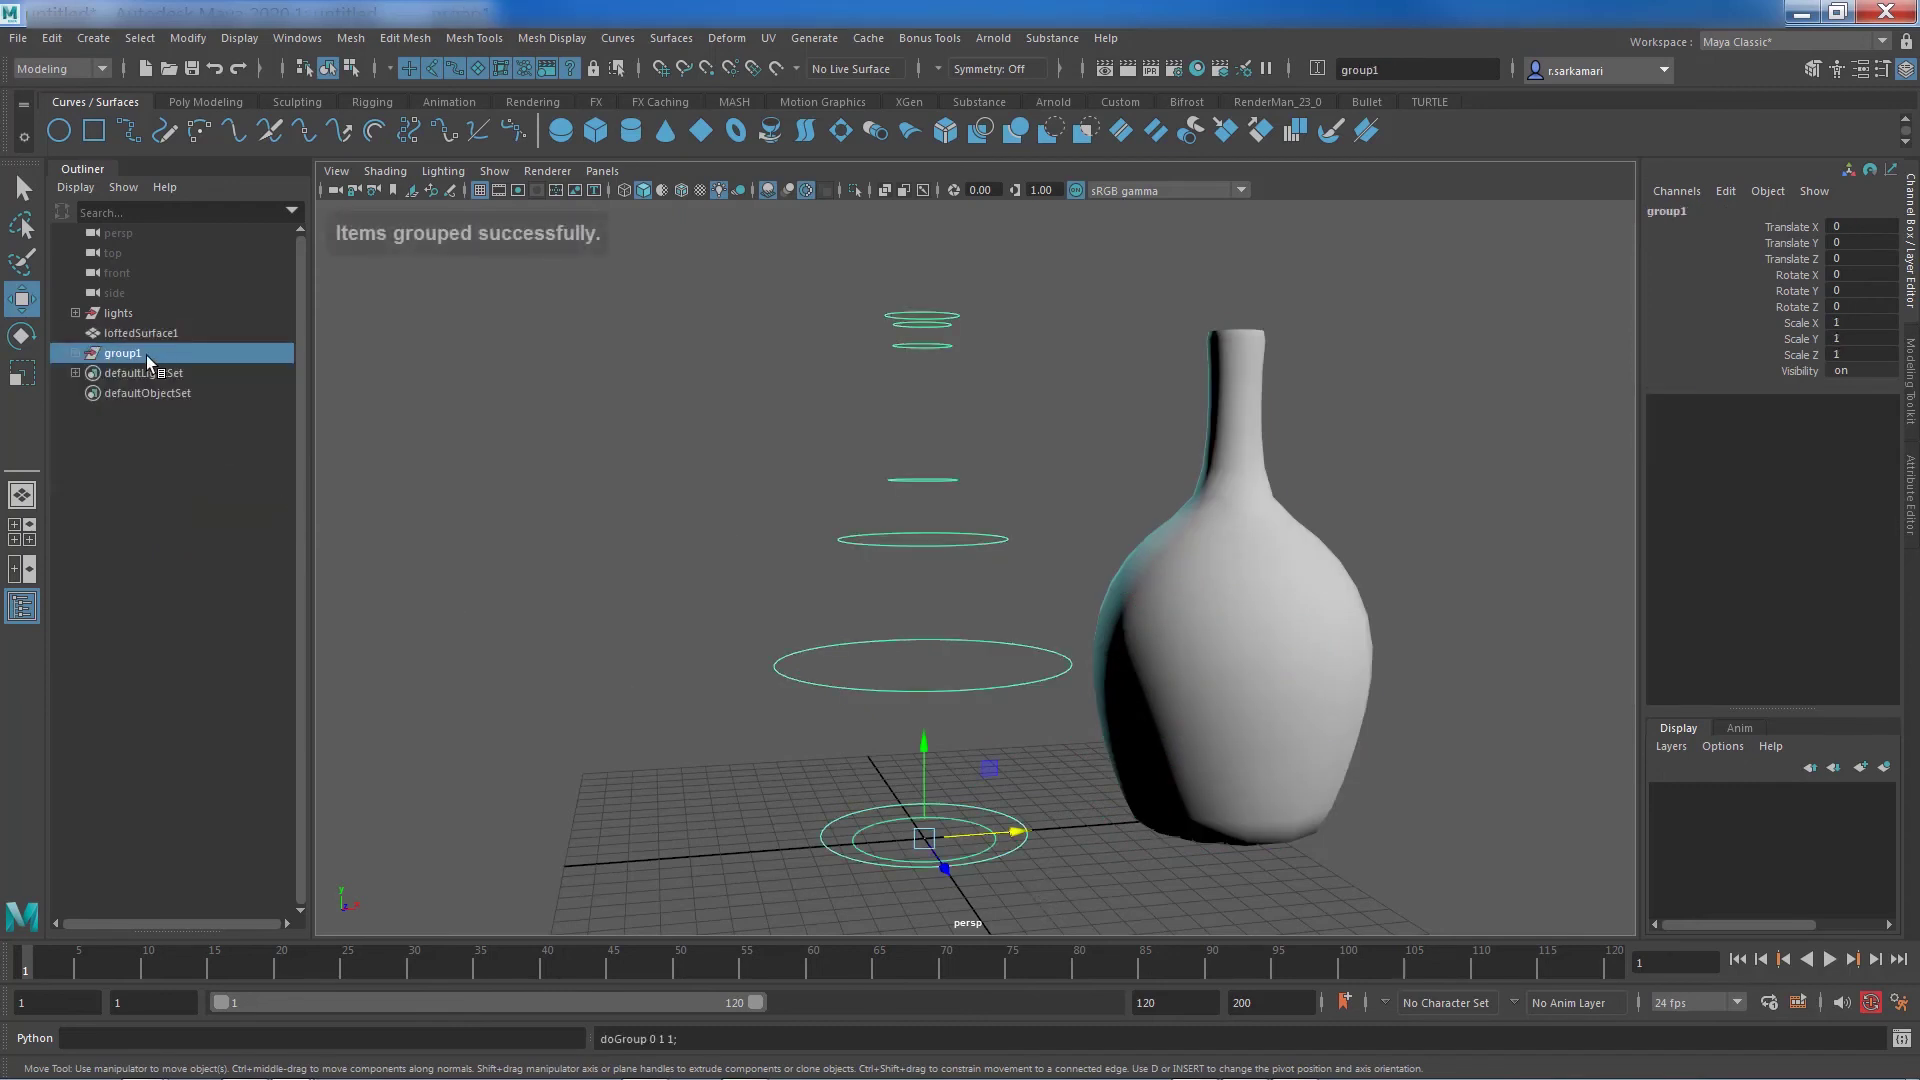
double_click(145, 354)
text(curves)
key(Return)
key(ctrl+h)
Step: Set the bottle's Translate X to 0 to return it to the origin
click(1161, 616)
double_click(1859, 226)
text(0)
key(Return)
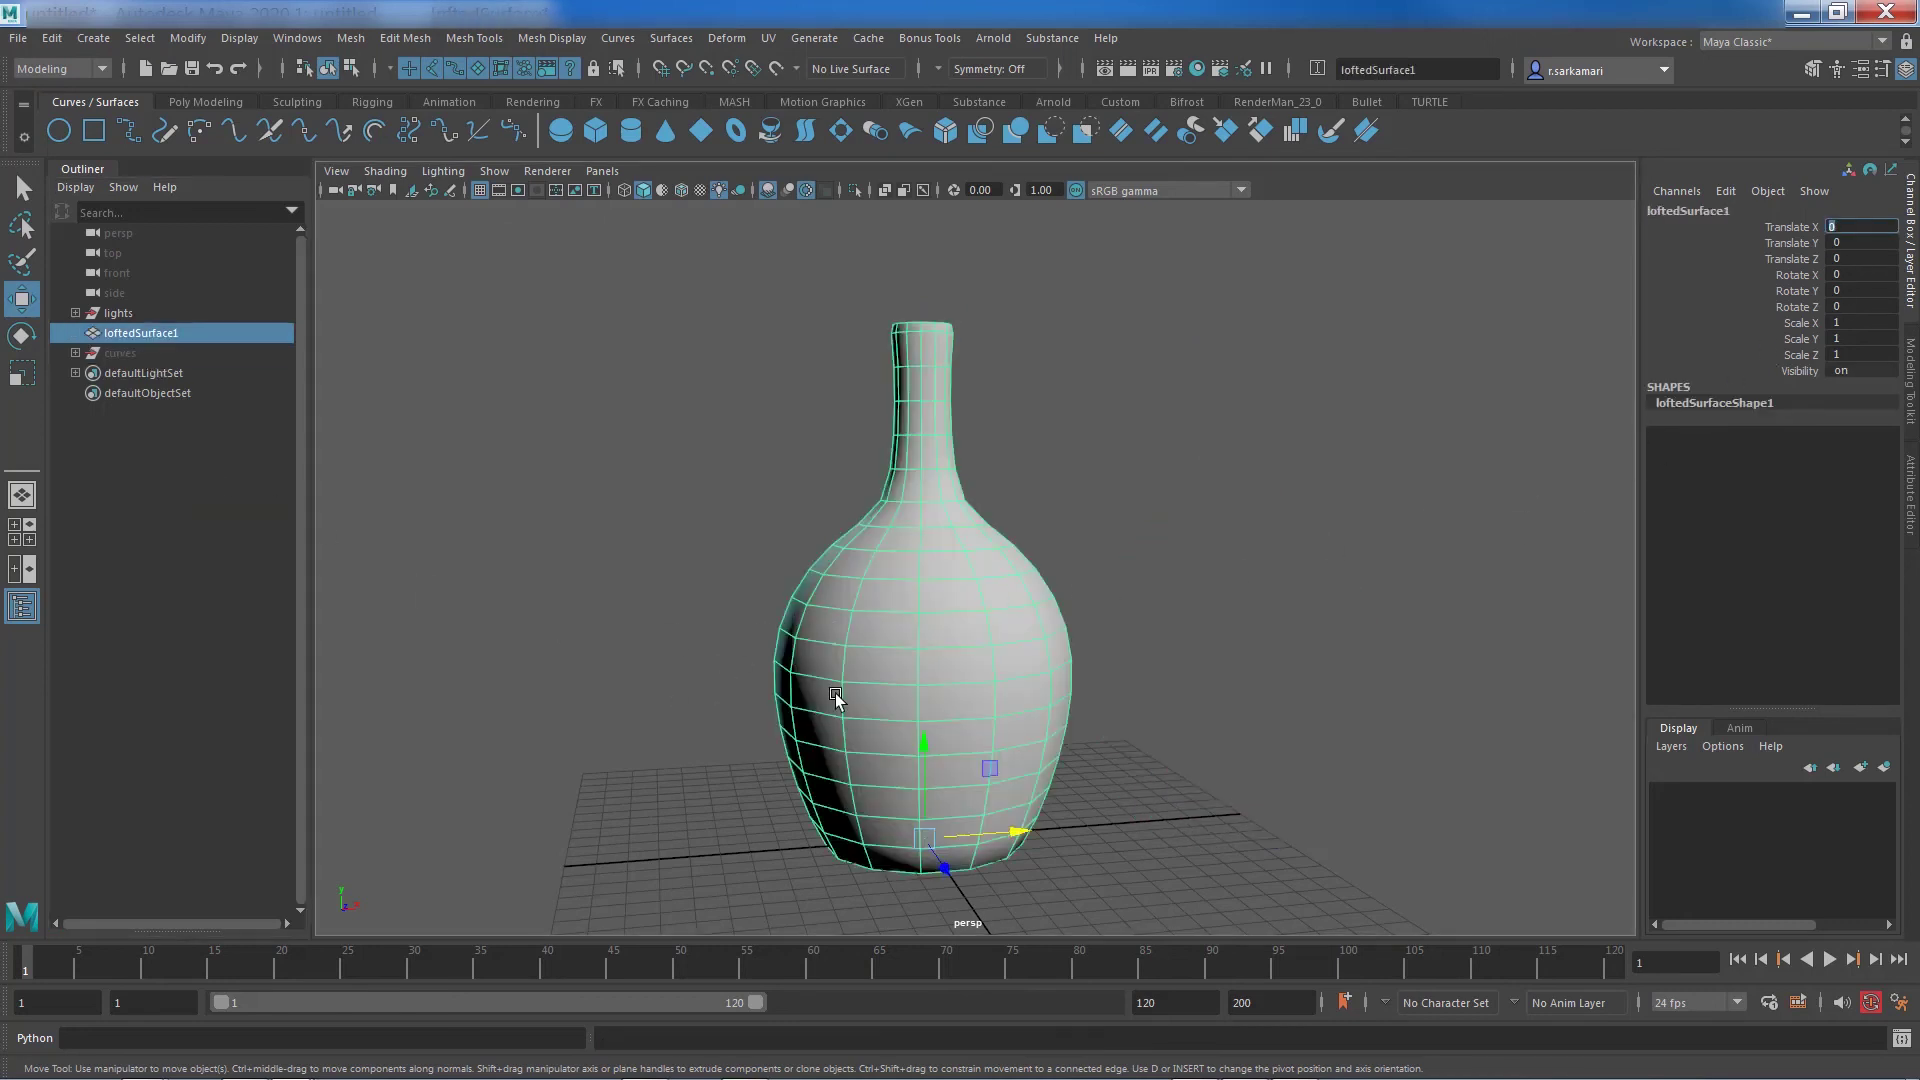
alt+drag(841, 696, 731, 623)
Step: Show the bottle smoothed, fill the open base hole, and poke the cap face
key(3)
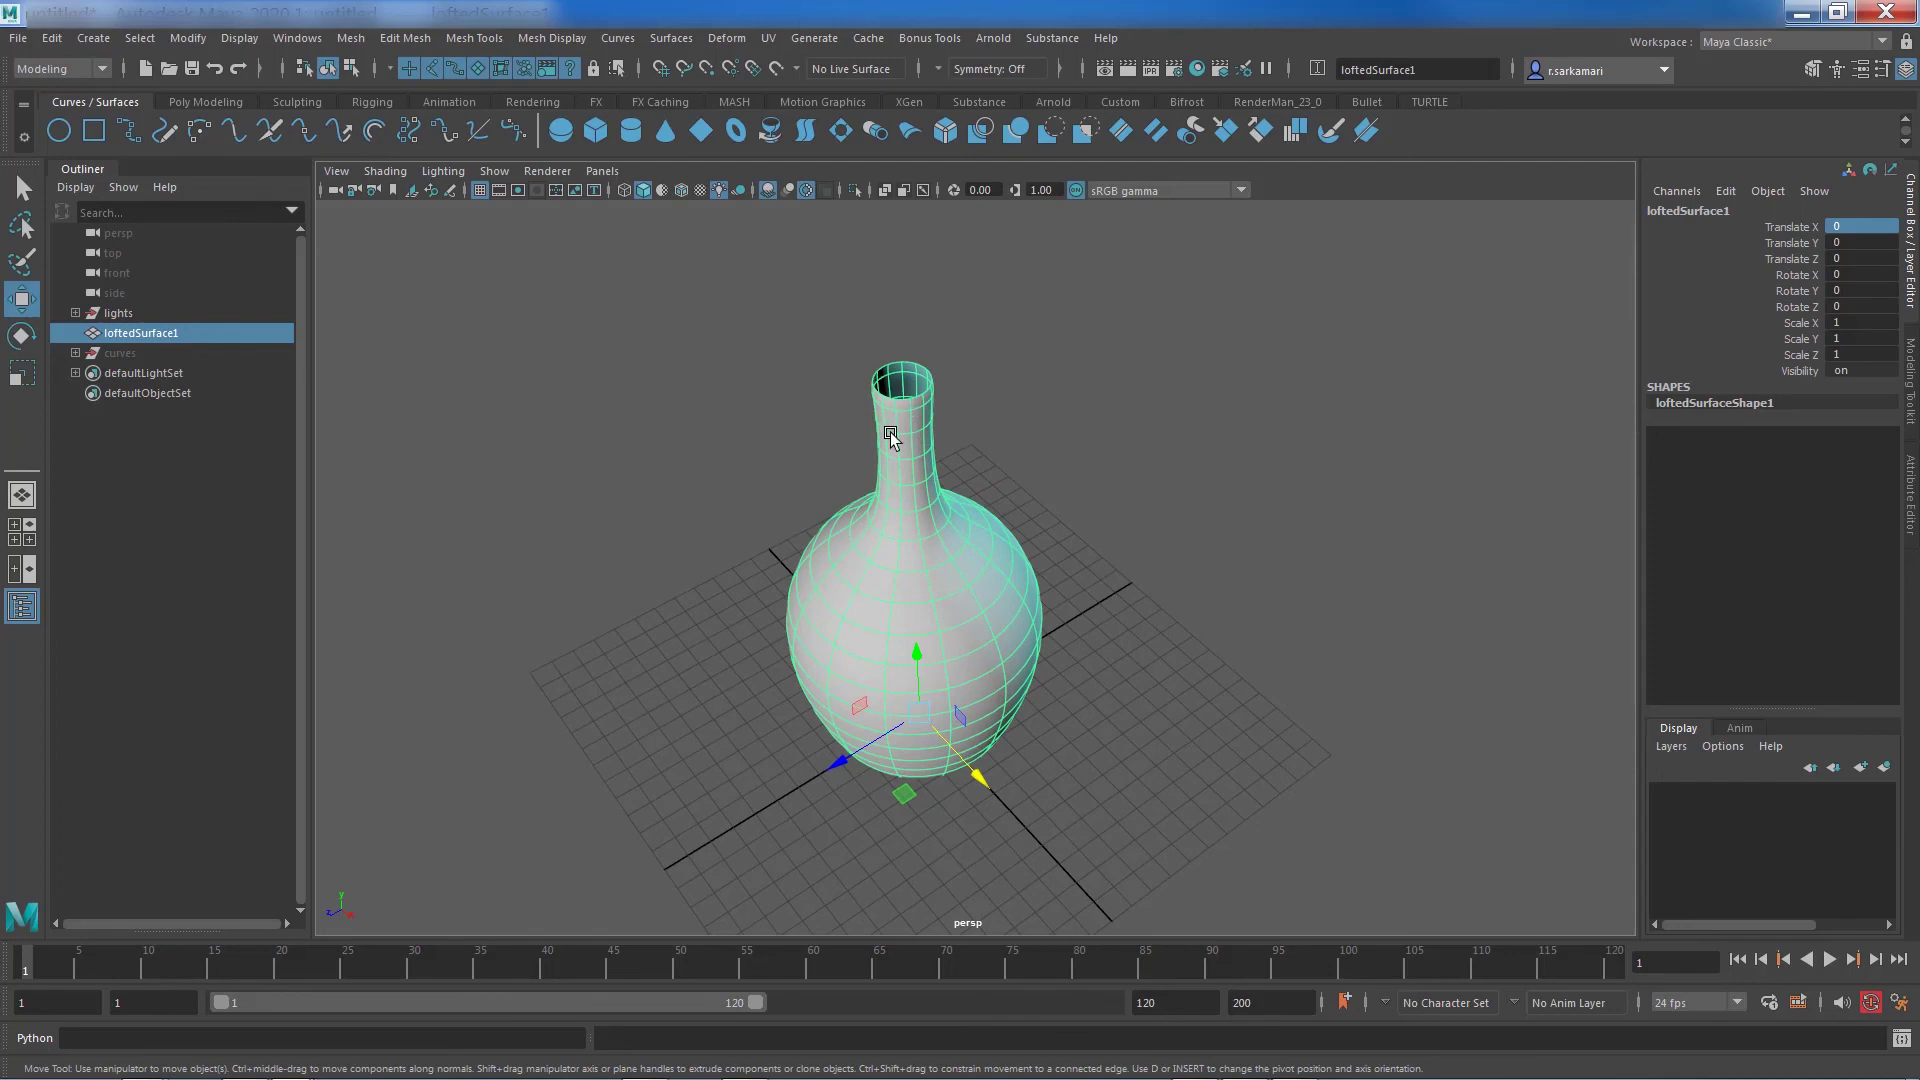
alt+drag(829, 495, 852, 608)
right_drag(848, 512, 840, 474)
click(865, 672)
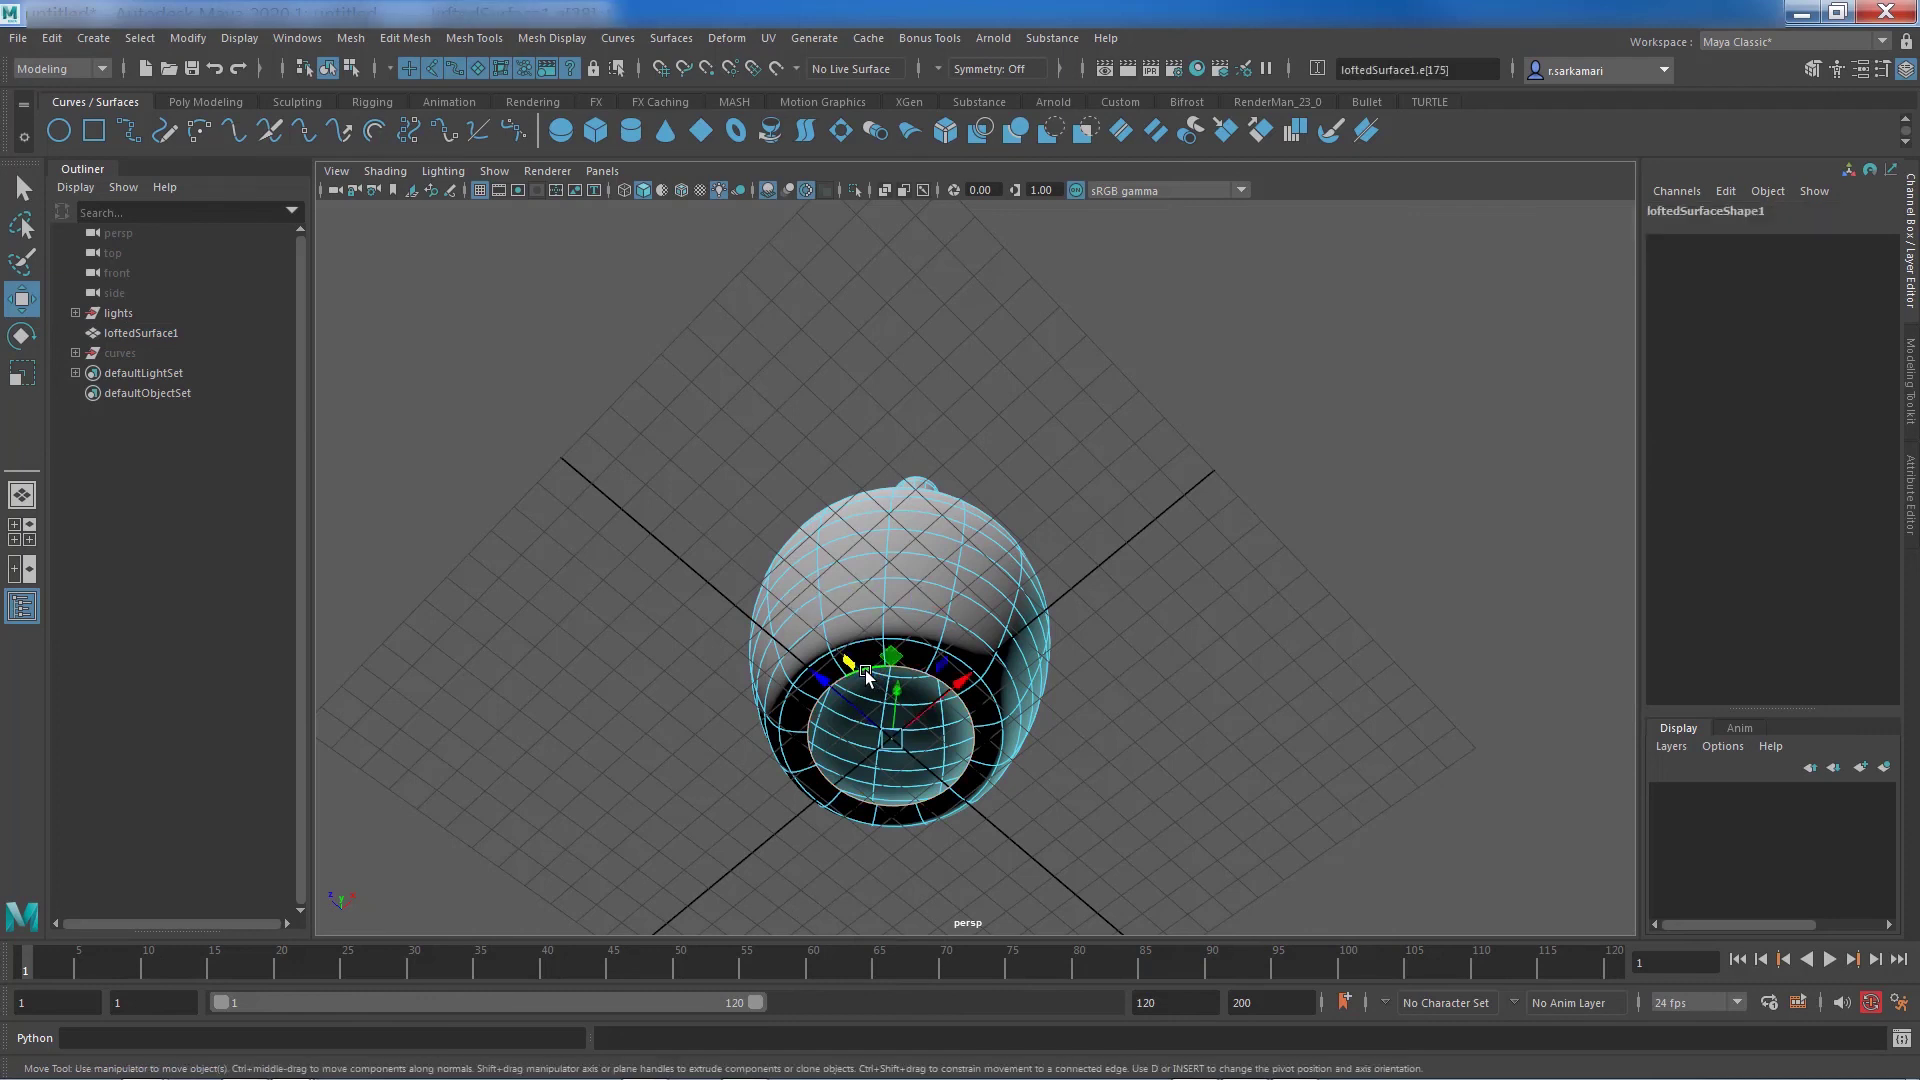
shift+right_drag(866, 673, 843, 922)
right_drag(861, 705, 862, 562)
click(871, 735)
shift+right_drag(872, 735, 993, 536)
key(F8)
Step: Extrude the neck opening faces by 0.179 to thicken the rim
mouse_move(837, 477)
alt+mouse_down()
mouse_move(840, 621)
mouse_move(837, 492)
alt+mouse_up()
alt+right_drag(930, 438, 921, 543)
alt+drag(921, 542, 946, 476)
right_drag(946, 476, 944, 476)
click(973, 466)
key(ctrl+e)
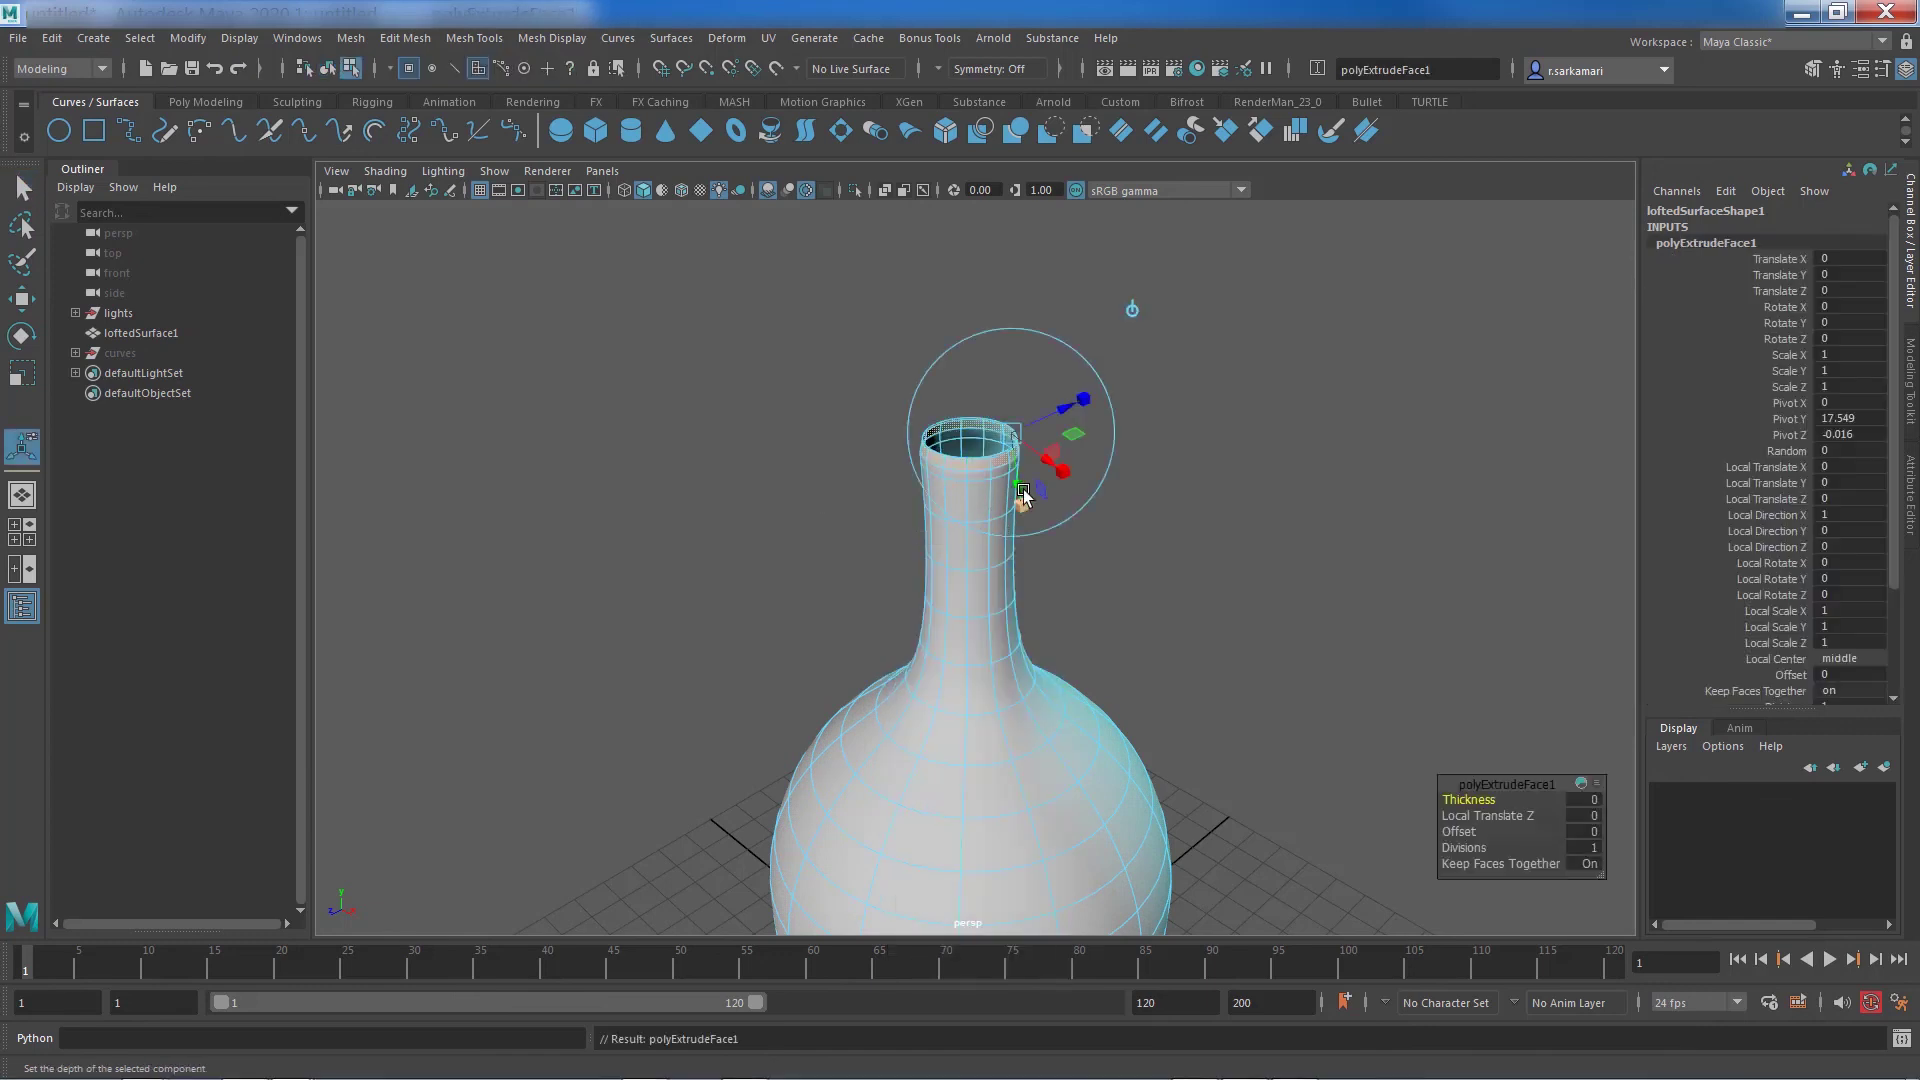
drag(1064, 406, 1076, 410)
right_drag(959, 508, 1051, 480)
click(814, 586)
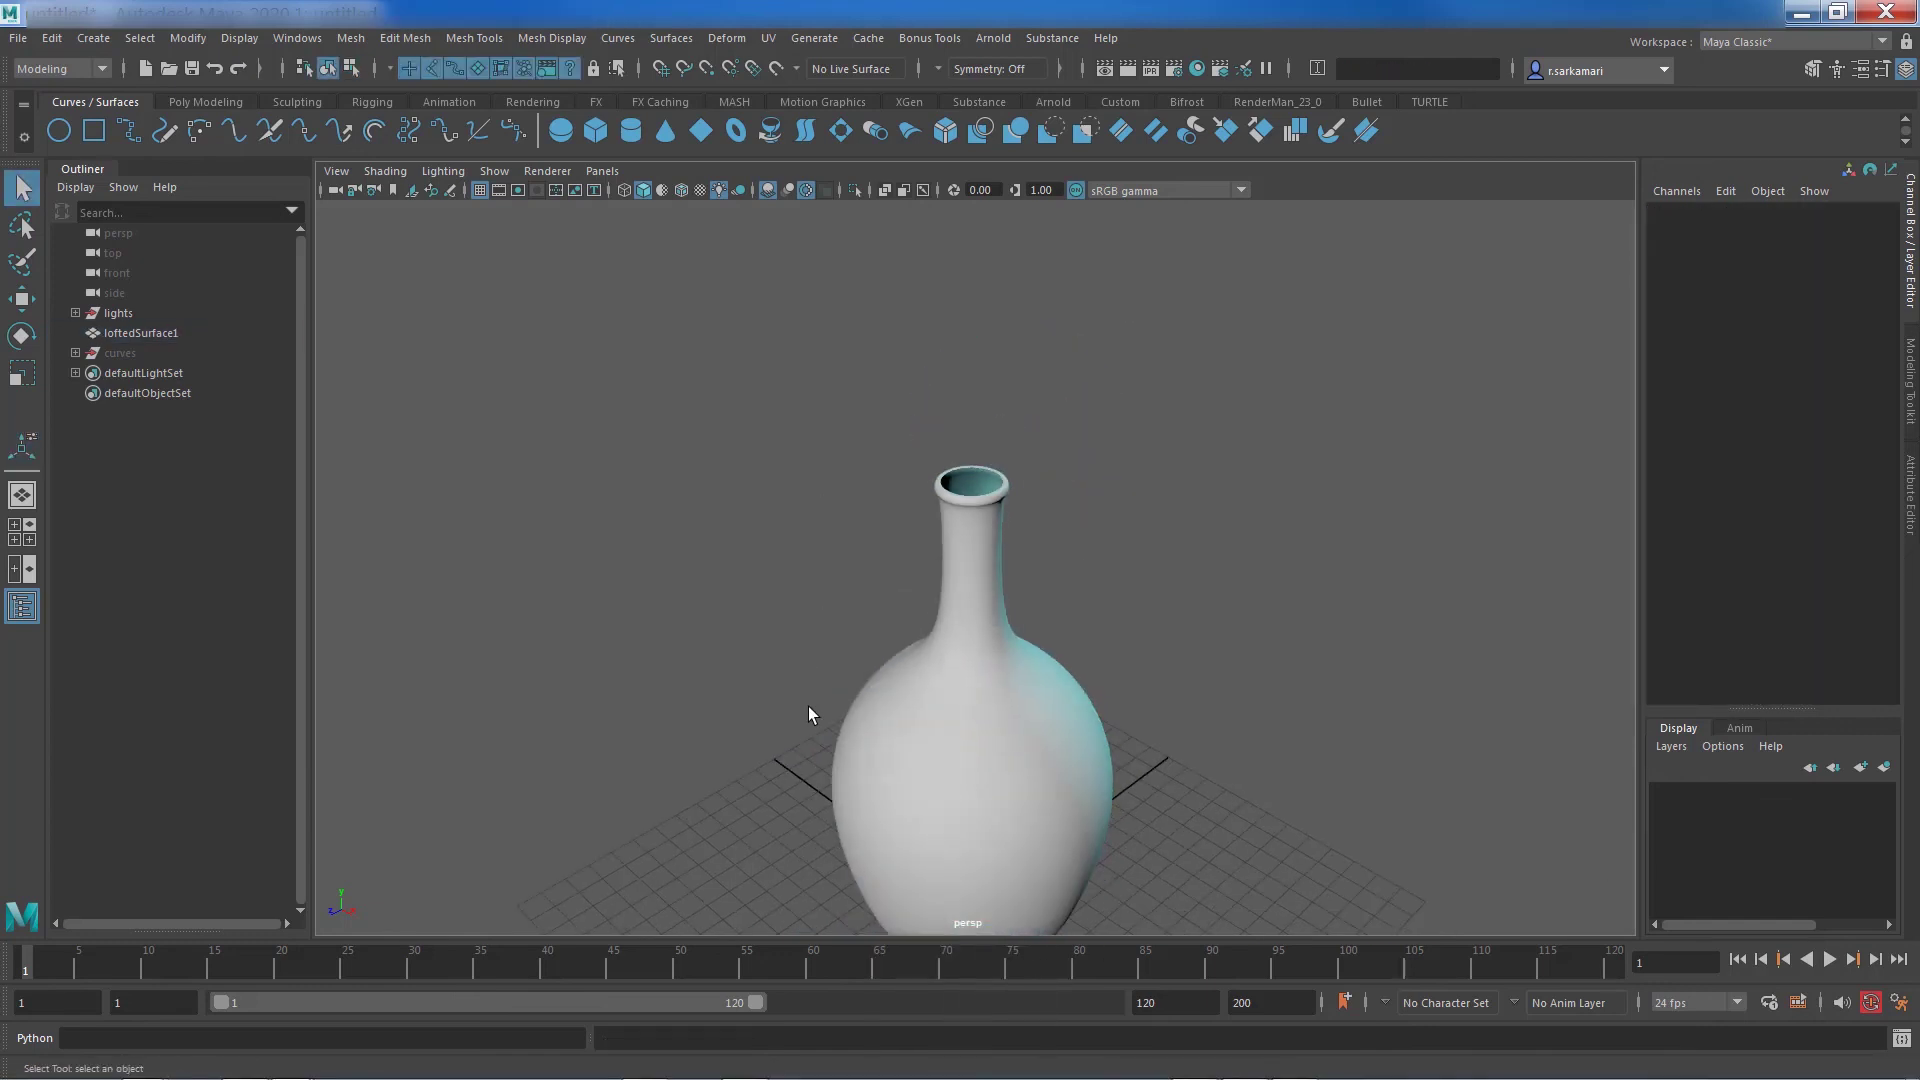
alt+drag(808, 713, 775, 600)
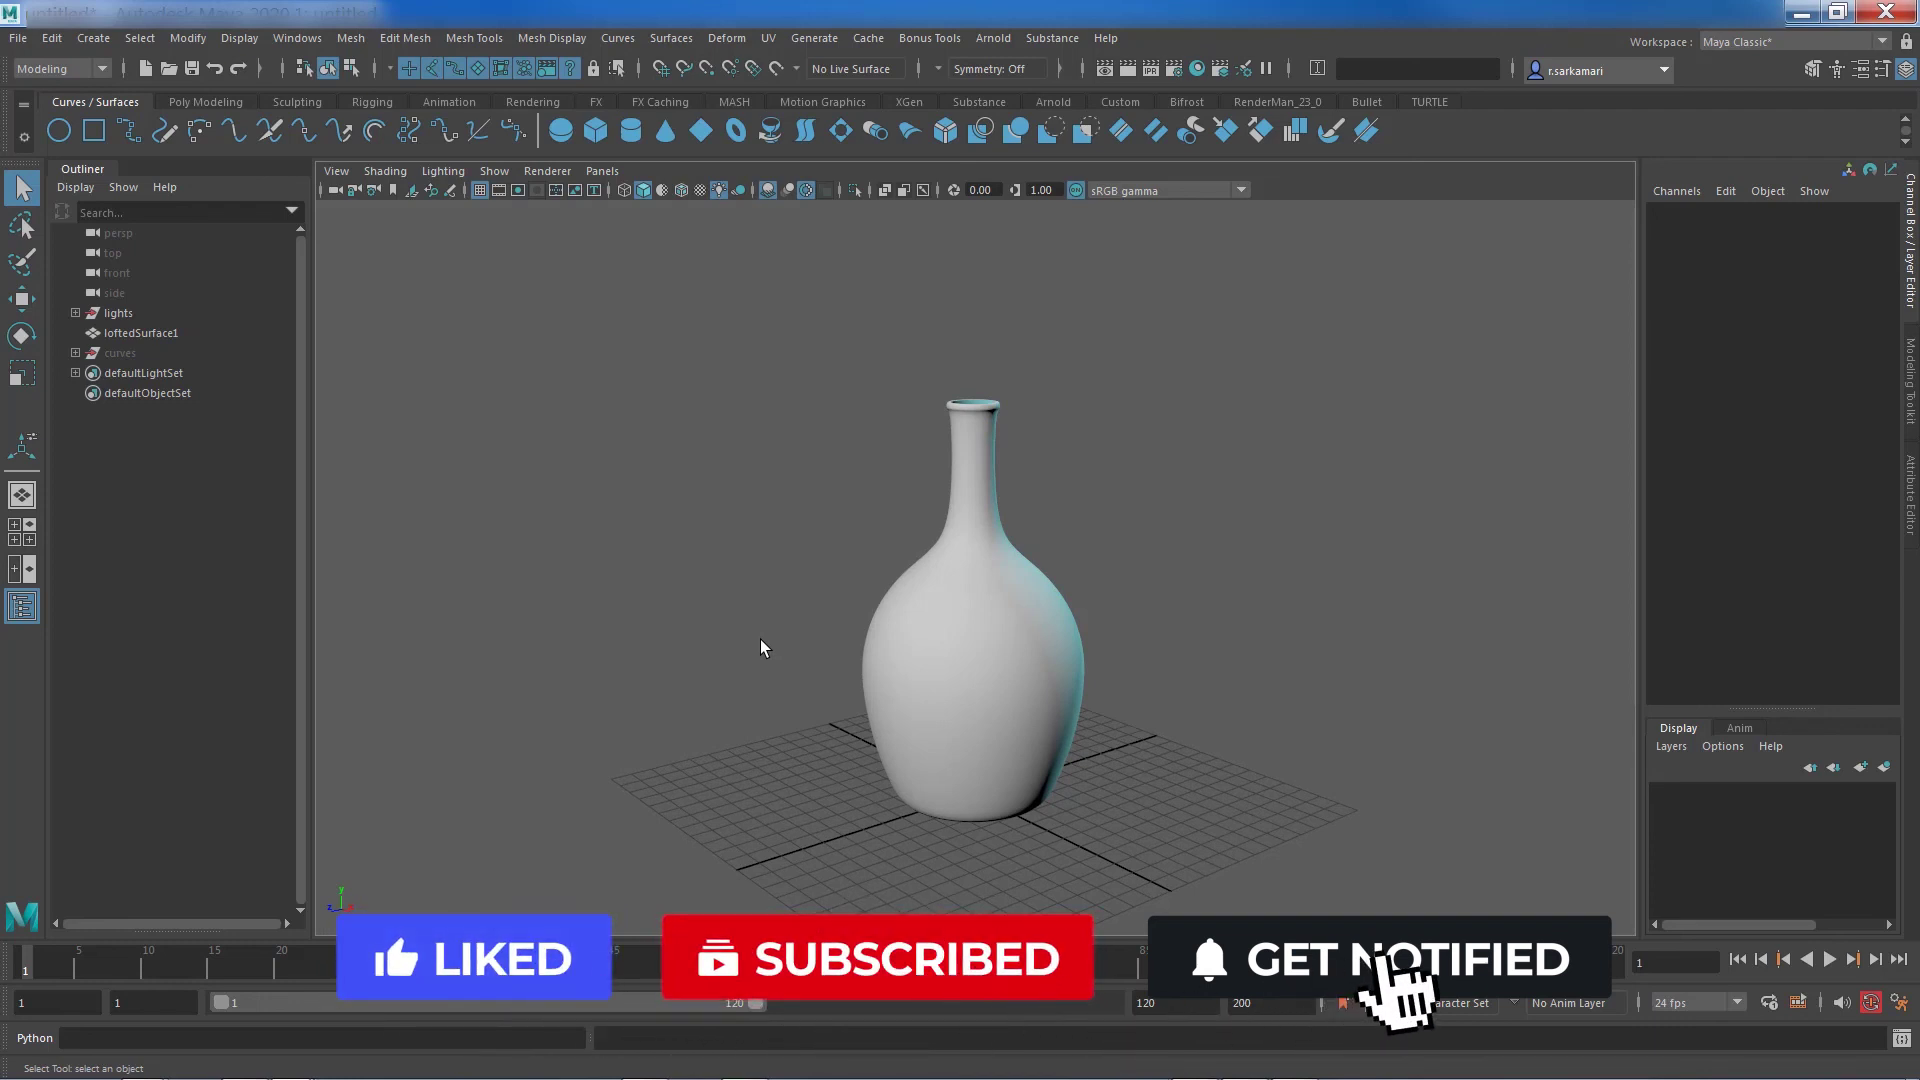
click(885, 720)
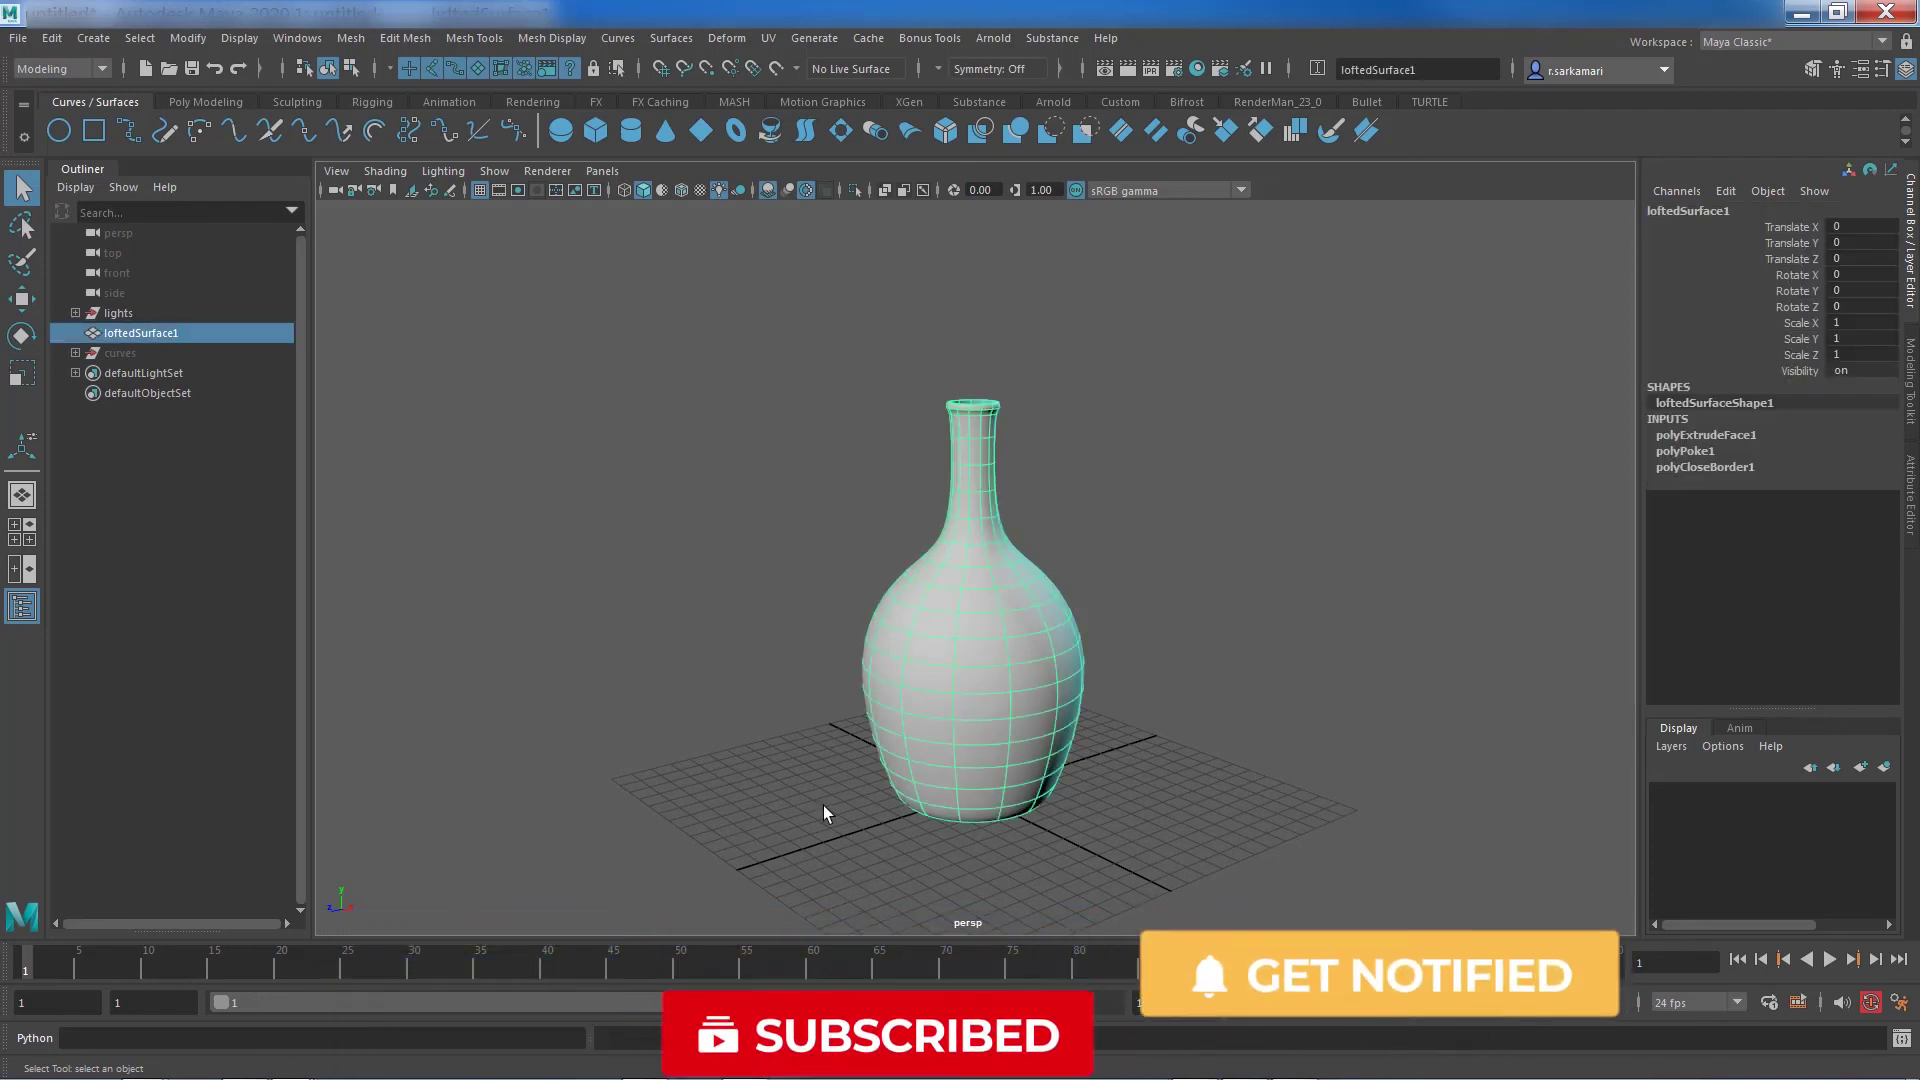